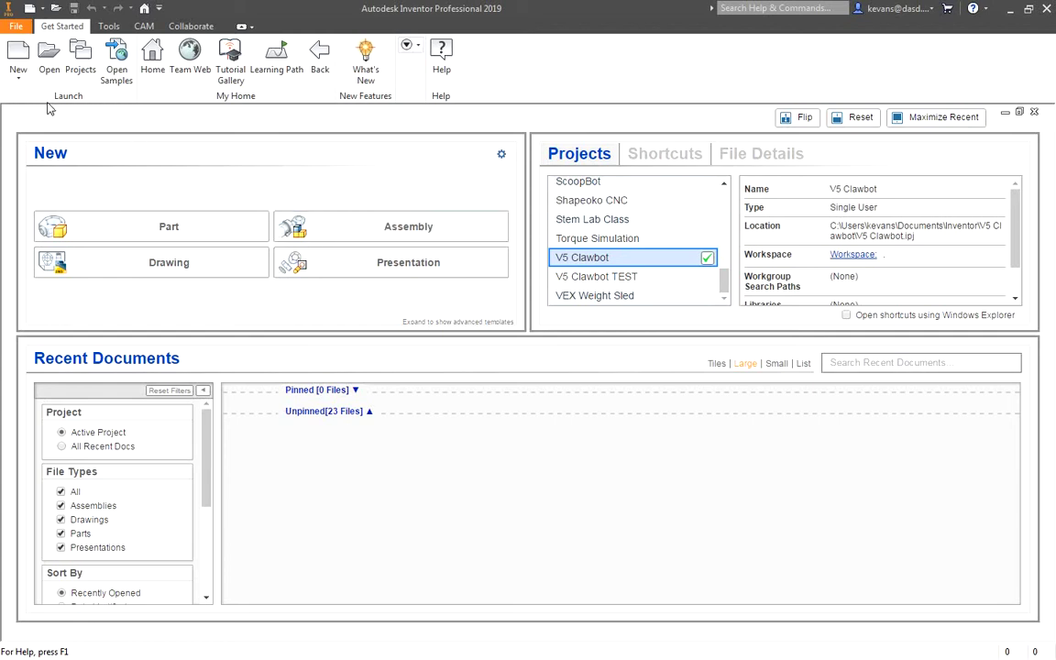
# Create a new assembly, Assembly1, from the Standard.iam template.
pyautogui.click(14, 57)
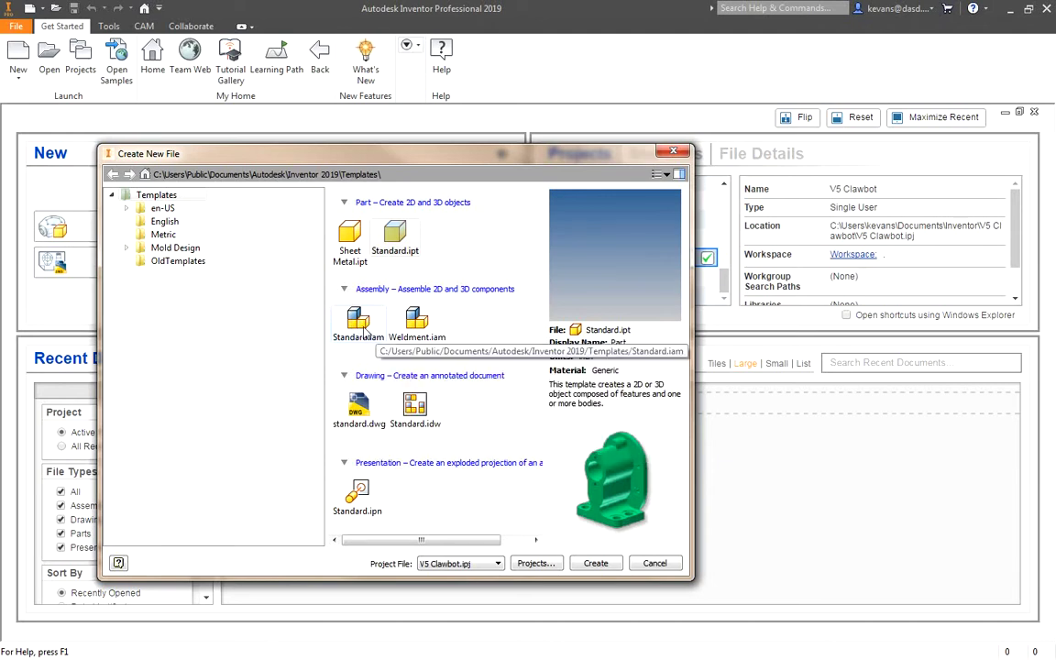
pyautogui.click(364, 332)
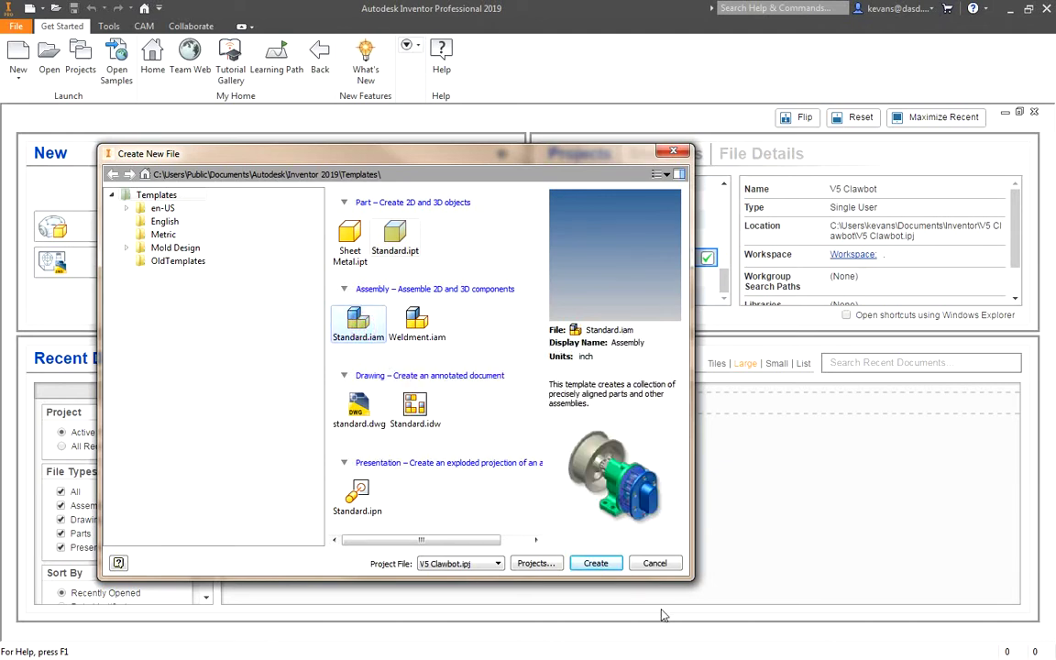
pyautogui.click(596, 563)
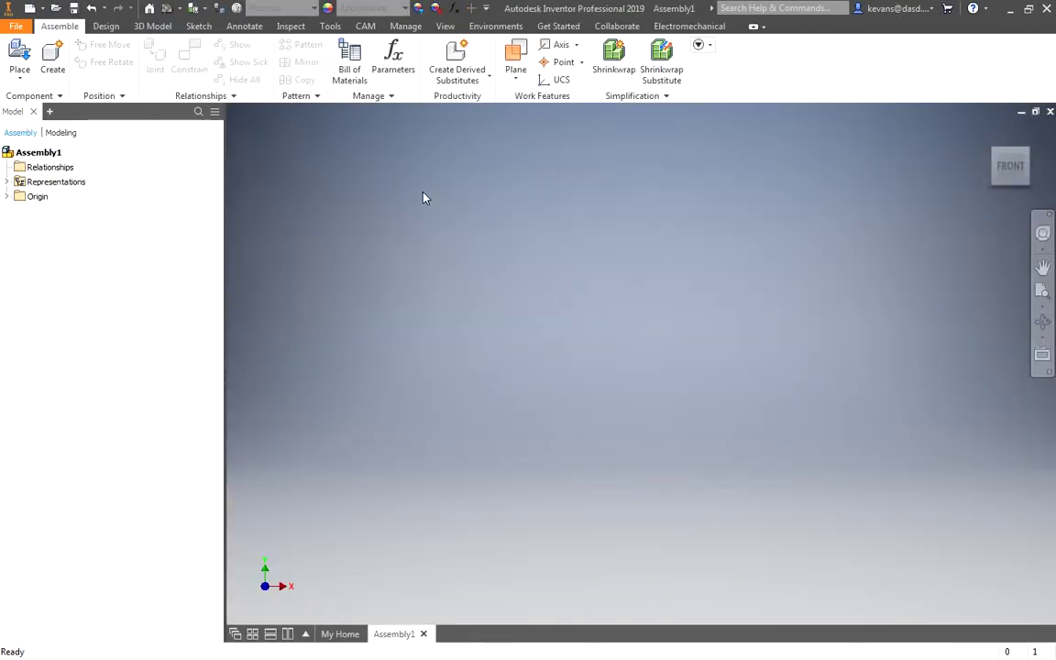
pyautogui.moveTo(404, 637)
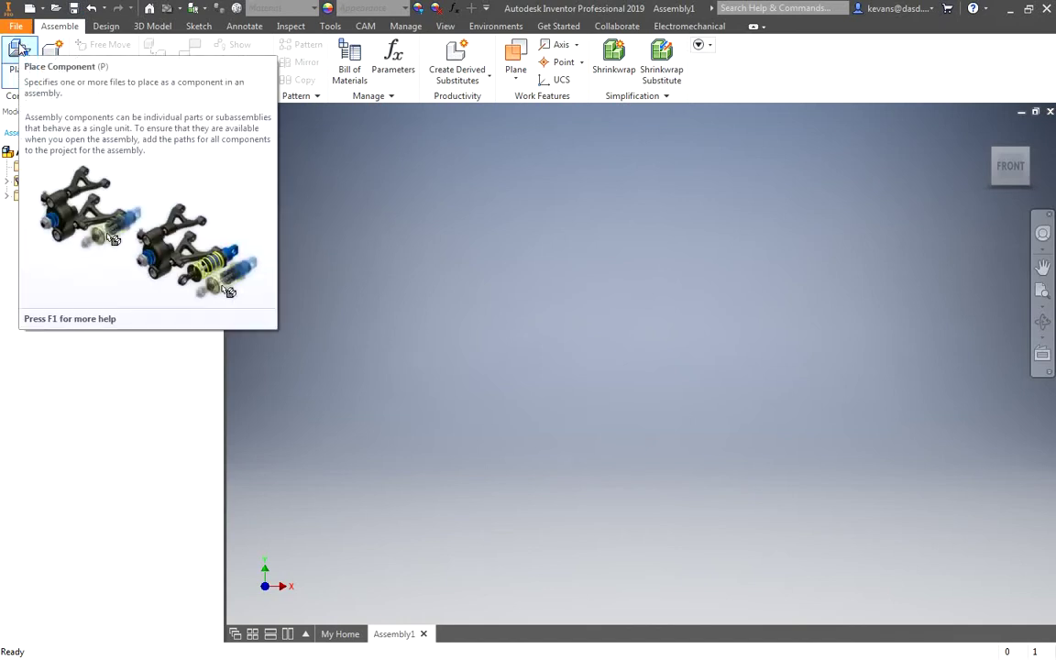
# Browse to the Structure folder and choose U-Channel 2 x 20 (Steel).ipt to place.
pyautogui.click(16, 77)
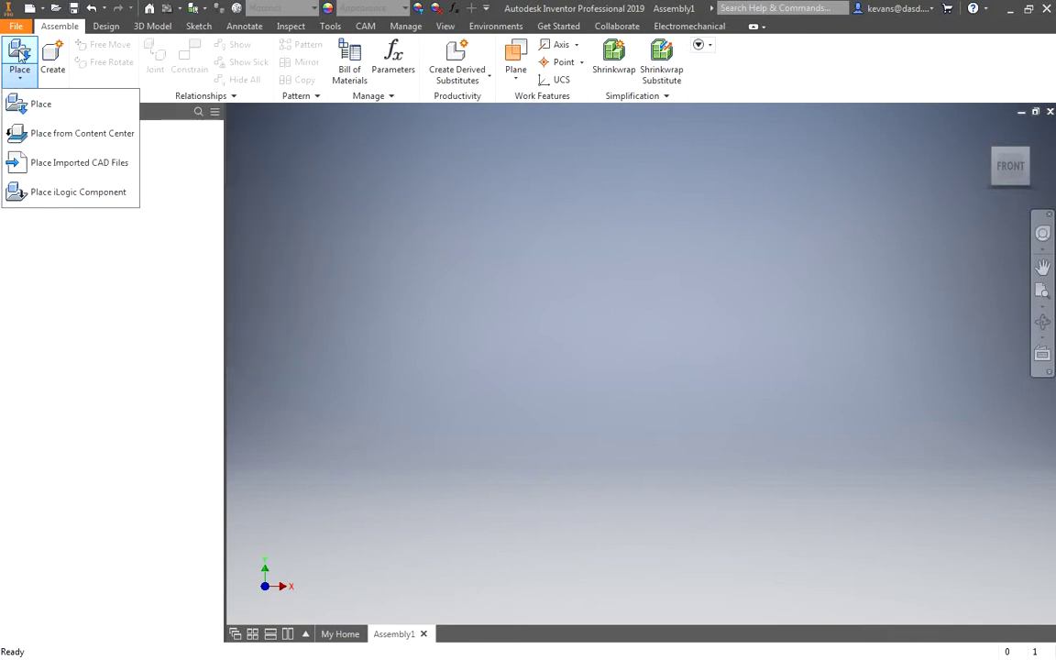
pyautogui.click(19, 53)
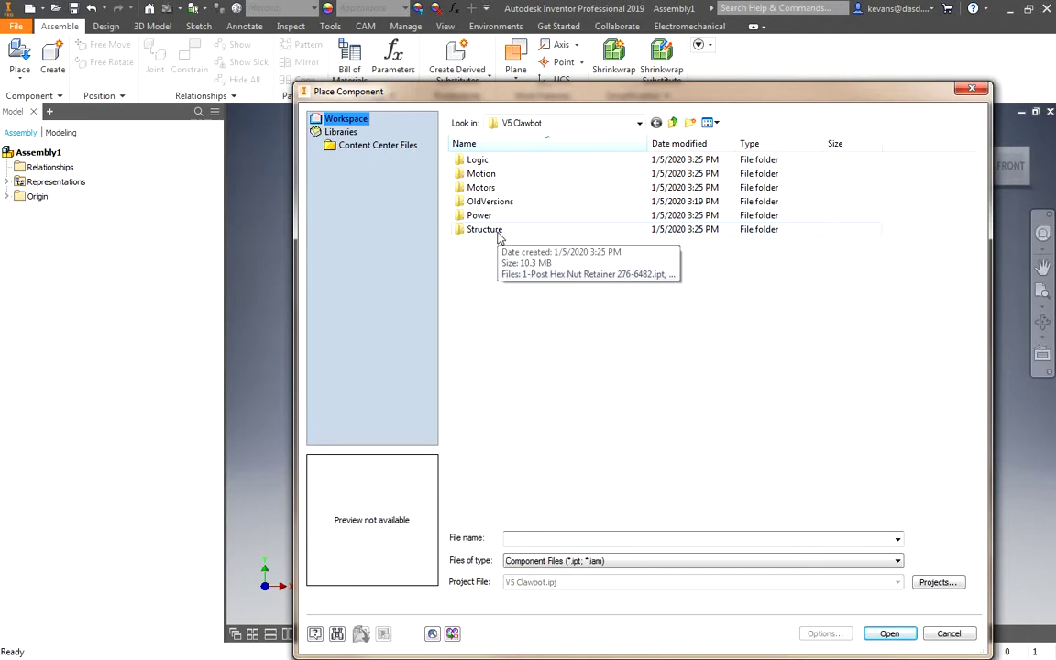
pyautogui.doubleClick(496, 231)
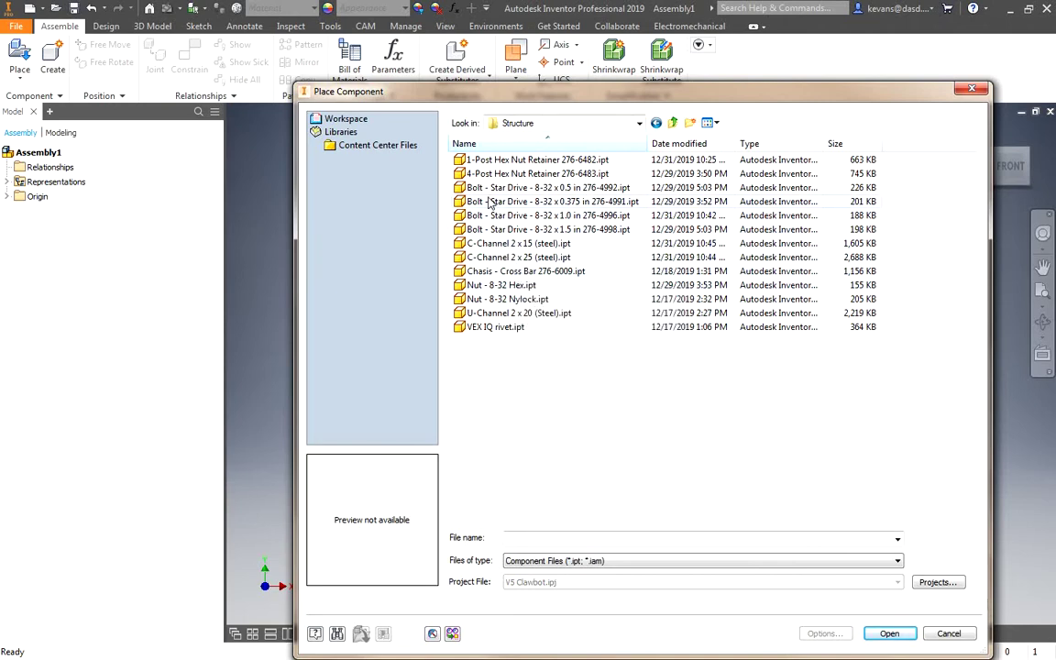
pyautogui.press('BackSpace')
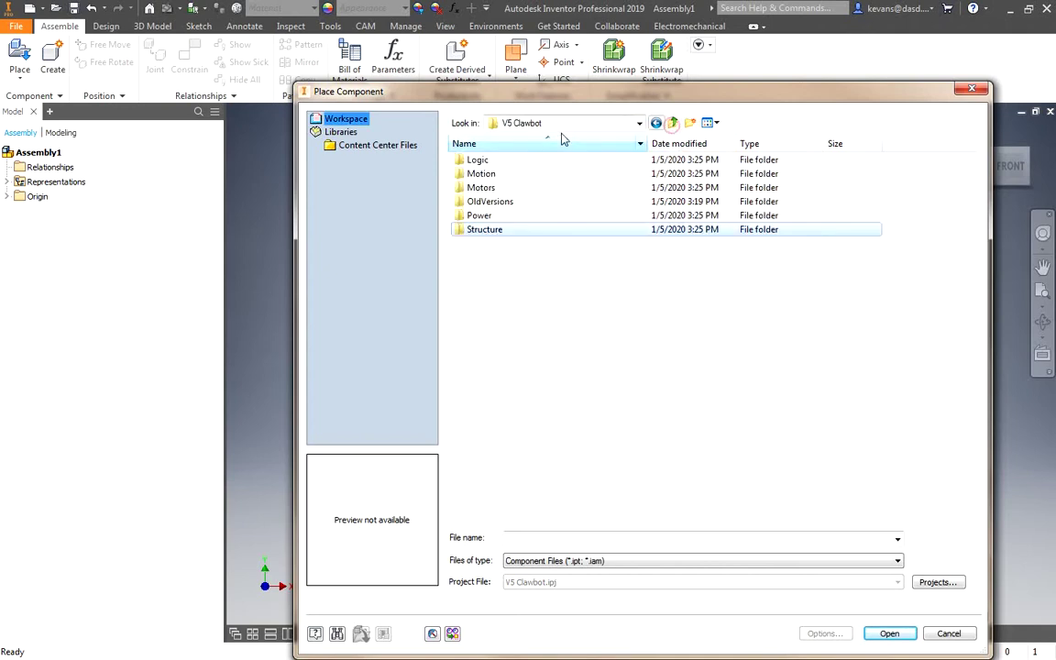
pyautogui.doubleClick(490, 174)
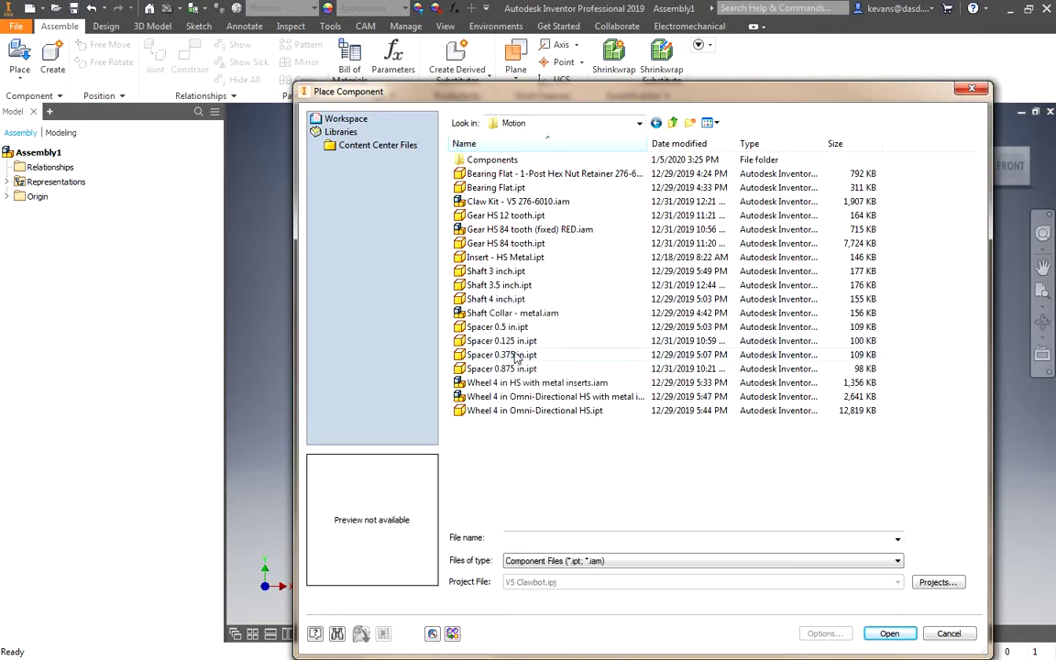
pyautogui.click(673, 123)
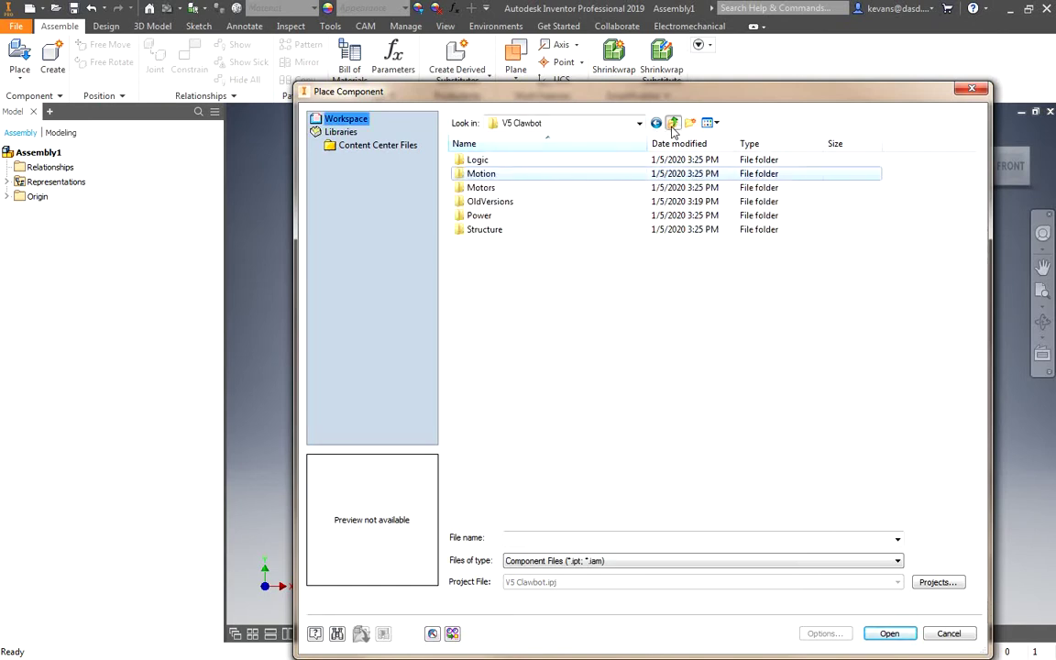
pyautogui.doubleClick(486, 231)
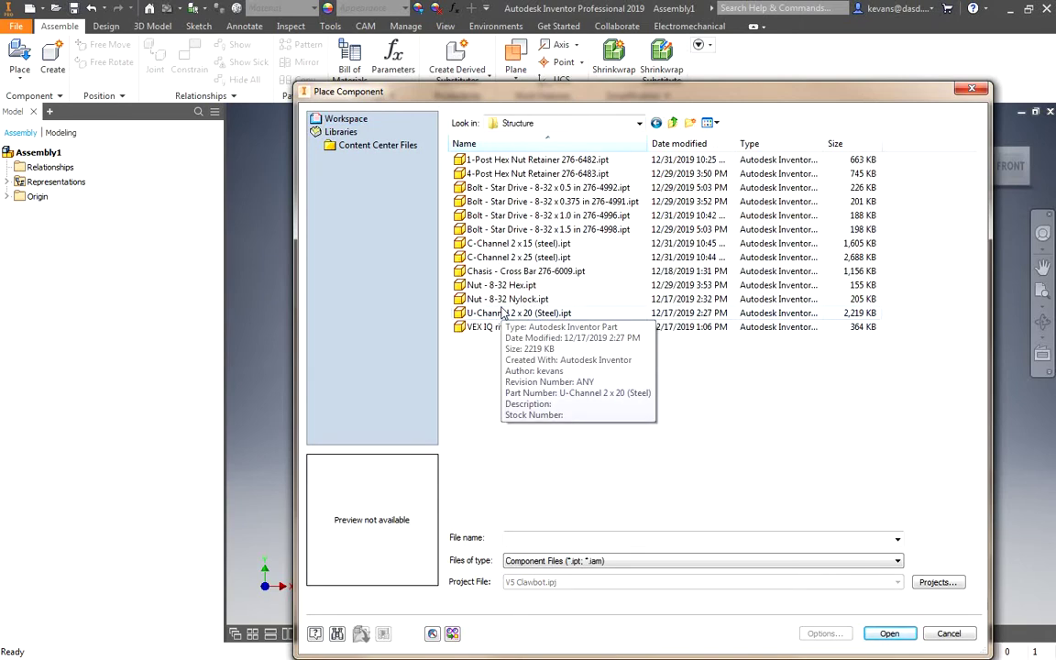
pyautogui.click(502, 313)
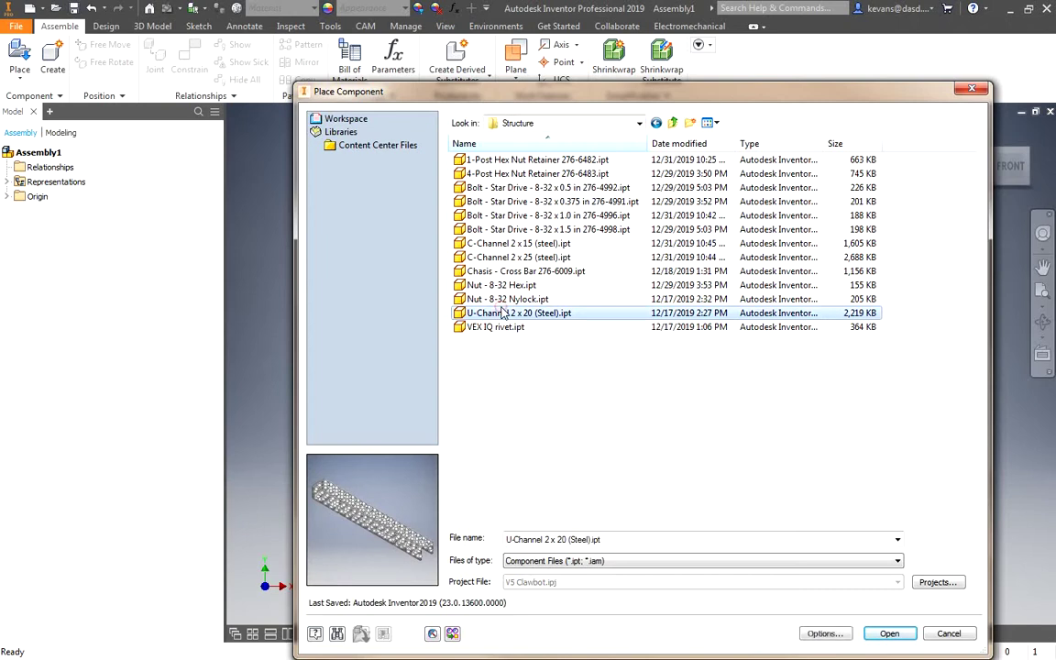
# Place two U-Channel 2 x 20 (Steel) instances, :1 and :2, next to each other.
pyautogui.click(891, 641)
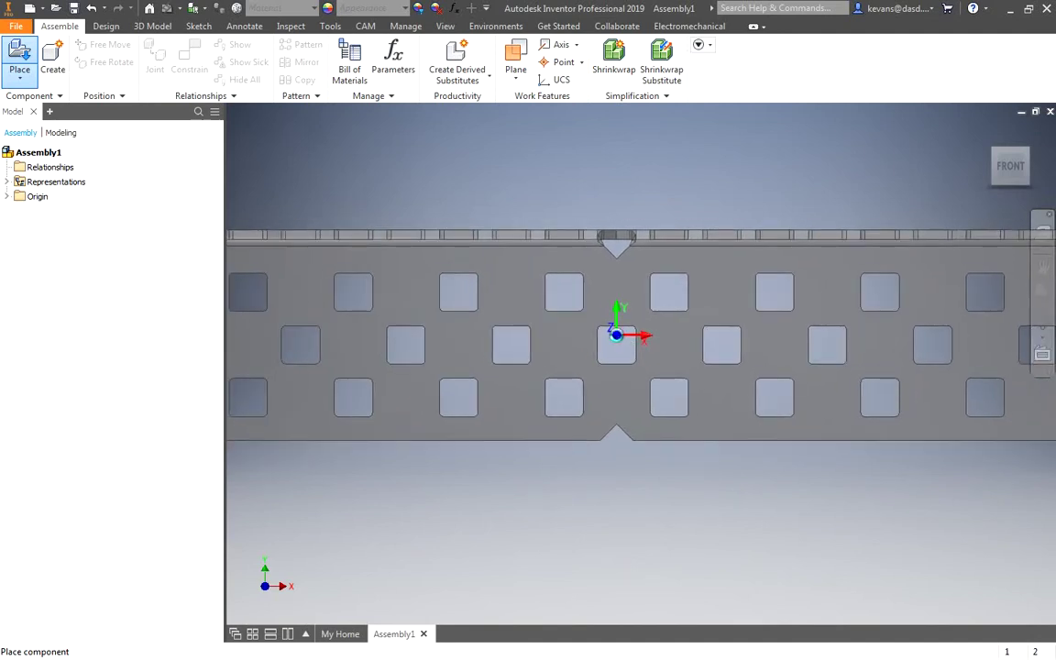
pyautogui.click(616, 335)
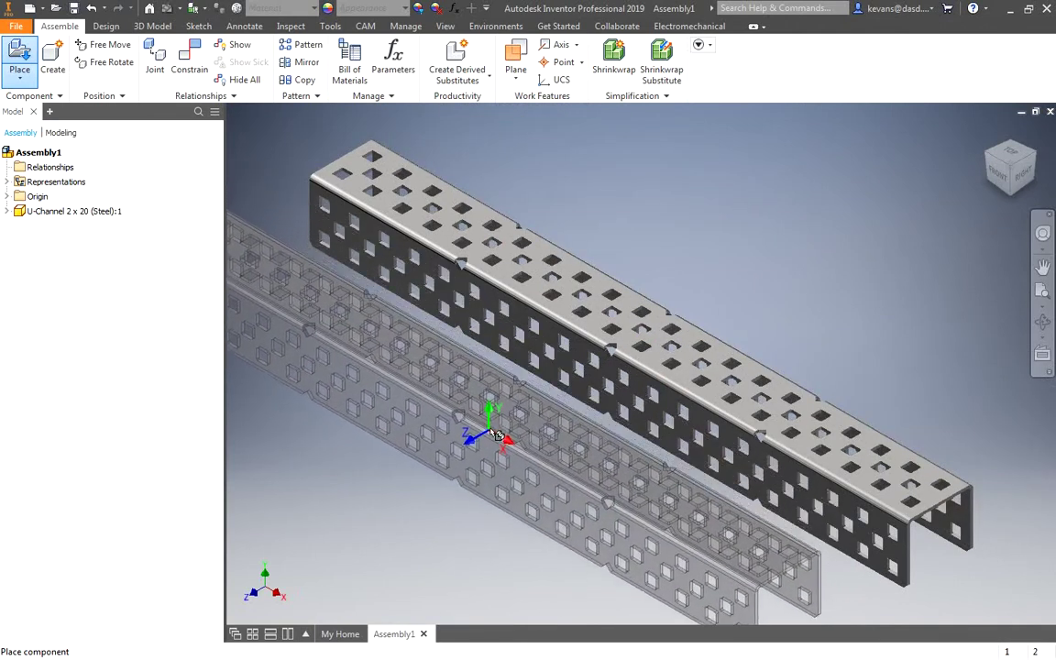
pyautogui.click(495, 439)
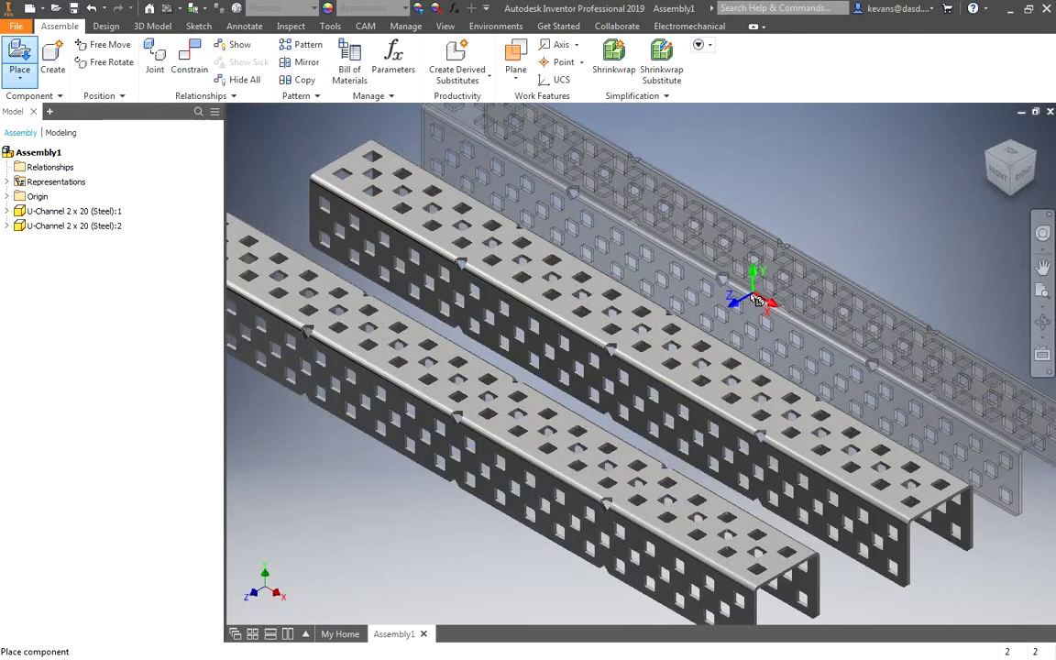
pyautogui.rightClick(763, 277)
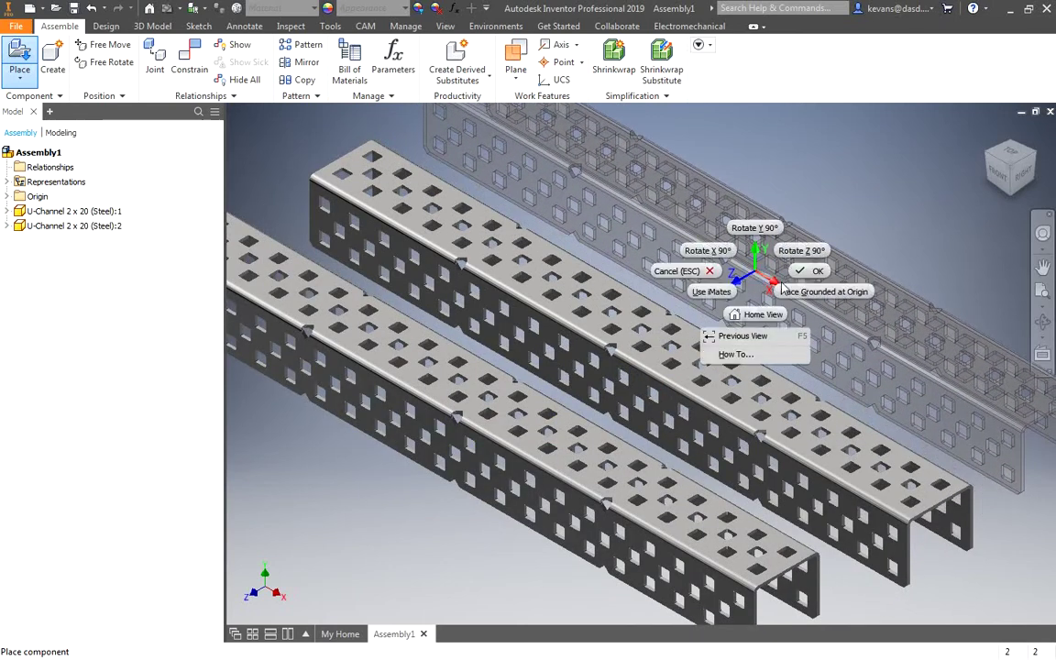
pyautogui.click(805, 272)
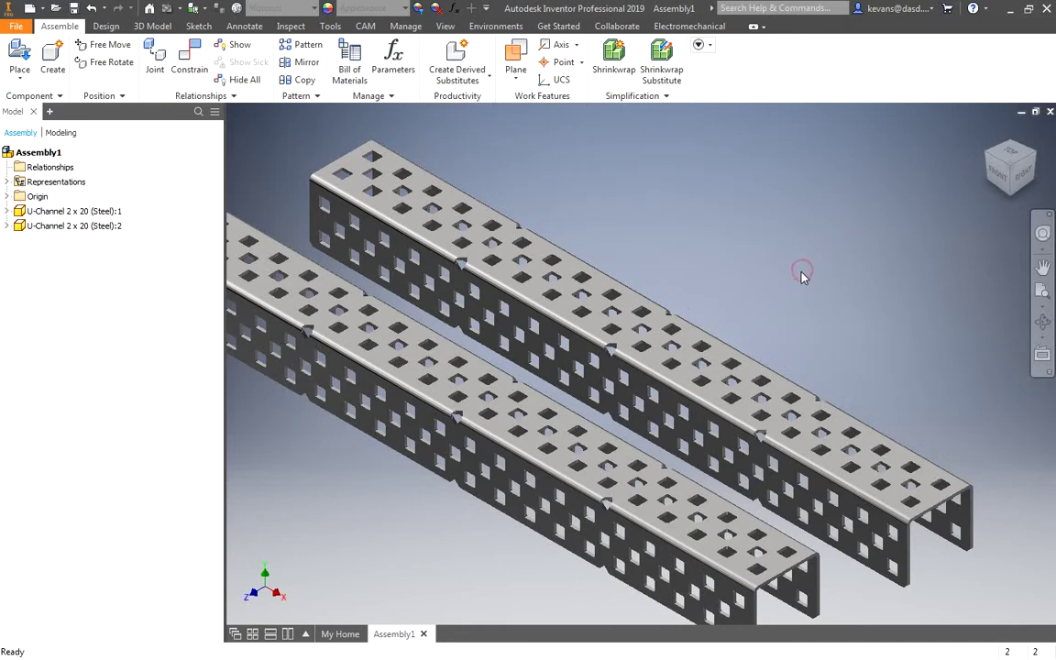
pyautogui.scroll(-5, 805, 266)
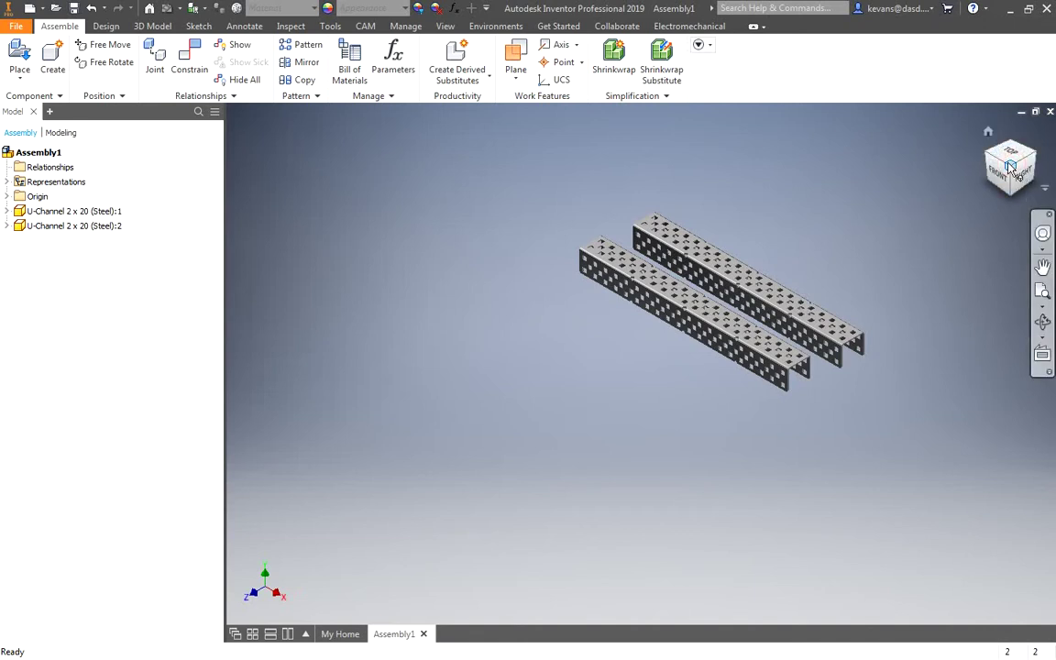
pyautogui.moveTo(1012, 166); pyautogui.dragTo(921, 129)
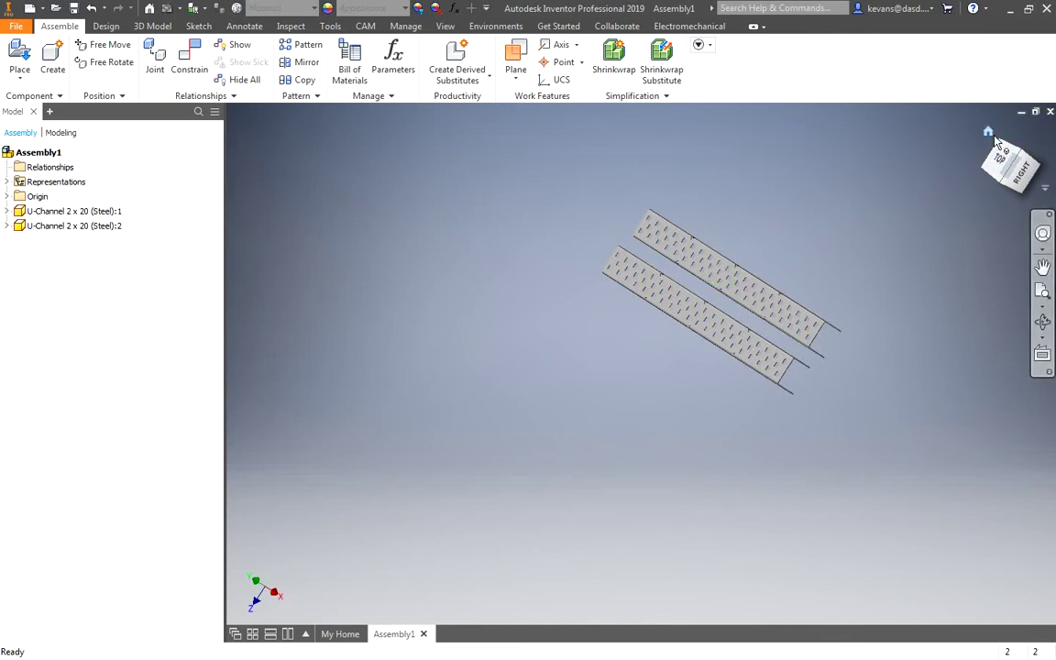
pyautogui.click(989, 133)
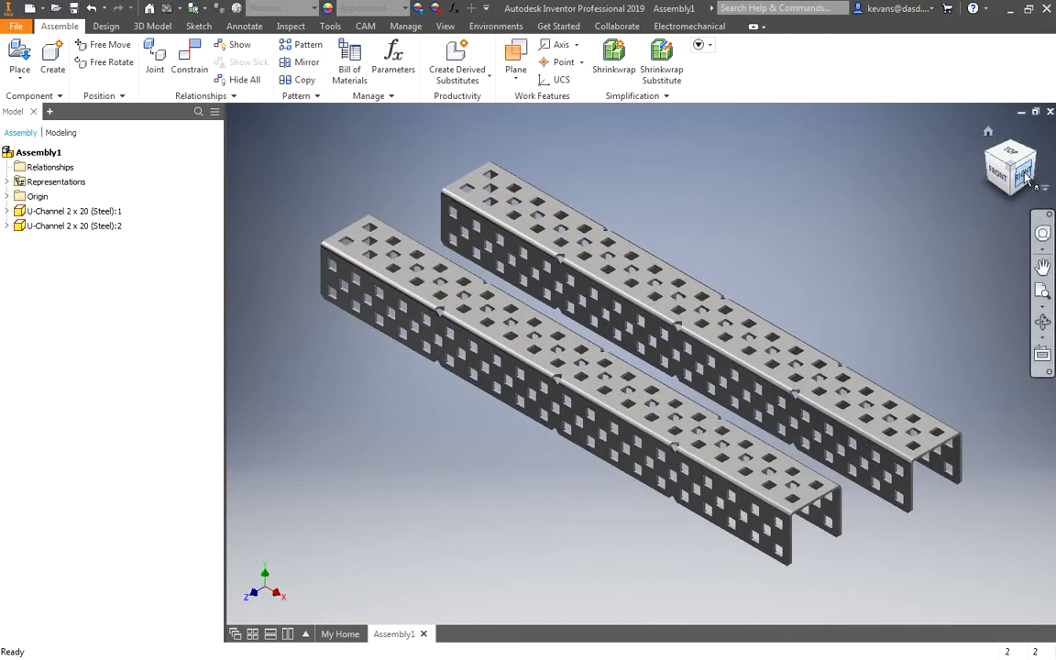
# Drag the back U-channel up-right and the front one left to widen the gap.
pyautogui.click(748, 376)
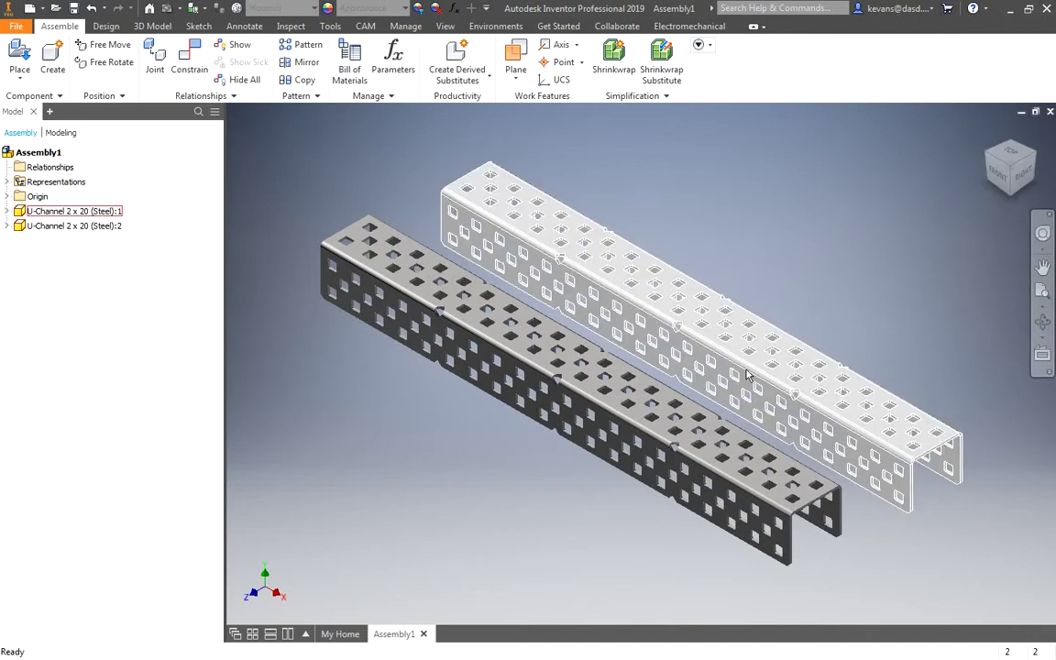
pyautogui.moveTo(747, 376); pyautogui.dragTo(768, 351)
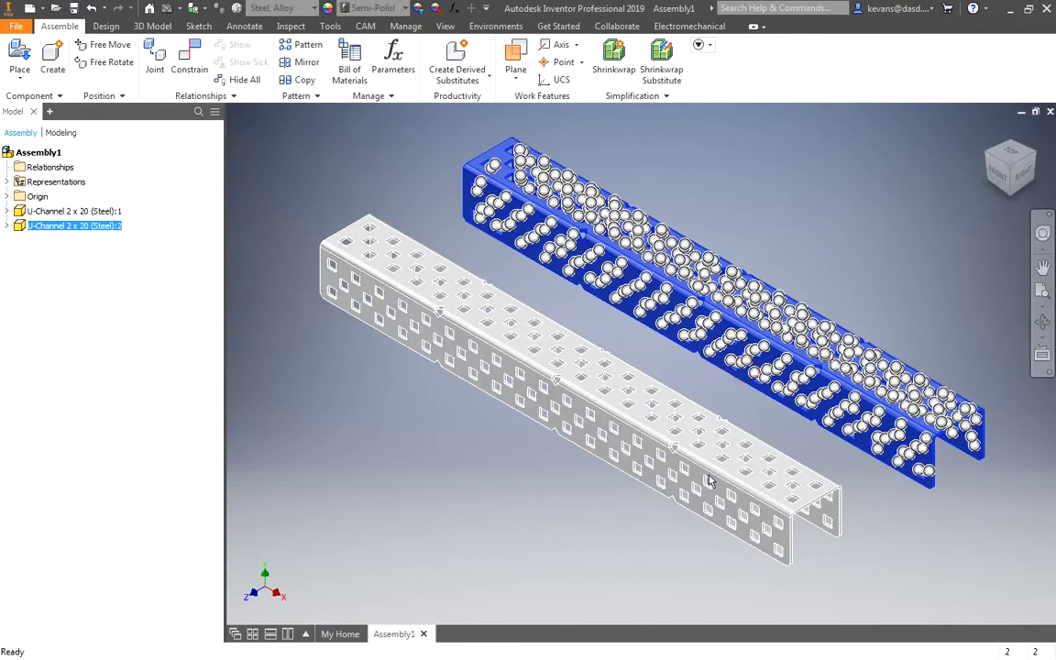
pyautogui.moveTo(708, 474); pyautogui.dragTo(668, 480)
pyautogui.click(881, 255)
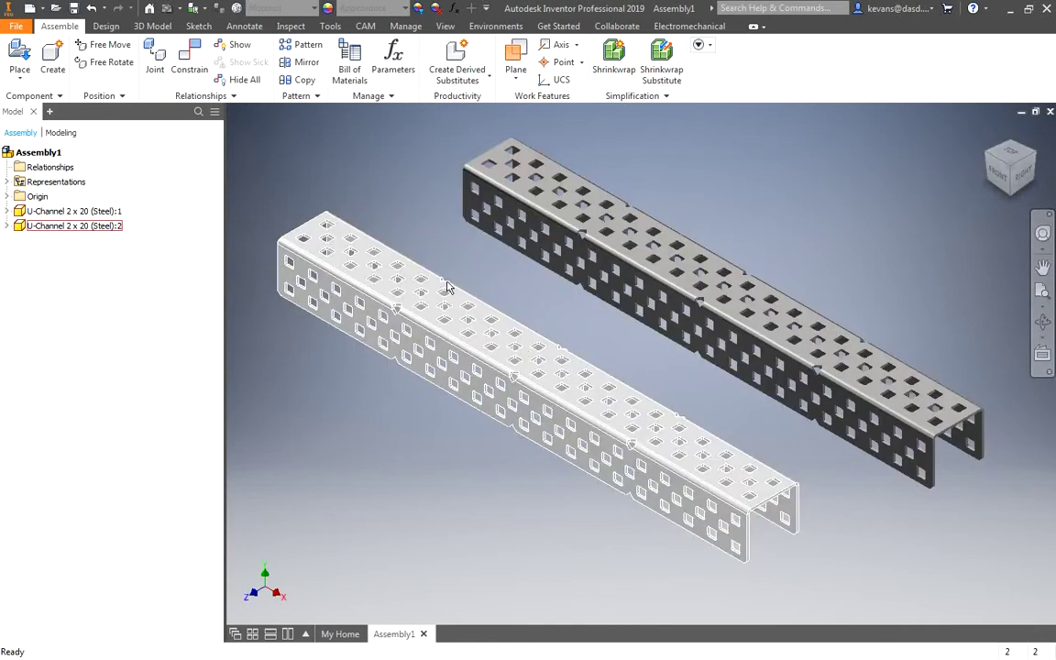
# Ground the front U-Channel and check that it no longer moves when dragged.
pyautogui.rightClick(336, 272)
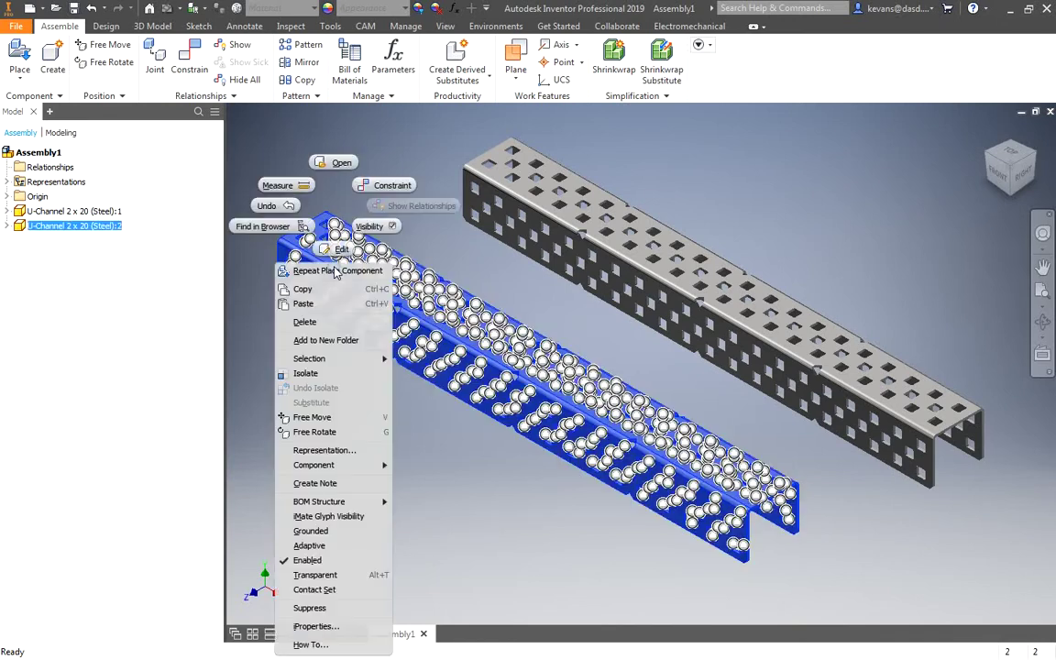
pyautogui.click(358, 537)
pyautogui.click(308, 422)
pyautogui.moveTo(444, 339); pyautogui.dragTo(321, 345)
# Drag the back U-channel down and left to show it is still free.
pyautogui.moveTo(561, 200); pyautogui.dragTo(467, 278)
pyautogui.click(467, 314)
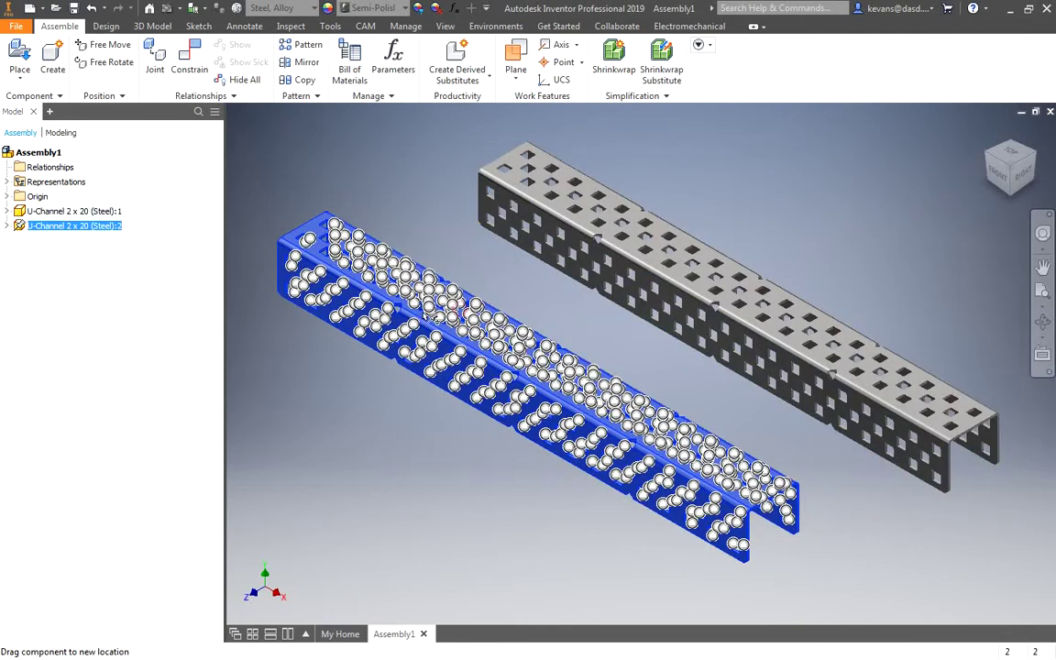
pyautogui.click(361, 421)
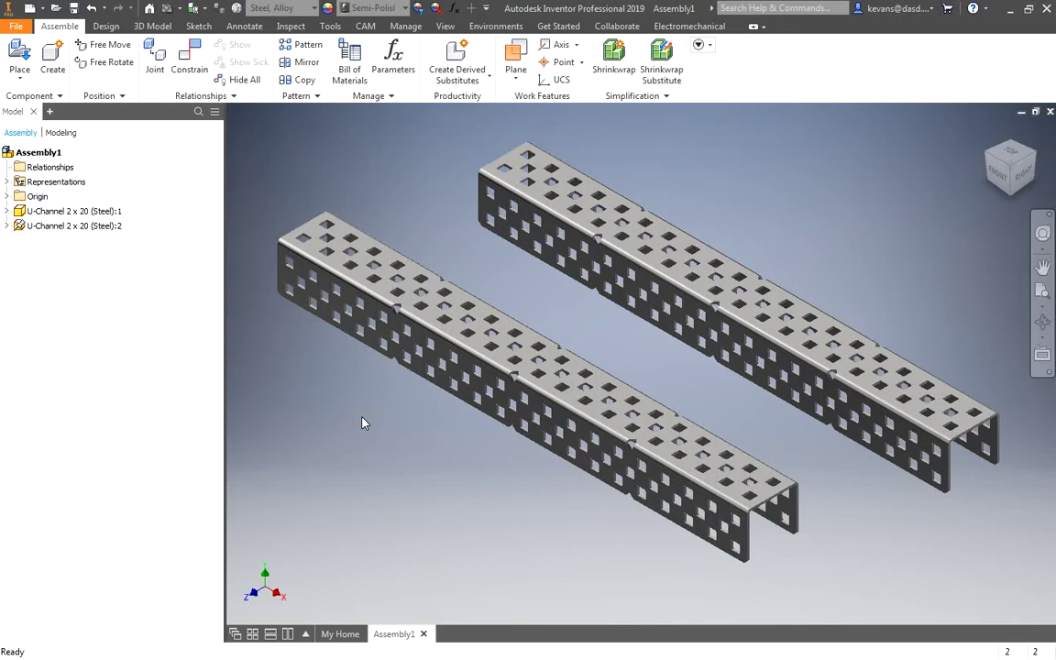
pyautogui.click(401, 309)
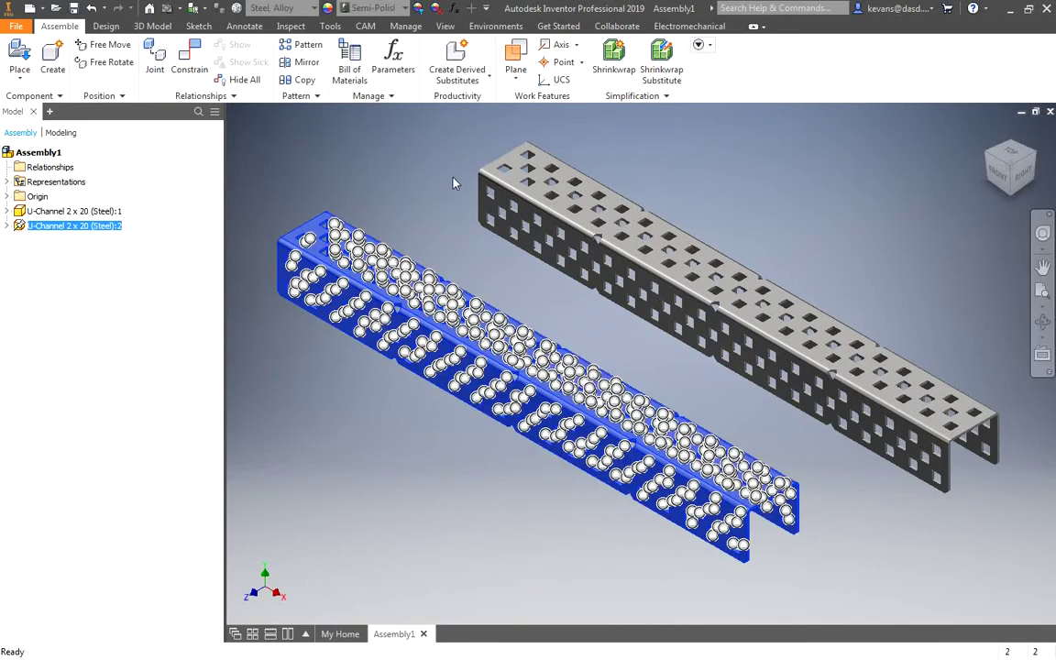
pyautogui.click(459, 235)
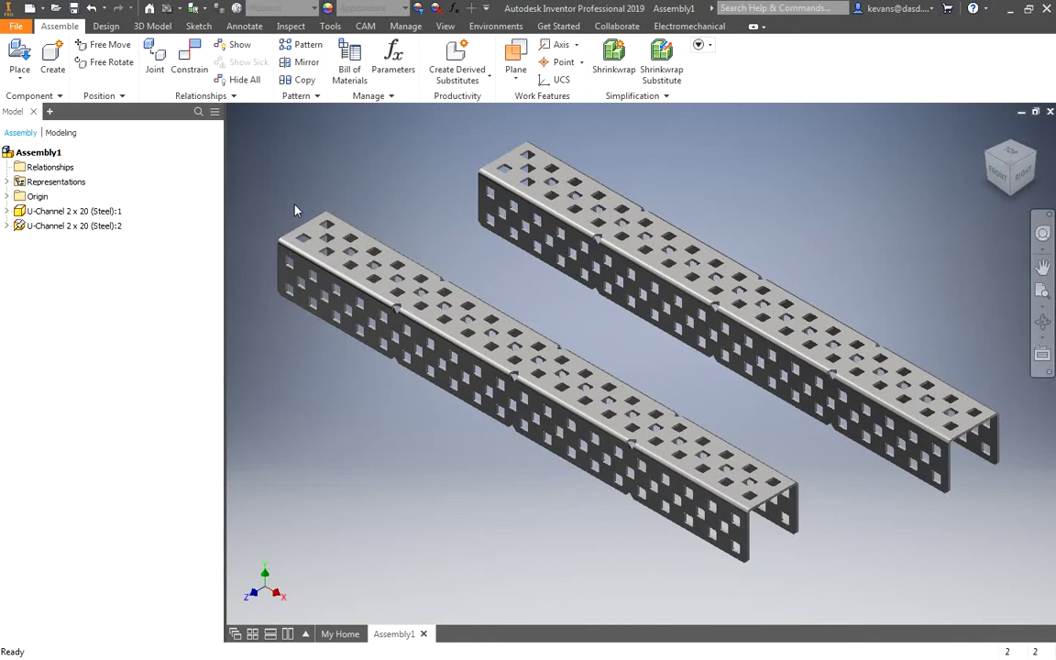
# Start a Mate constraint with 0.000 in offset and list other selectable geometry on the plate face.
pyautogui.click(332, 236)
pyautogui.scroll(-4, 339, 241)
pyautogui.scroll(3, 325, 234)
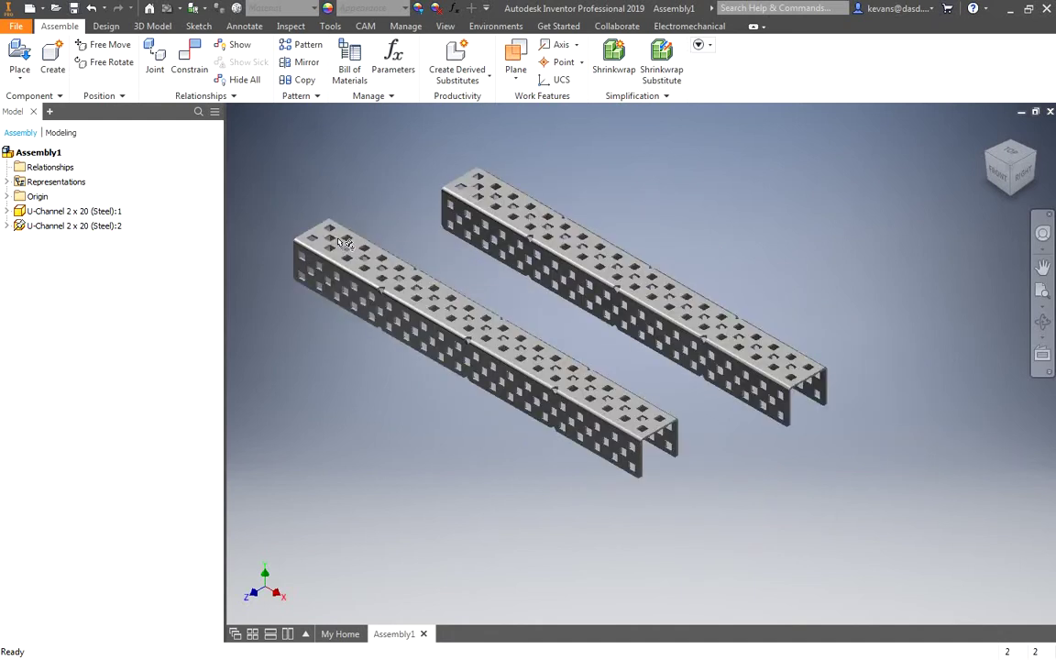
pyautogui.scroll(4, 315, 229)
pyautogui.scroll(5, 320, 230)
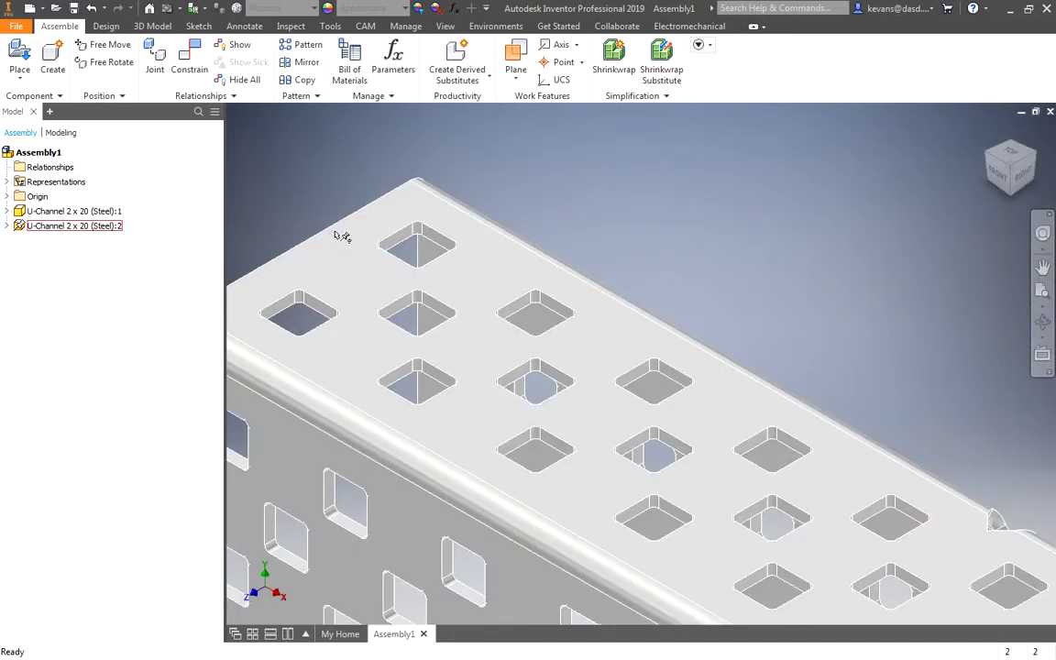
pyautogui.scroll(-3, 339, 236)
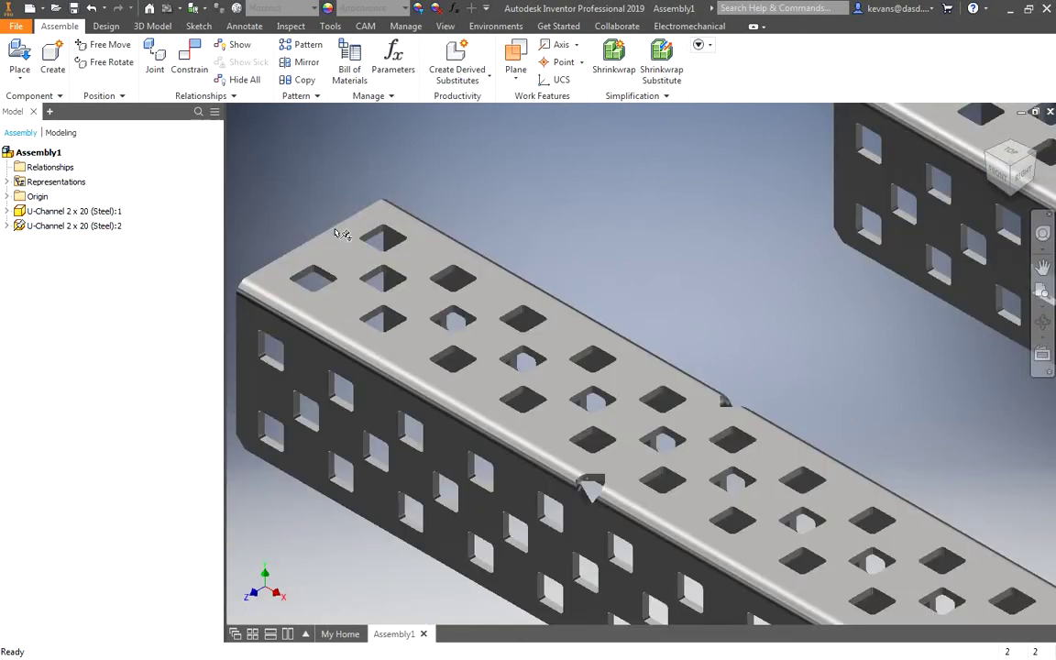
pyautogui.click(190, 67)
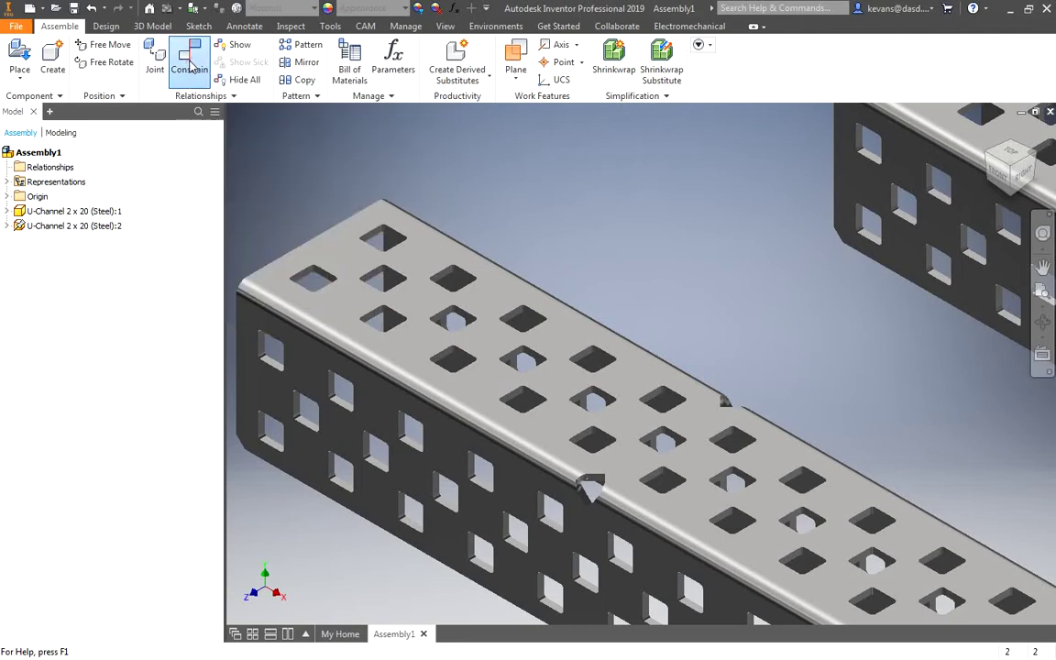
pyautogui.moveTo(173, 103); pyautogui.dragTo(201, 149)
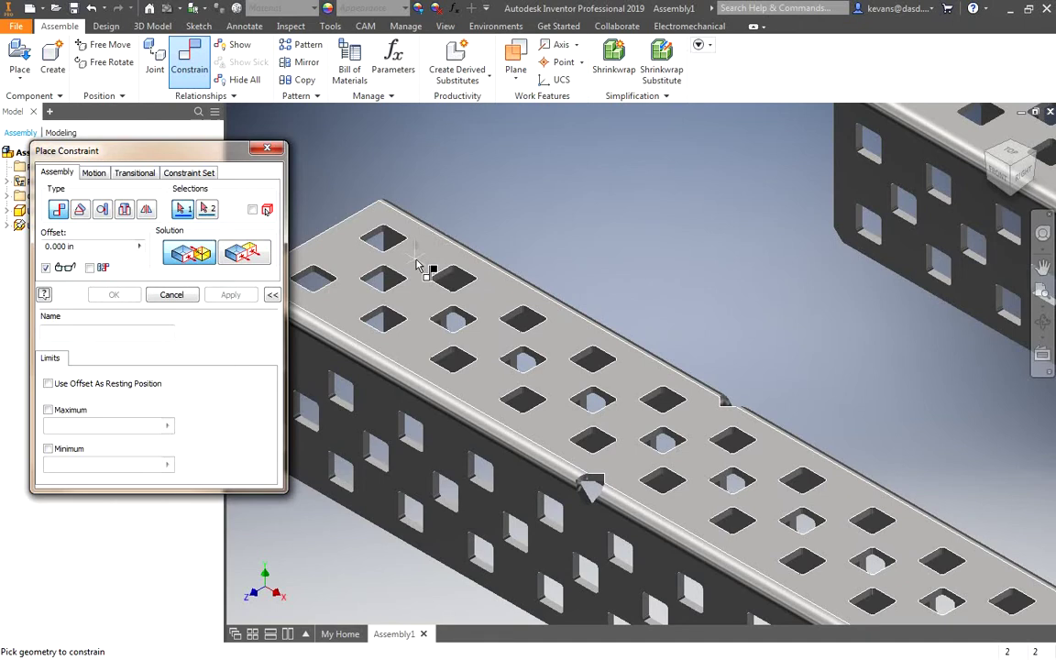
pyautogui.moveTo(441, 287)
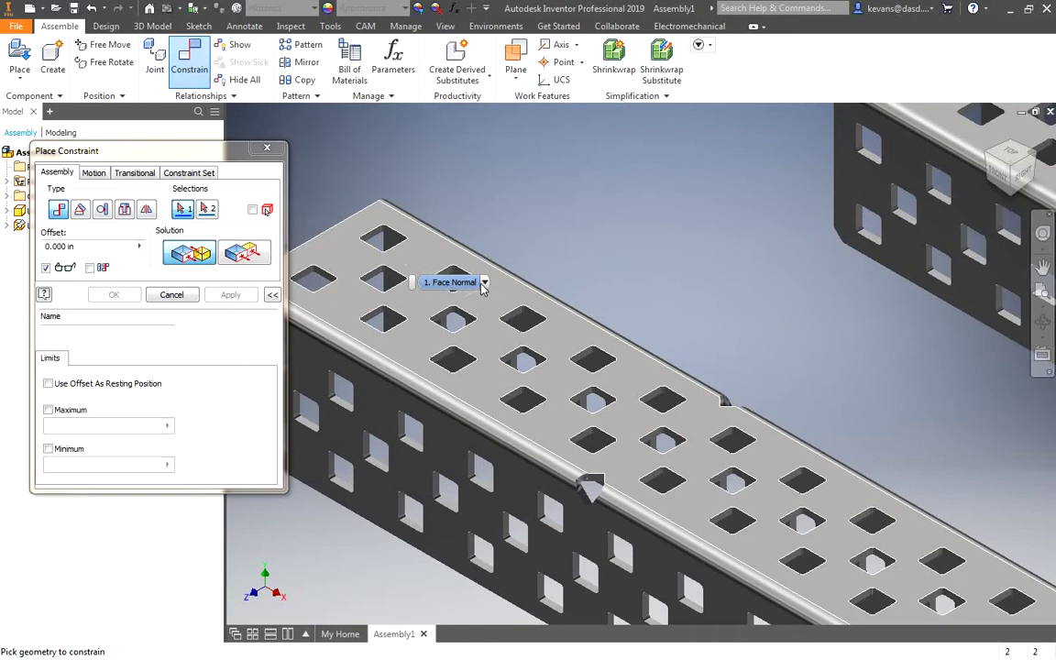
pyautogui.click(485, 285)
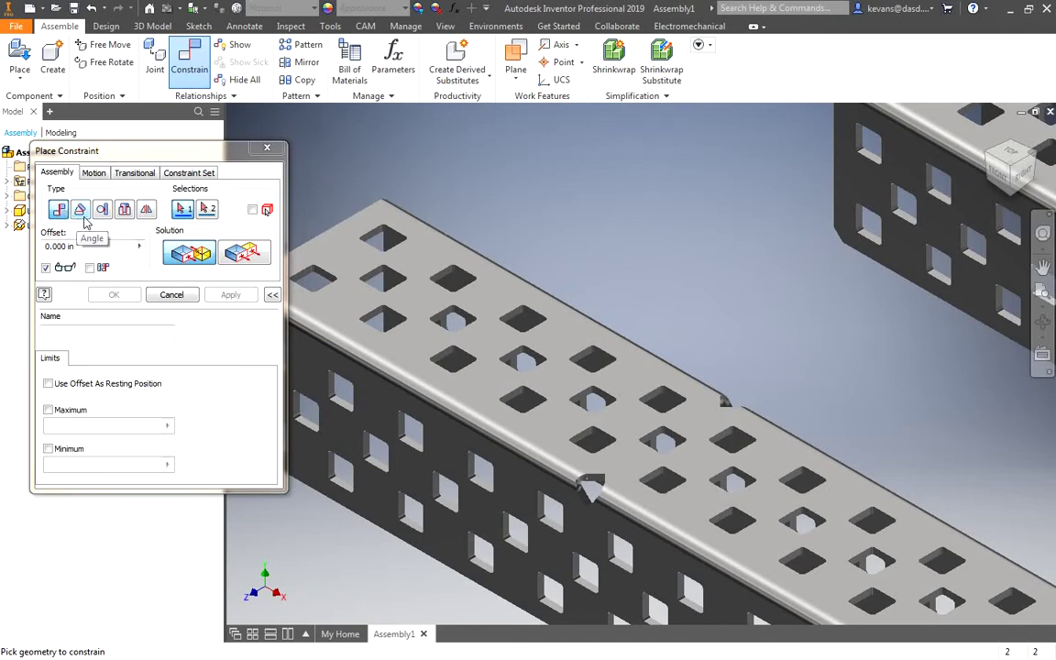
# Cycle through the Angle, Tangent and Insert constraint types, ending on Symmetry.
pyautogui.click(80, 210)
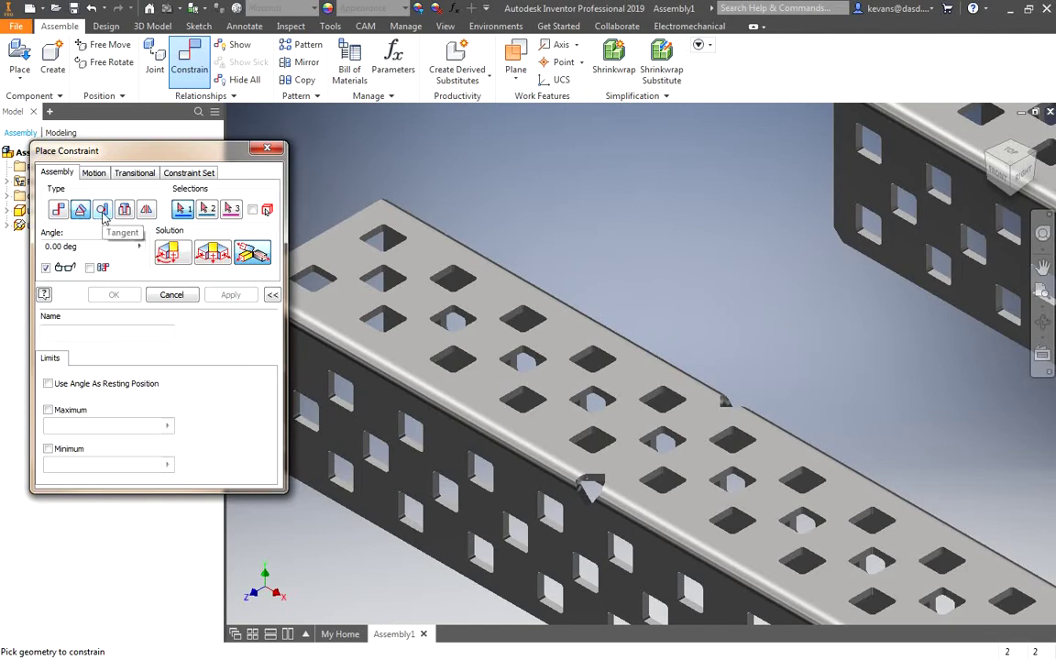
pyautogui.click(103, 212)
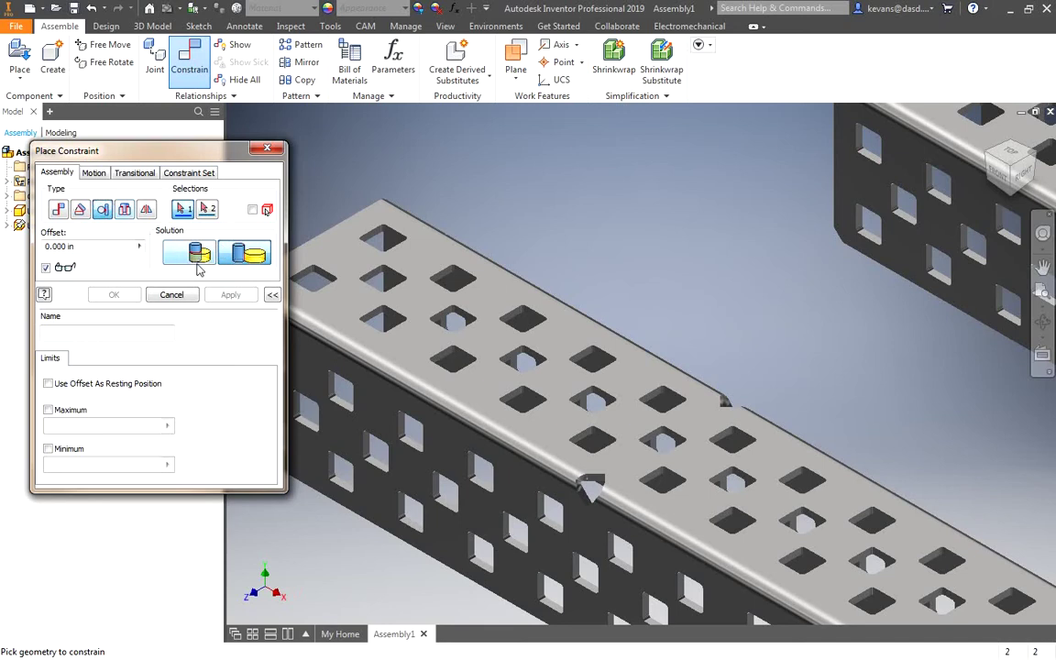
pyautogui.click(125, 211)
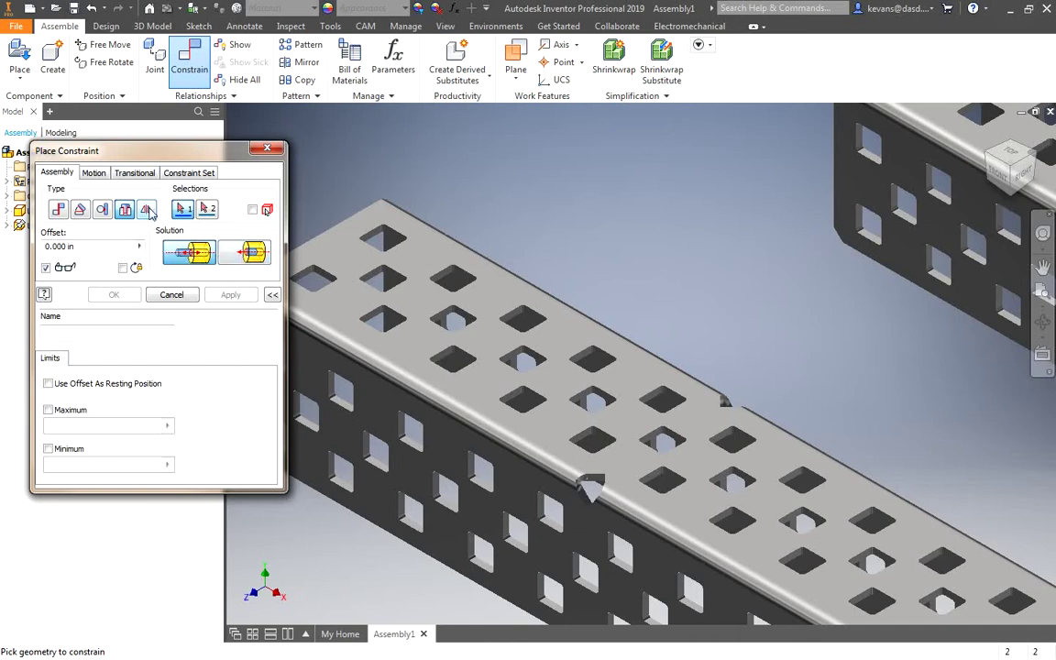
pyautogui.click(147, 210)
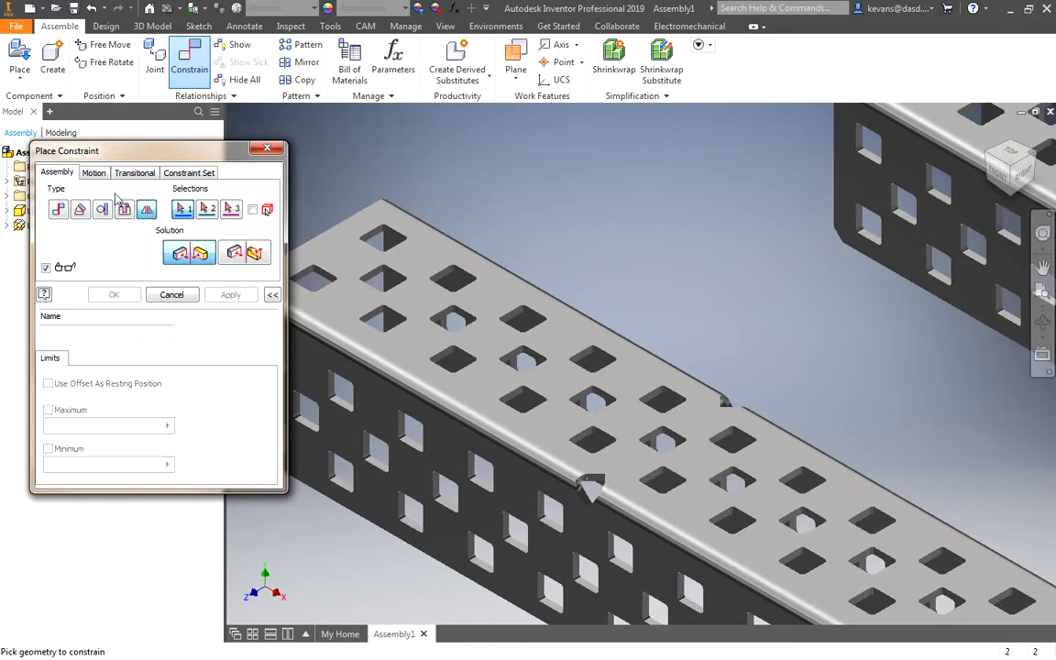
# Browse the Motion, Transitional and Constraint Set tabs, then cancel without adding a constraint.
pyautogui.click(92, 174)
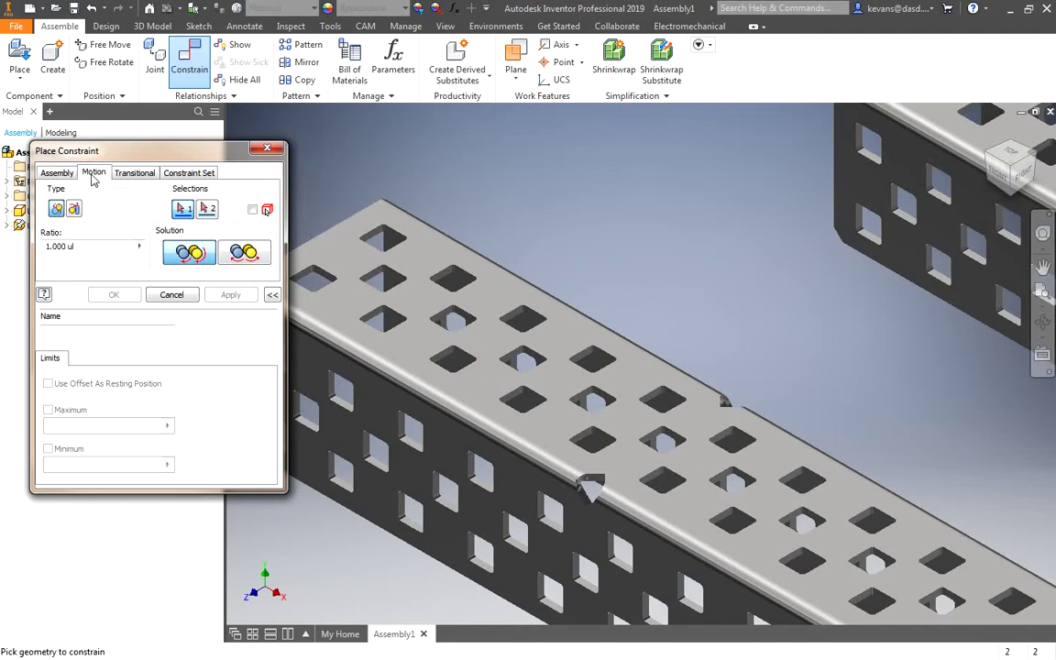
pyautogui.click(134, 176)
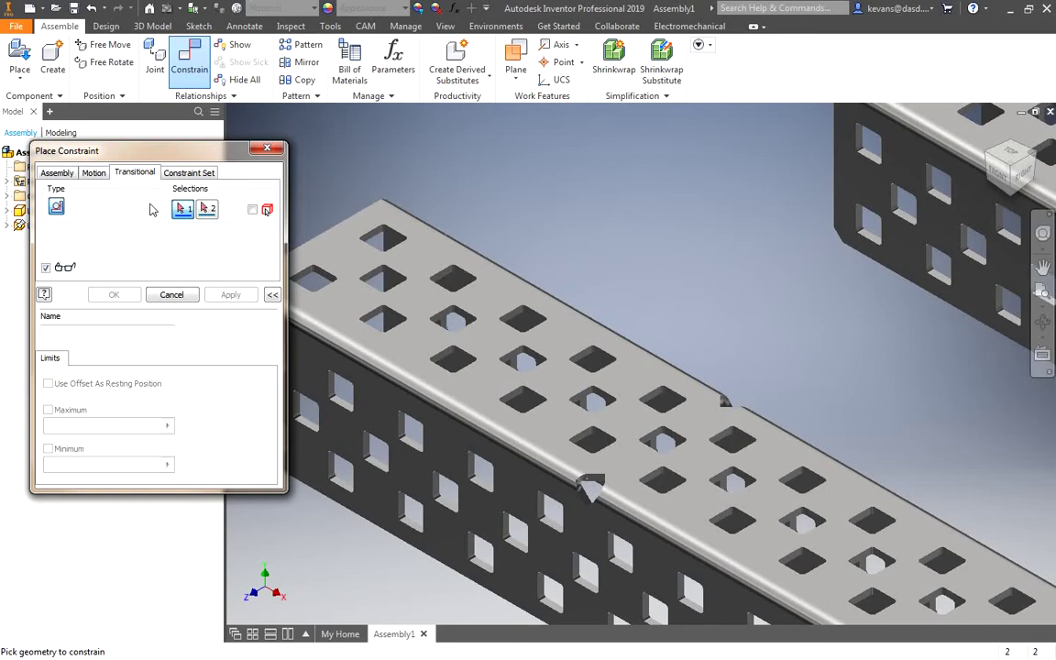
pyautogui.click(183, 175)
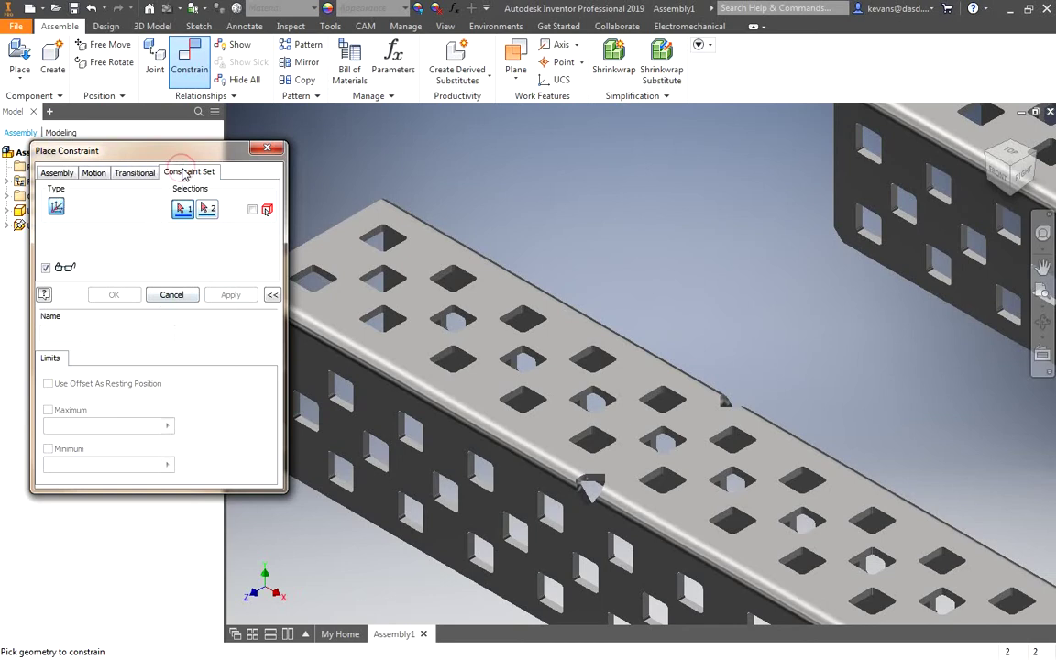
pyautogui.click(59, 174)
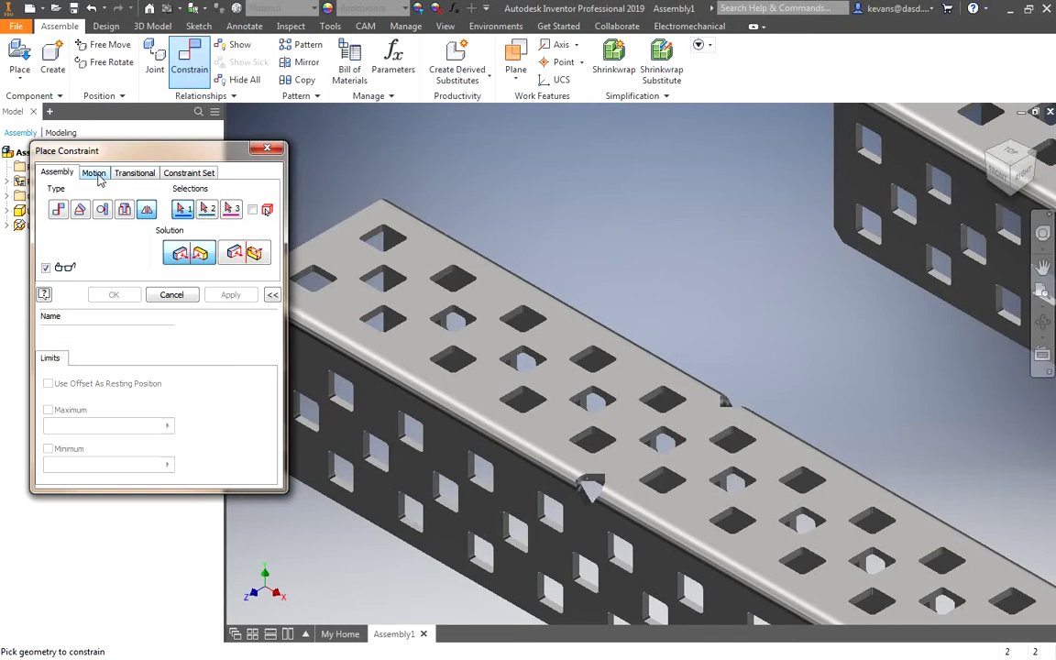
pyautogui.click(172, 294)
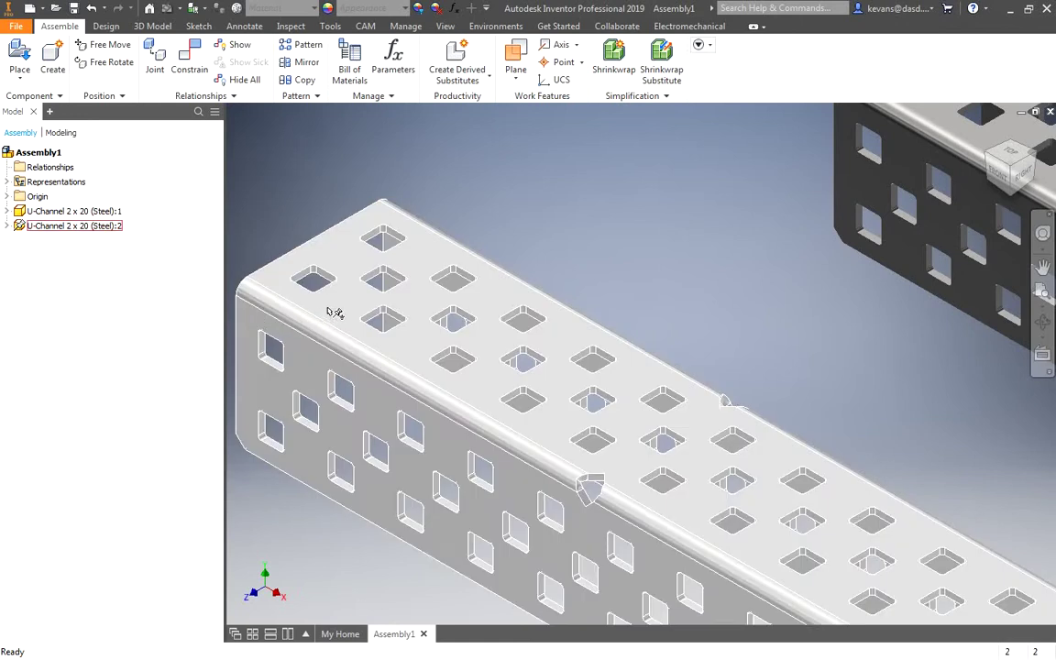
# Select U-Channel 2 x 20 (Steel):2 and zoom in and out on its holes.
pyautogui.click(339, 262)
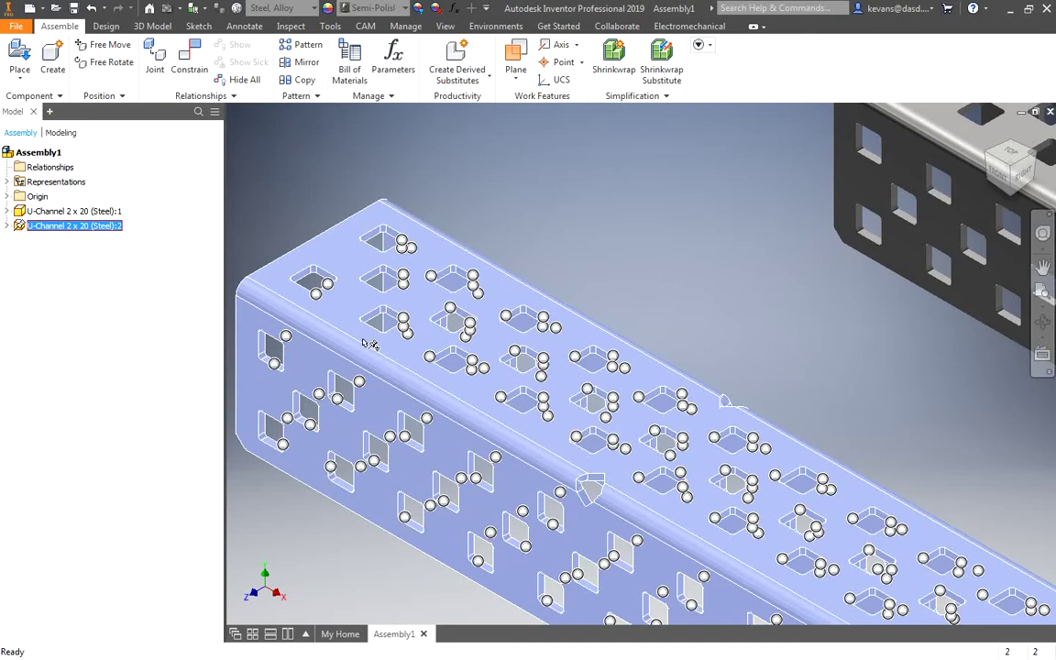
pyautogui.scroll(3, 367, 344)
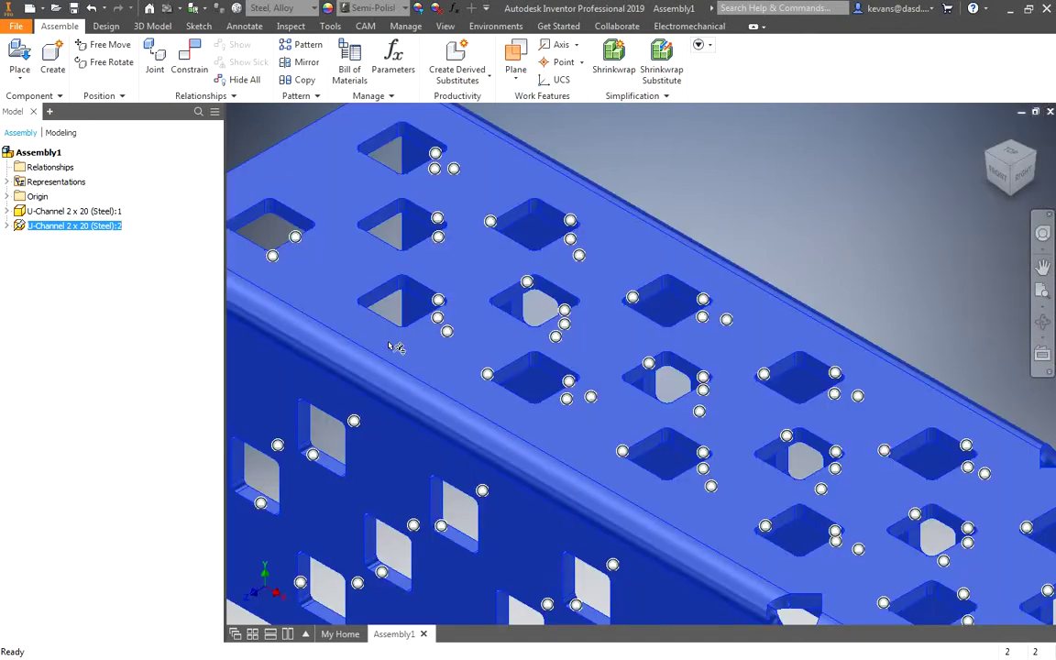
pyautogui.scroll(3, 431, 348)
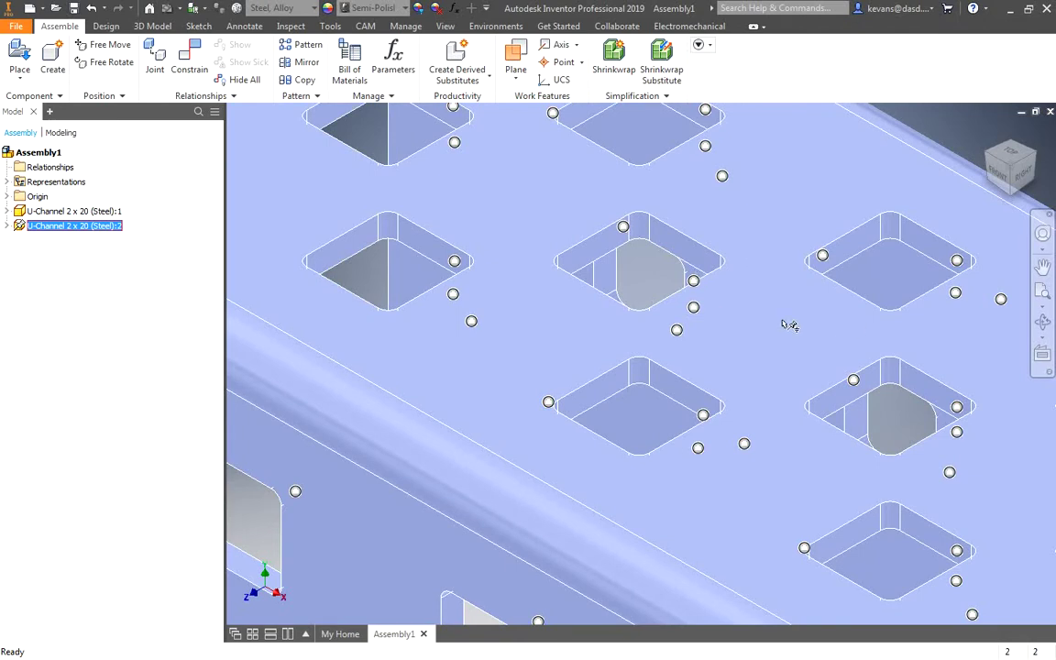
pyautogui.scroll(-5, 724, 298)
pyautogui.scroll(-3, 741, 340)
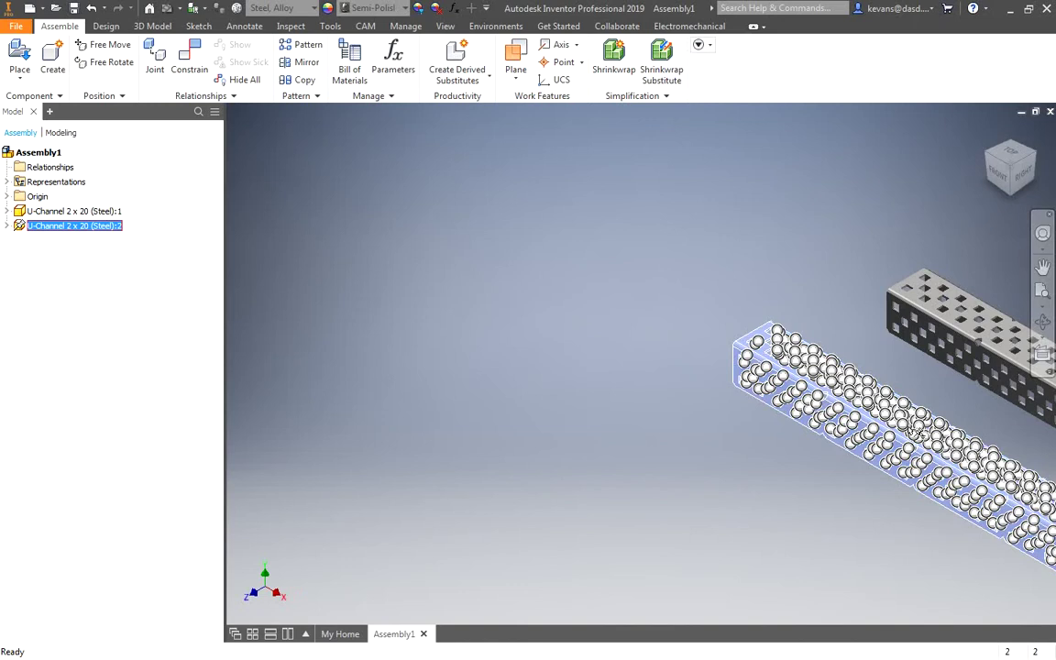
pyautogui.scroll(8, 811, 377)
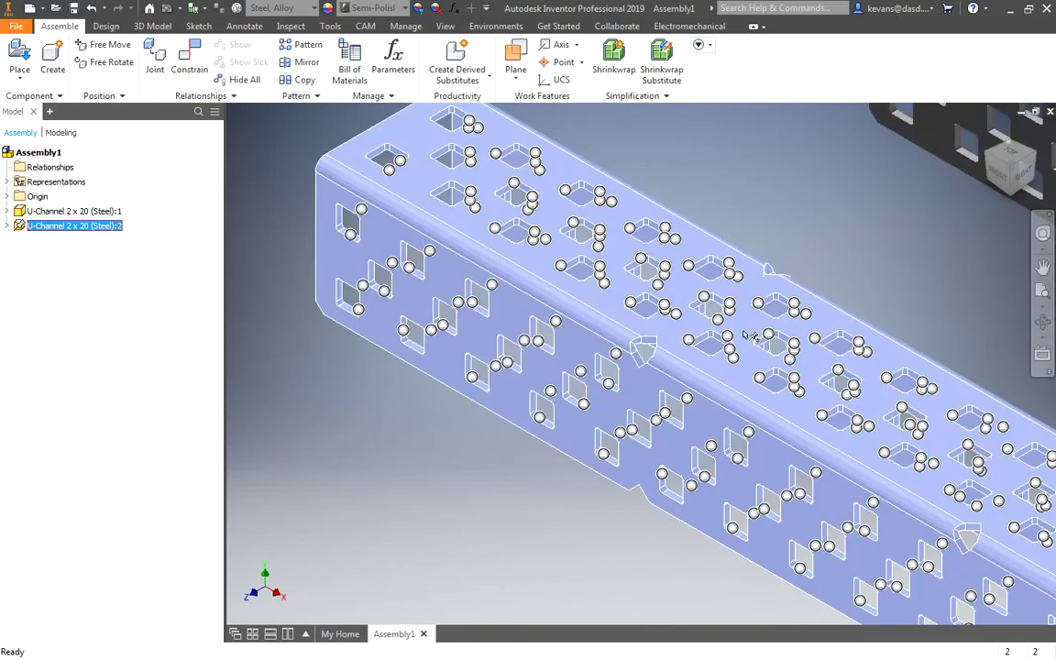
pyautogui.scroll(3, 463, 197)
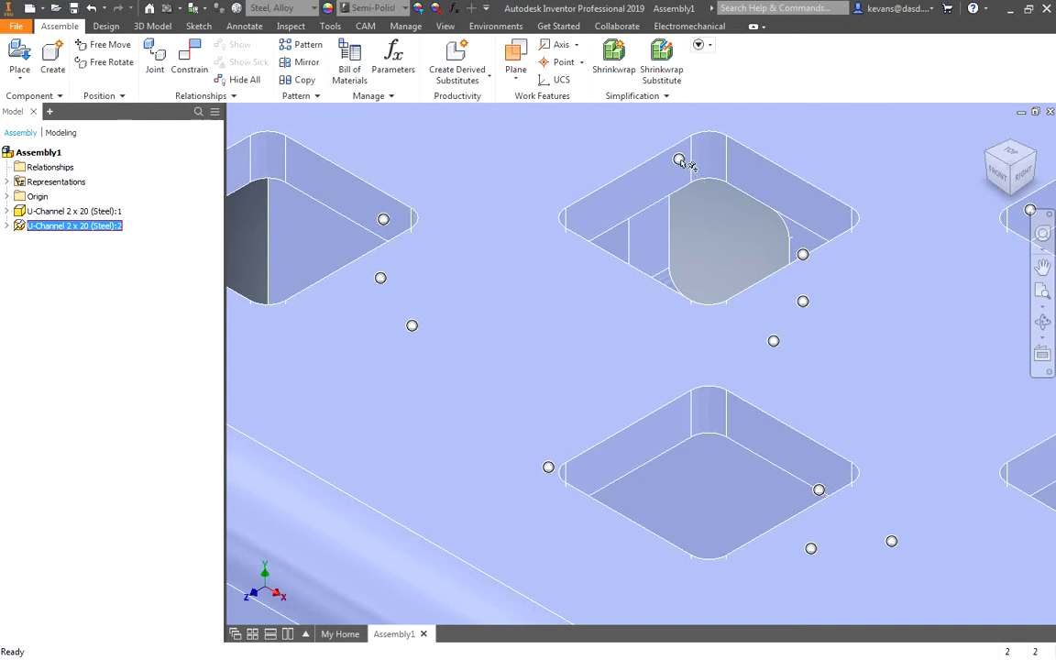
pyautogui.press('c')
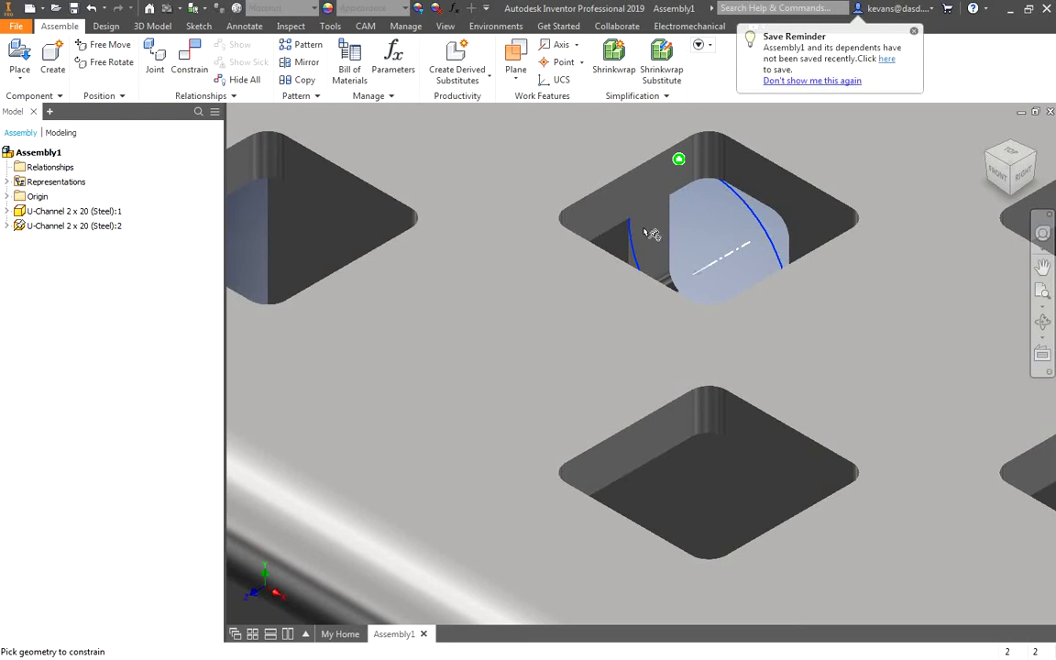
pyautogui.press('Escape')
pyautogui.scroll(-10, 657, 265)
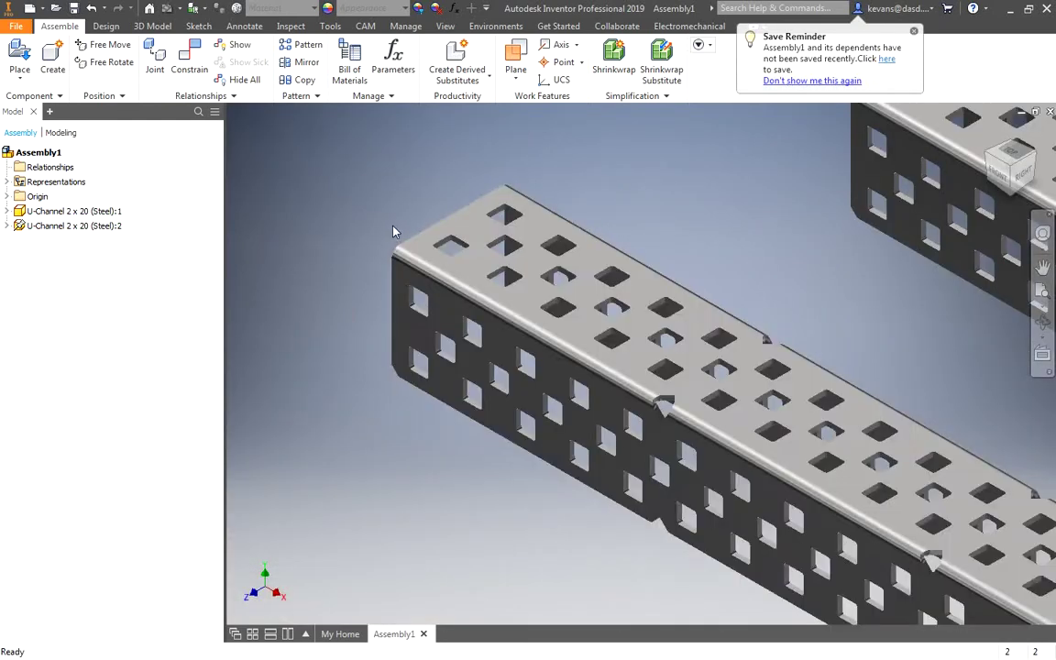
pyautogui.scroll(10, 397, 227)
pyautogui.click(707, 425)
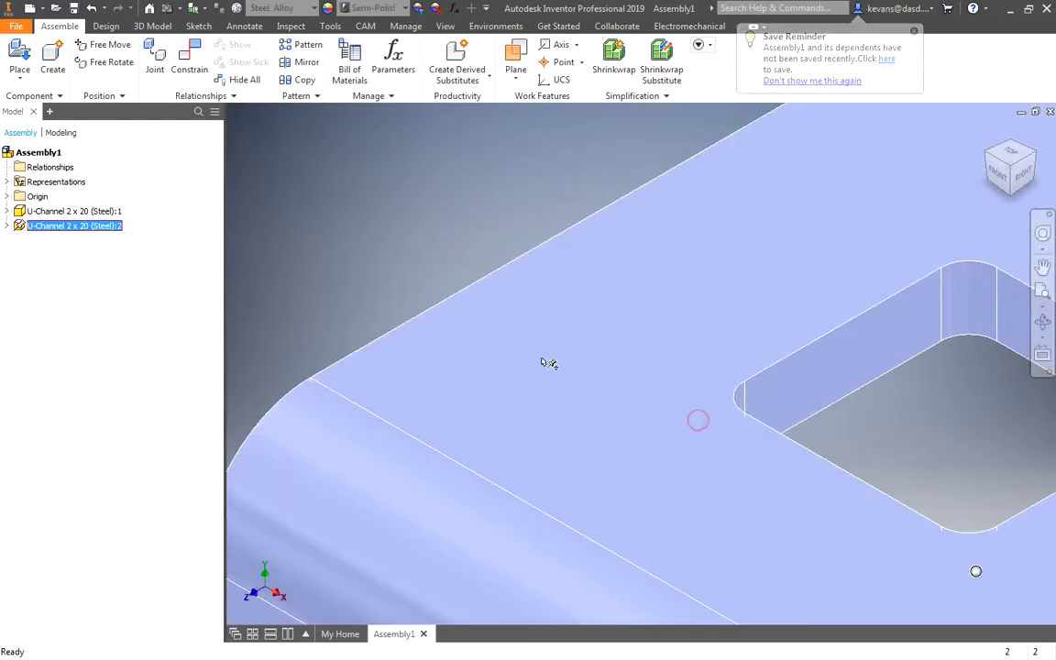
pyautogui.scroll(-3, 548, 363)
pyautogui.press('c')
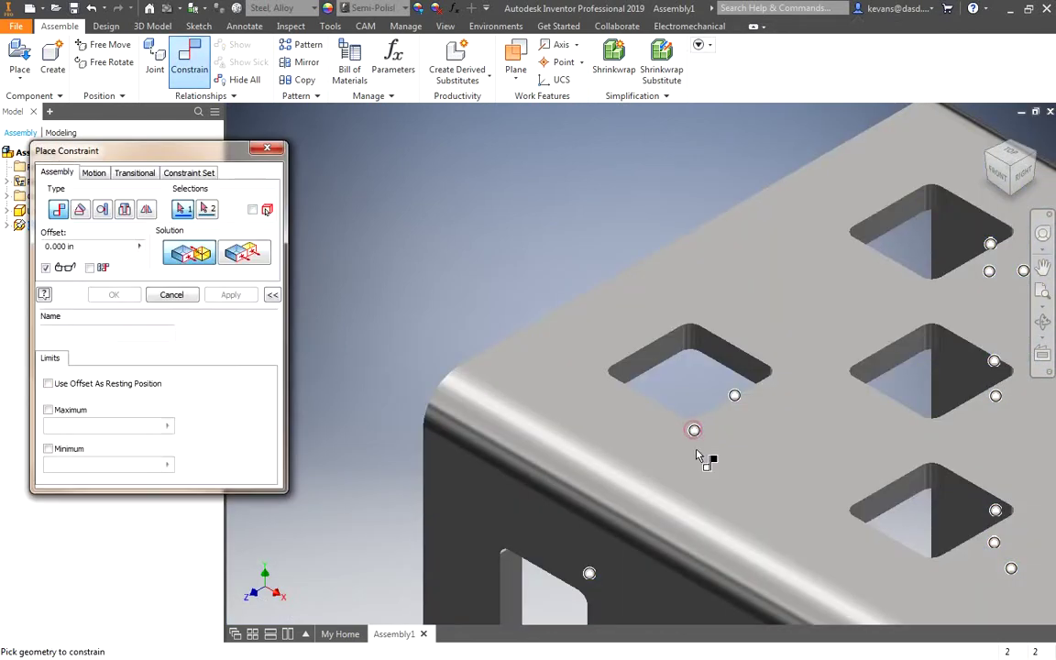
pyautogui.click(272, 151)
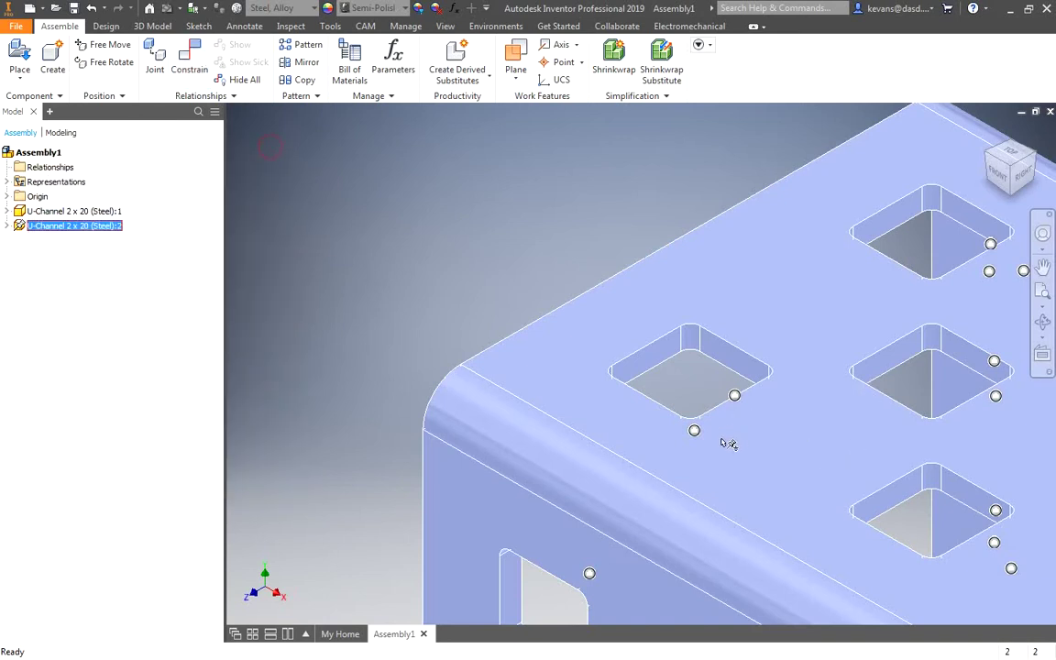
pyautogui.press('c')
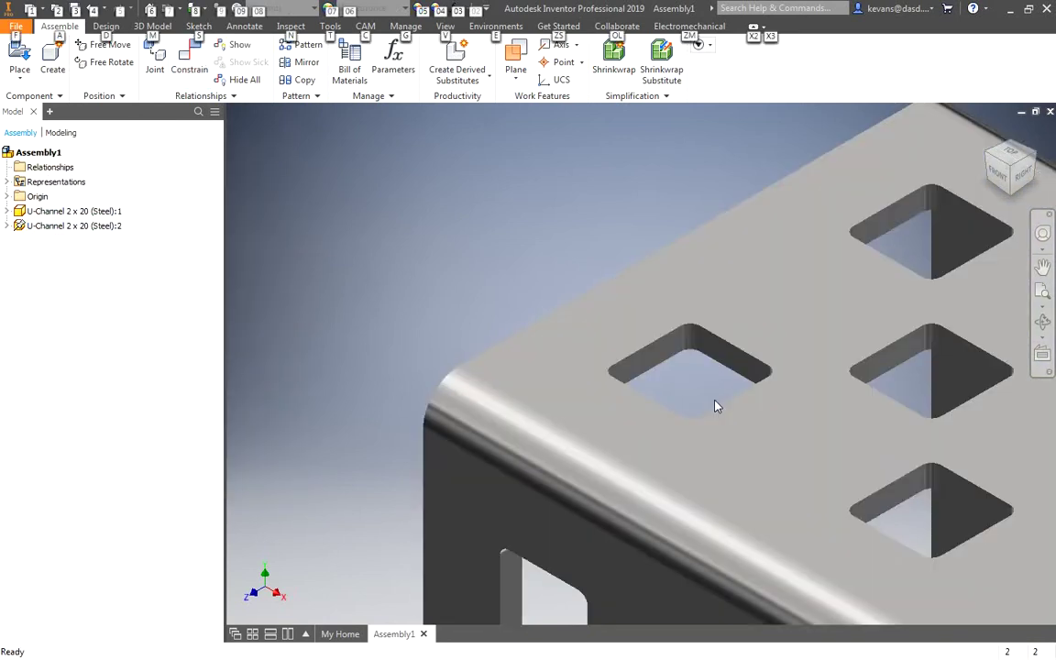
pyautogui.click(782, 345)
pyautogui.press('alt')
pyautogui.press('c')
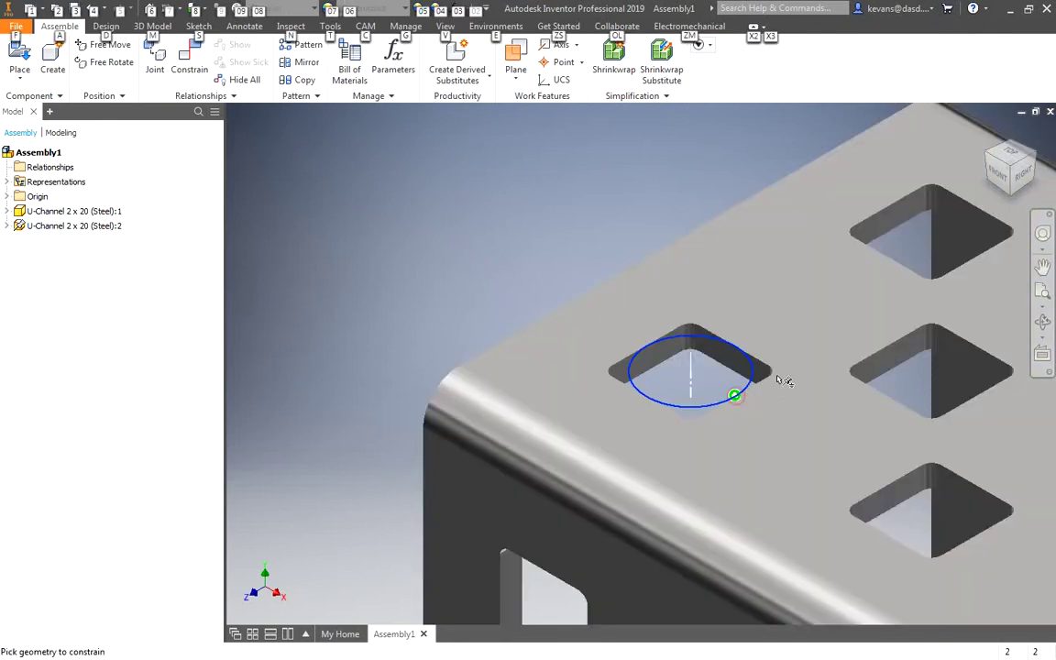
pyautogui.press('Escape')
pyautogui.scroll(10, 384, 264)
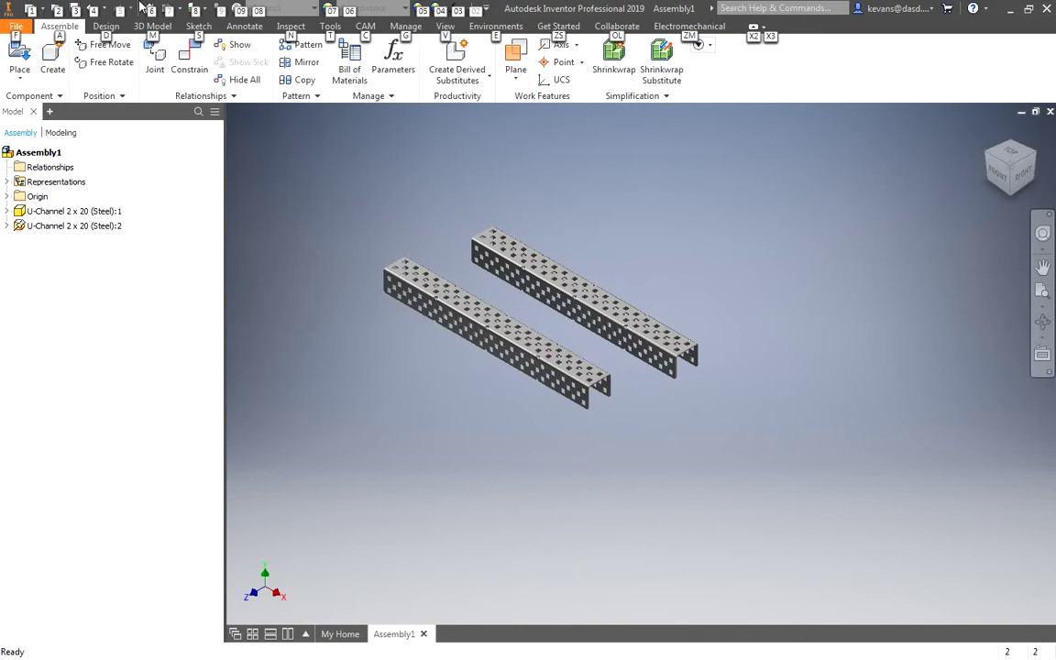
# Place a single Chasis - Cross Bar 276-6009 part next to the U-channels.
pyautogui.click(19, 57)
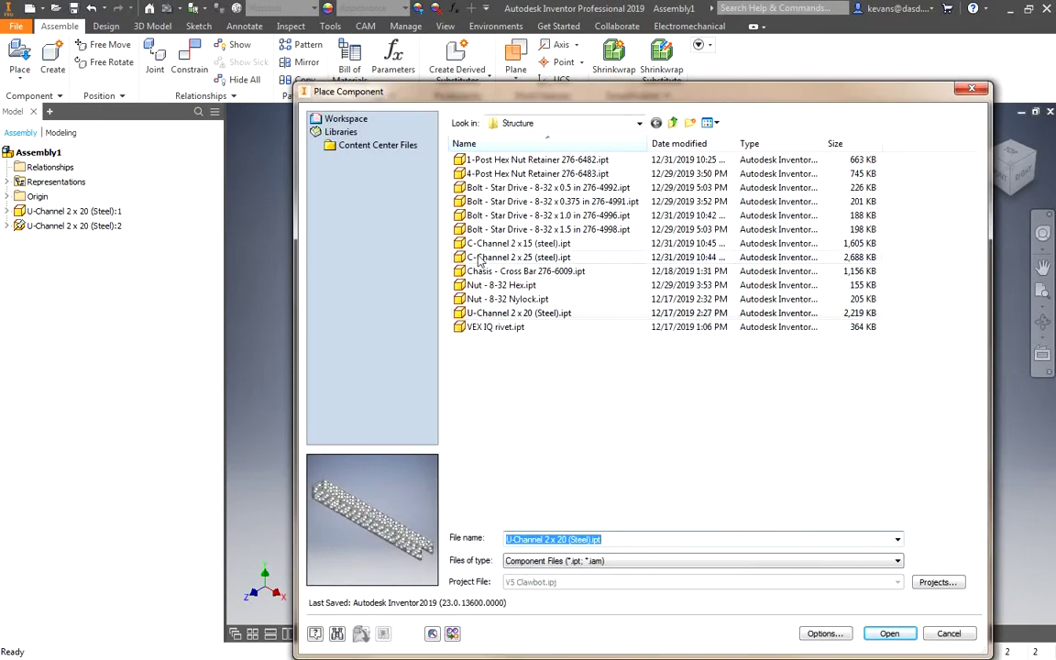
pyautogui.doubleClick(498, 273)
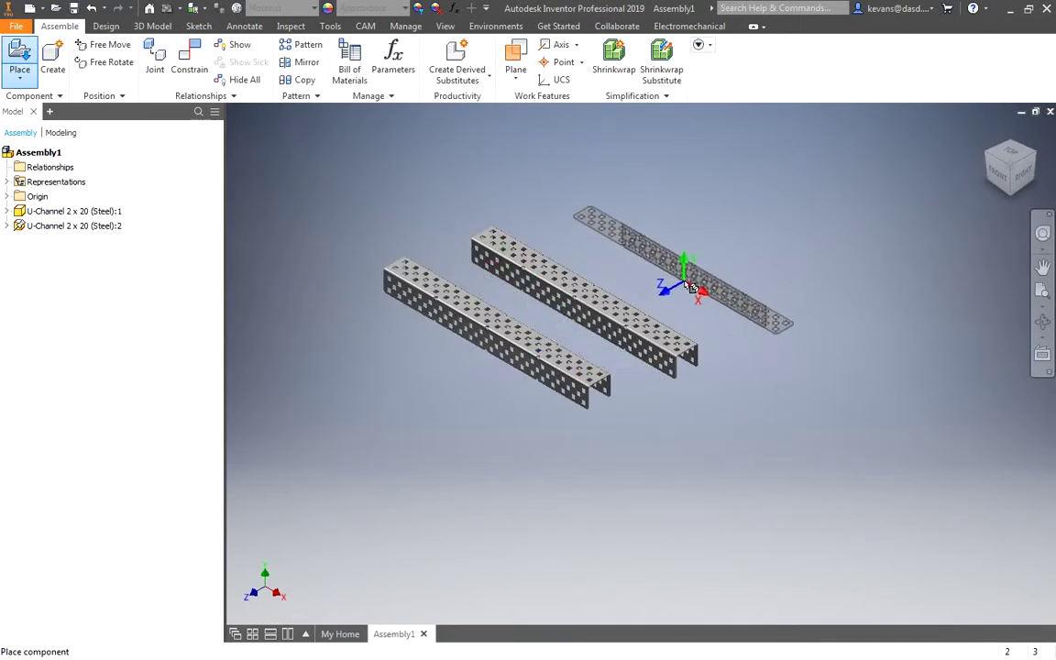
pyautogui.click(694, 288)
pyautogui.rightClick(690, 286)
pyautogui.click(743, 281)
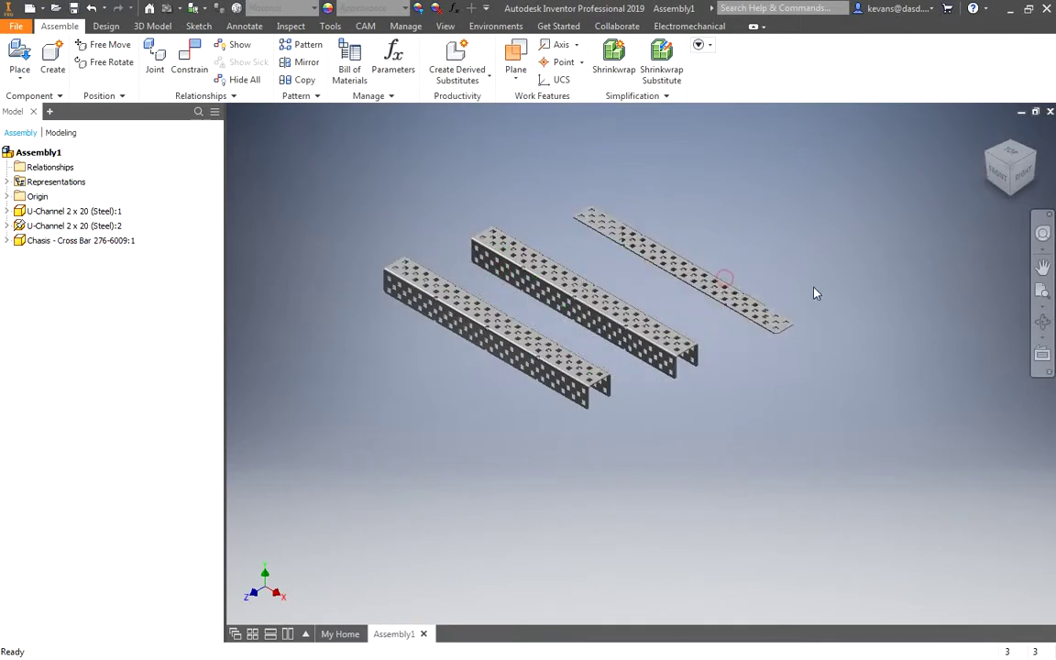
pyautogui.scroll(-2, 816, 294)
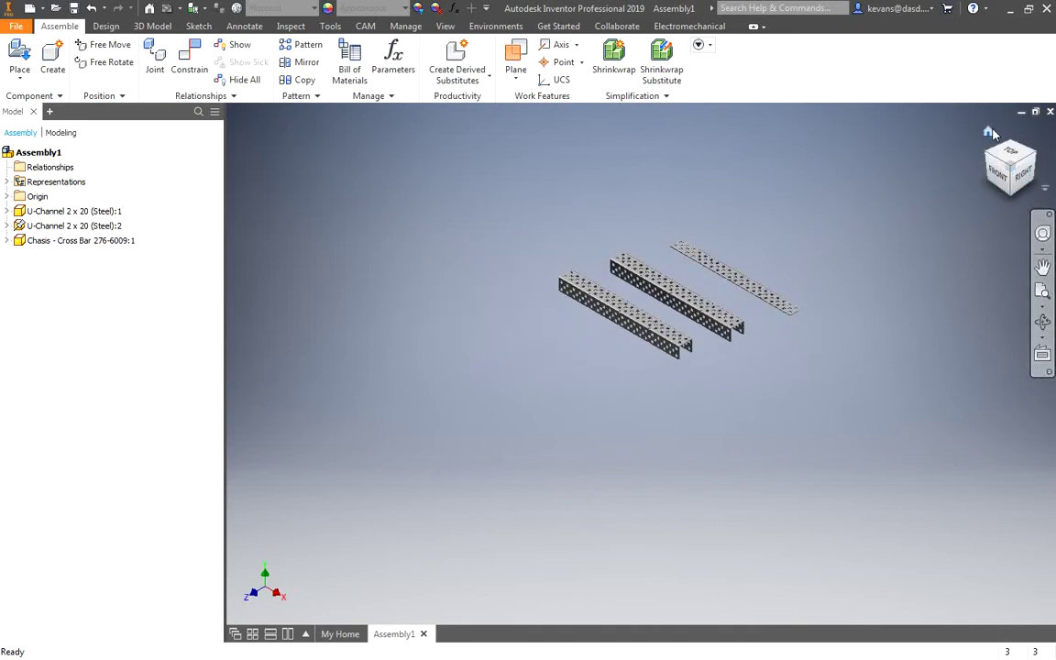
pyautogui.click(990, 132)
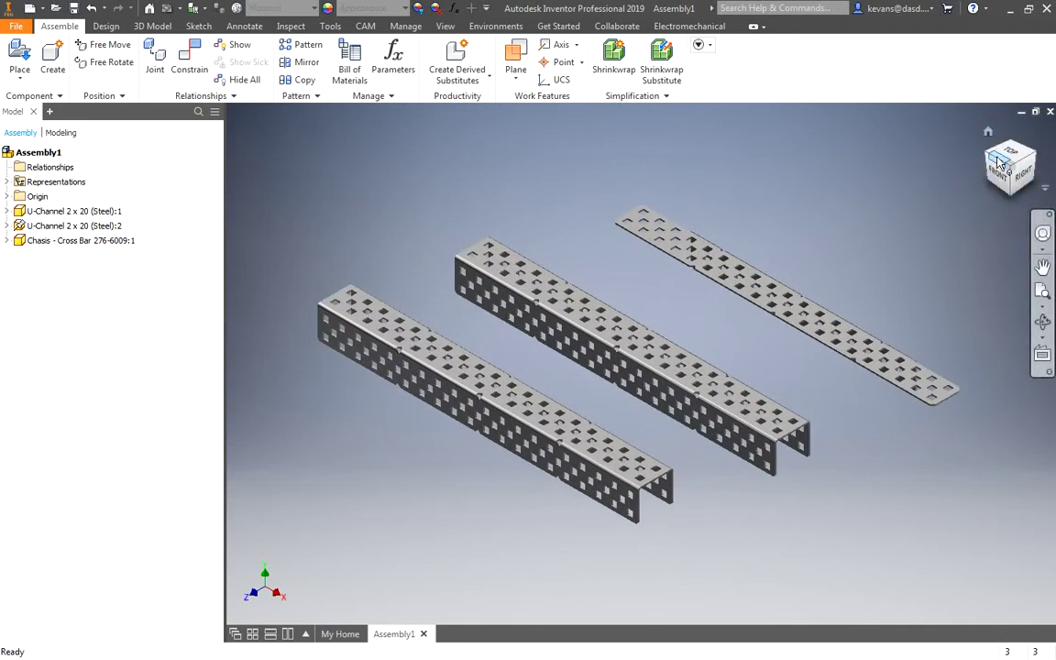
pyautogui.keyDown('shift'); pyautogui.moveTo(1000, 179); pyautogui.dragTo(987, 196, button='middle'); pyautogui.keyUp('shift')
pyautogui.click(1020, 175)
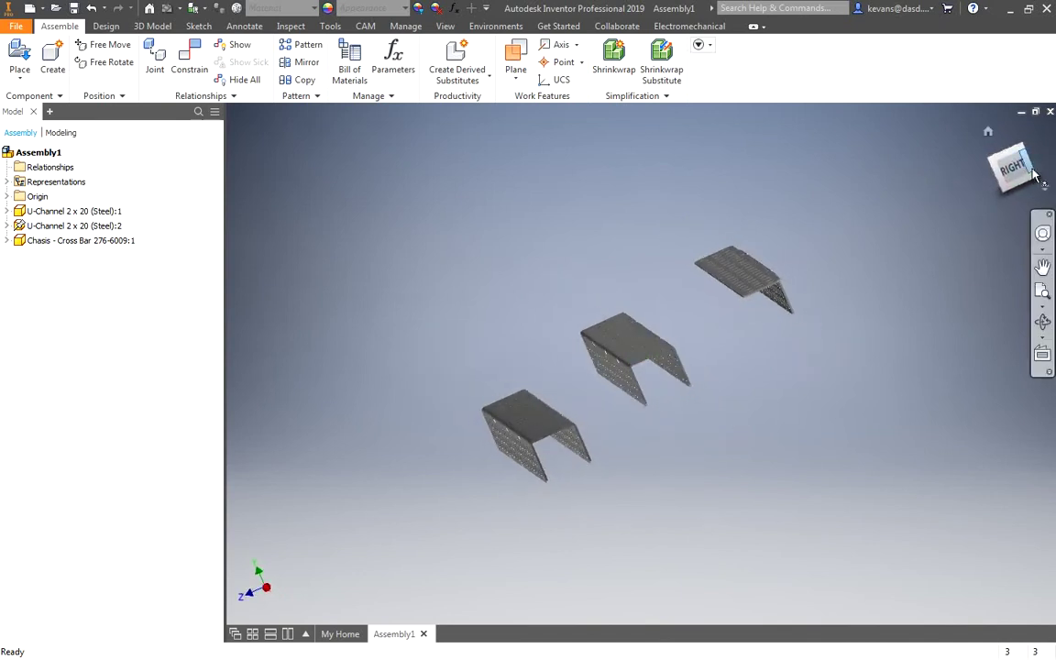
pyautogui.keyDown('shift'); pyautogui.moveTo(1024, 170); pyautogui.dragTo(969, 198, button='middle'); pyautogui.keyUp('shift')
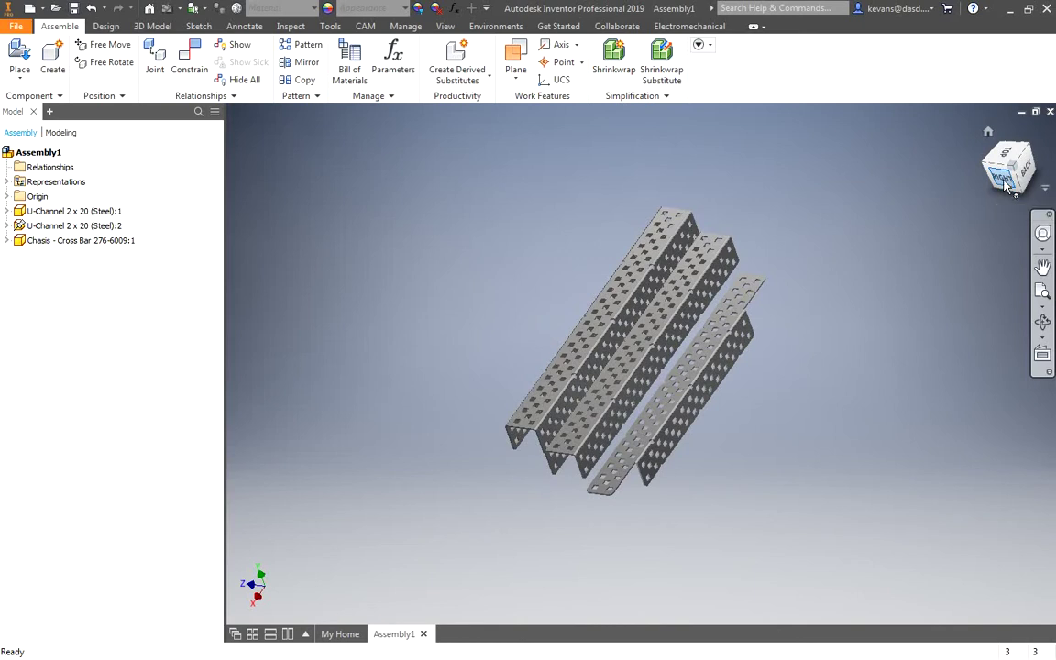
pyautogui.click(1006, 184)
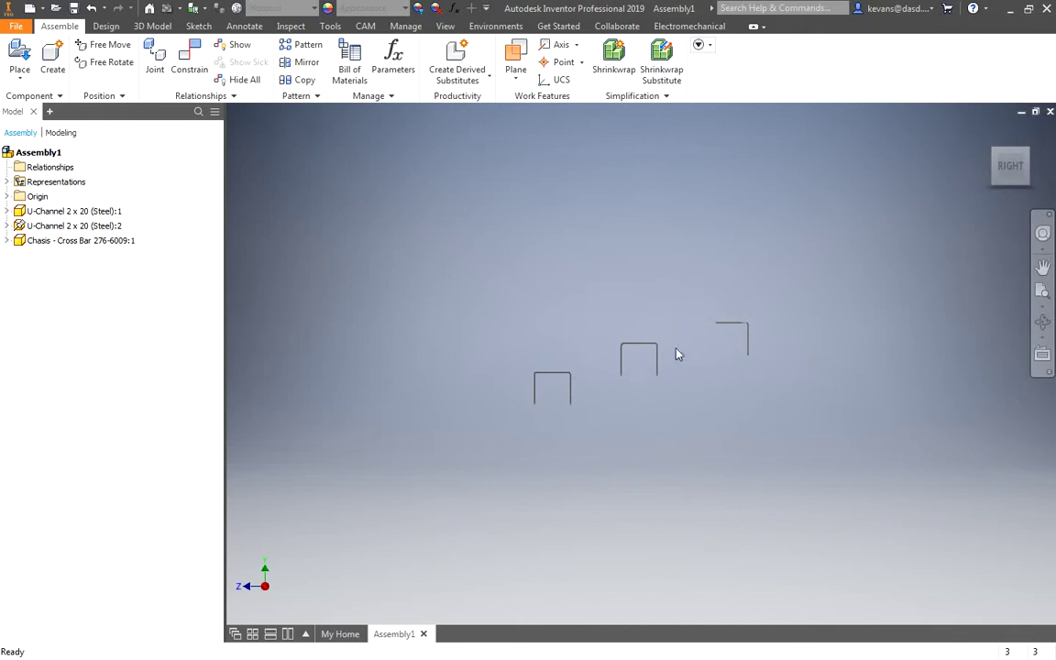
pyautogui.click(1028, 155)
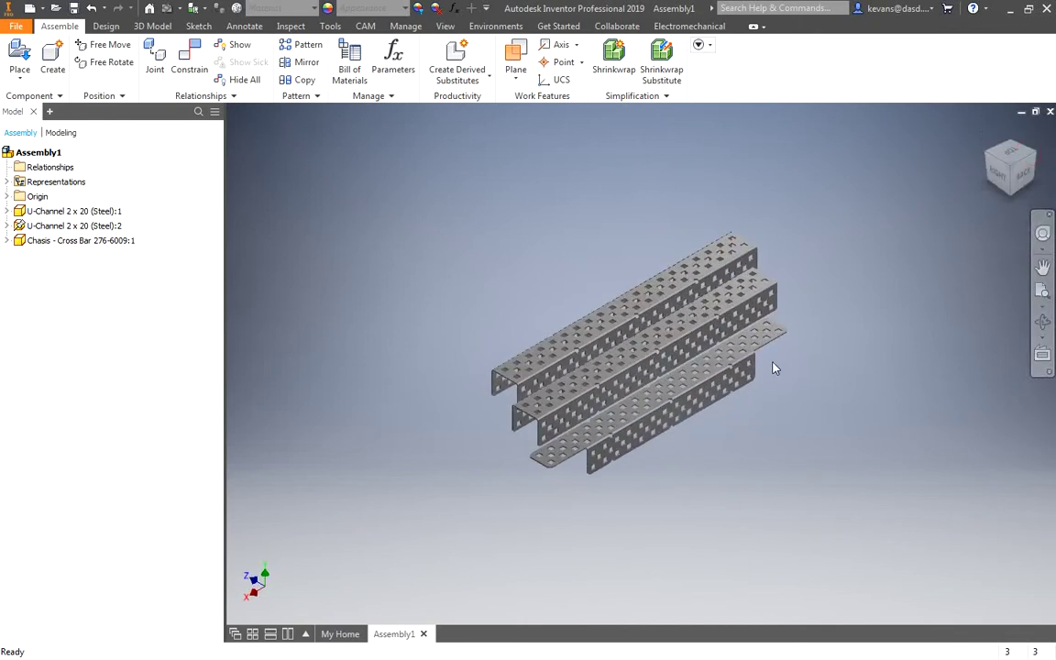
pyautogui.click(1023, 172)
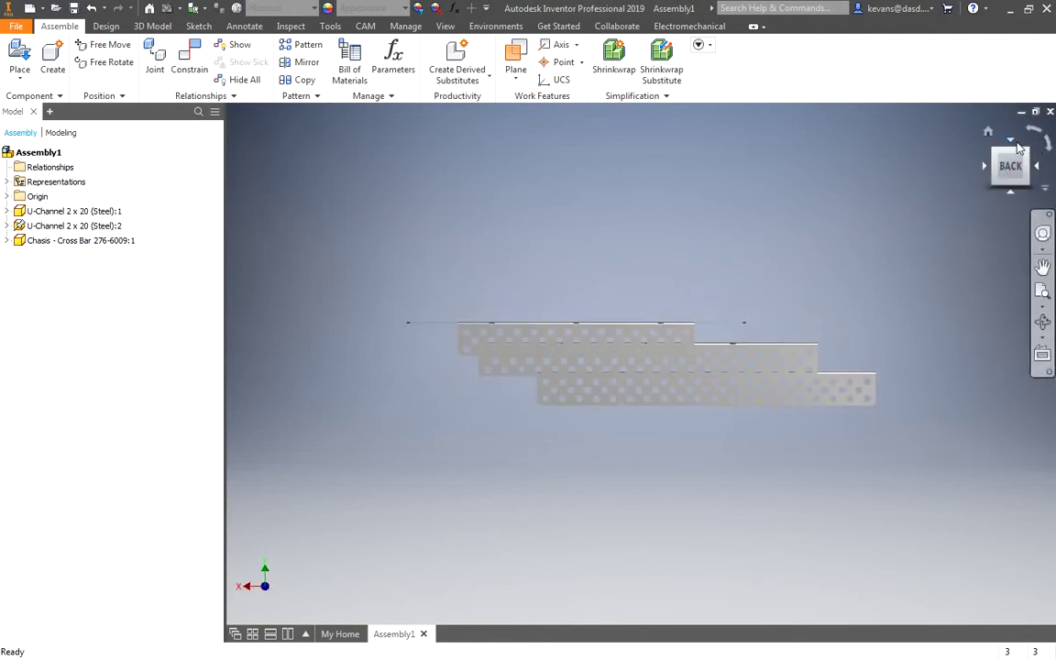
pyautogui.click(989, 131)
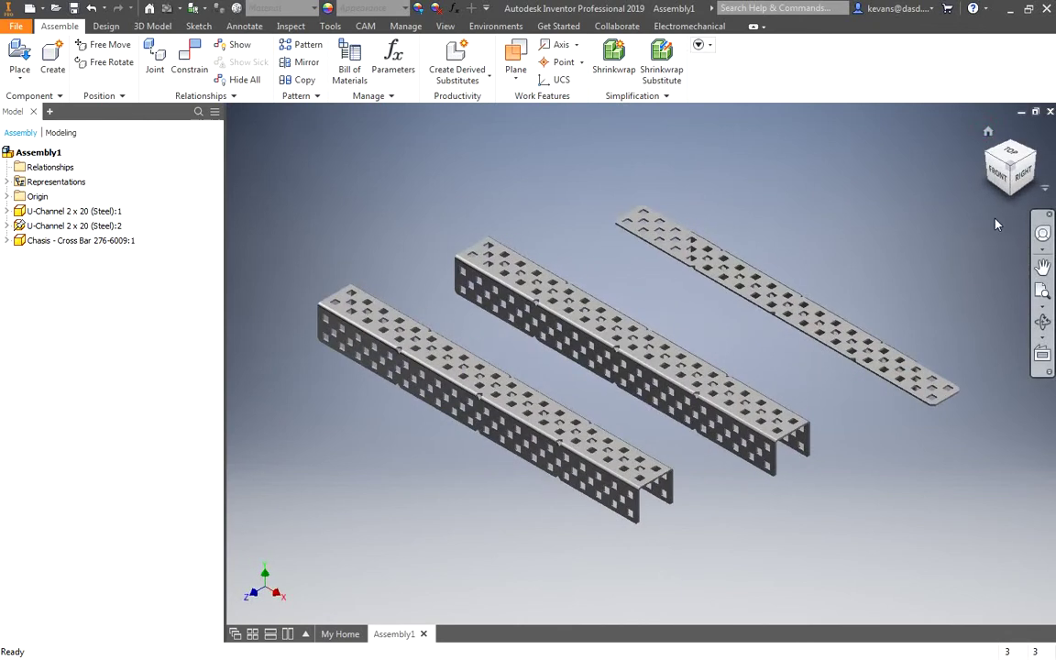
# Set the right-back corner view as the home view, fitted to the model.
pyautogui.click(1036, 158)
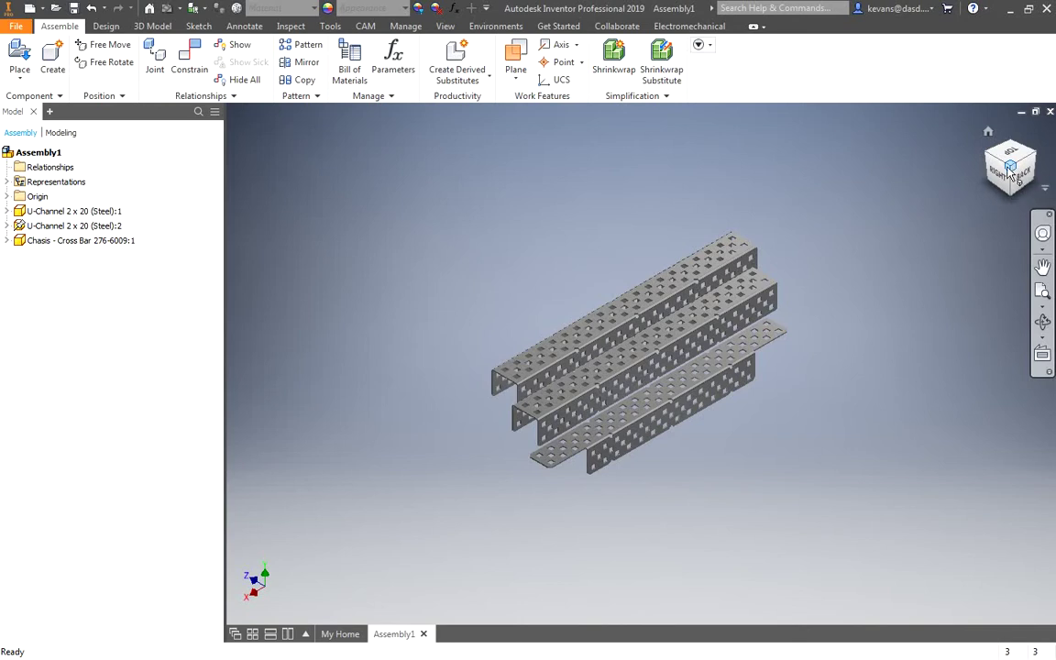
pyautogui.rightClick(1014, 171)
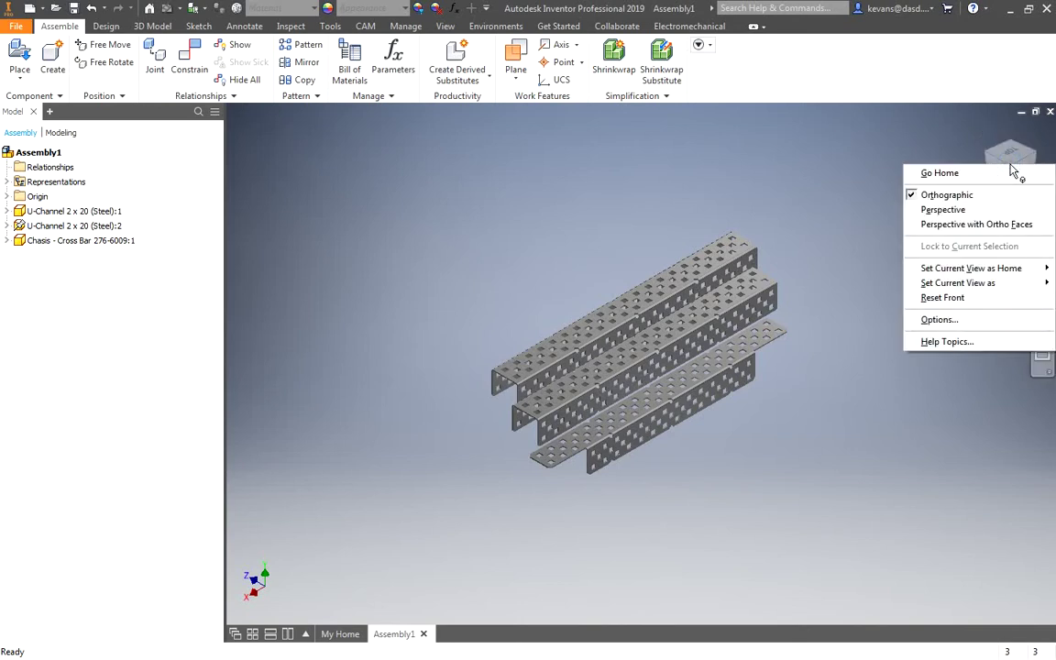
pyautogui.moveTo(952, 270)
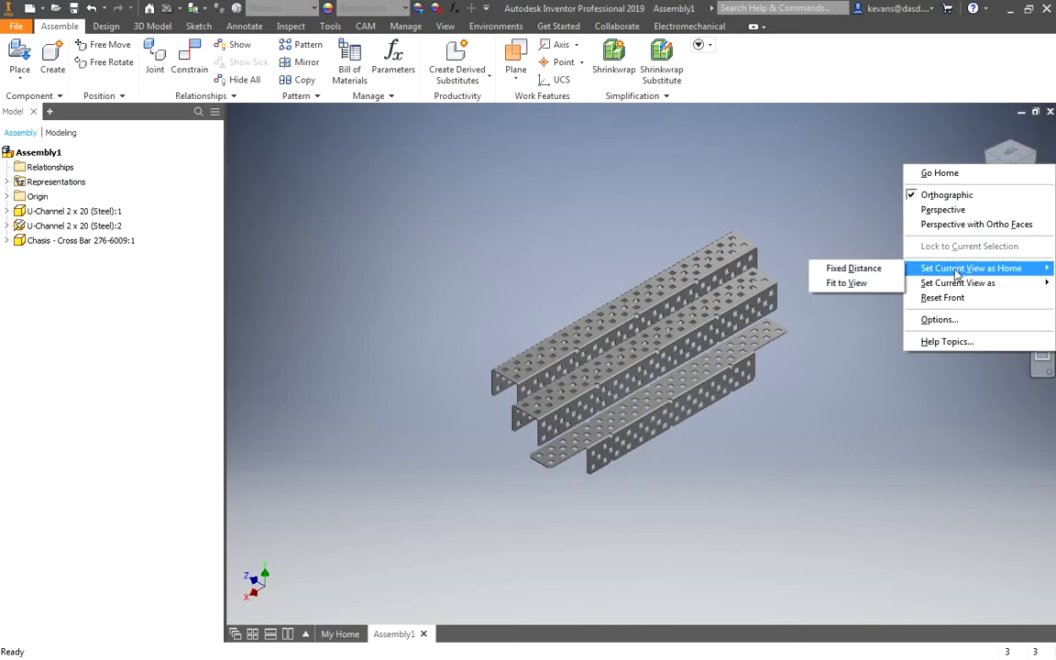
pyautogui.click(873, 285)
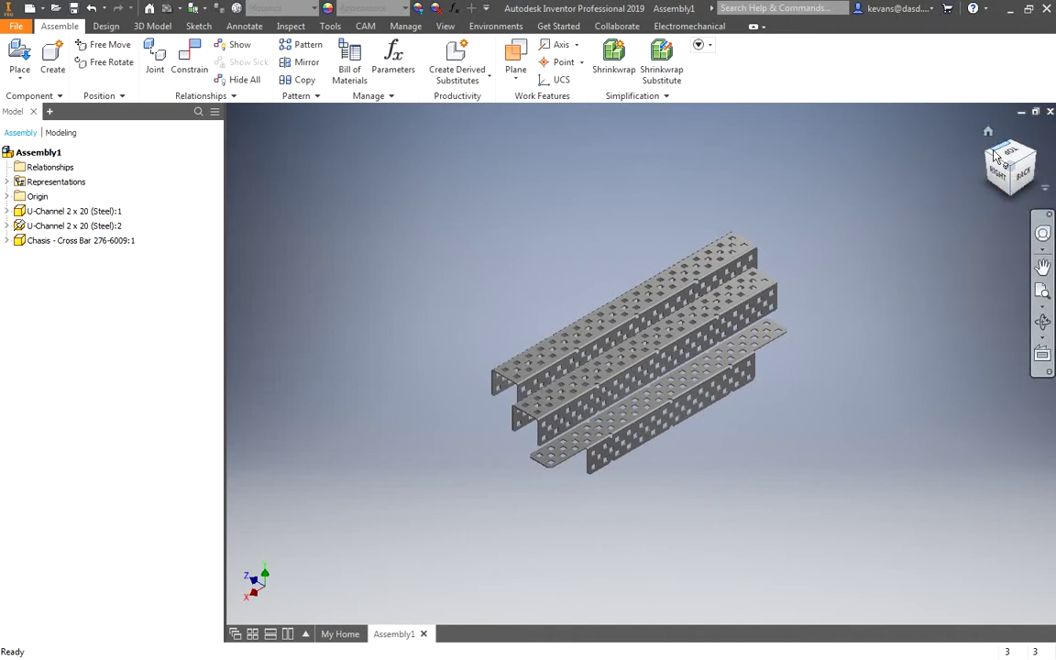
# Orbit and zoom the model, cancel an accidental Place Component, and return to home view.
pyautogui.moveTo(1009, 164); pyautogui.dragTo(1028, 214)
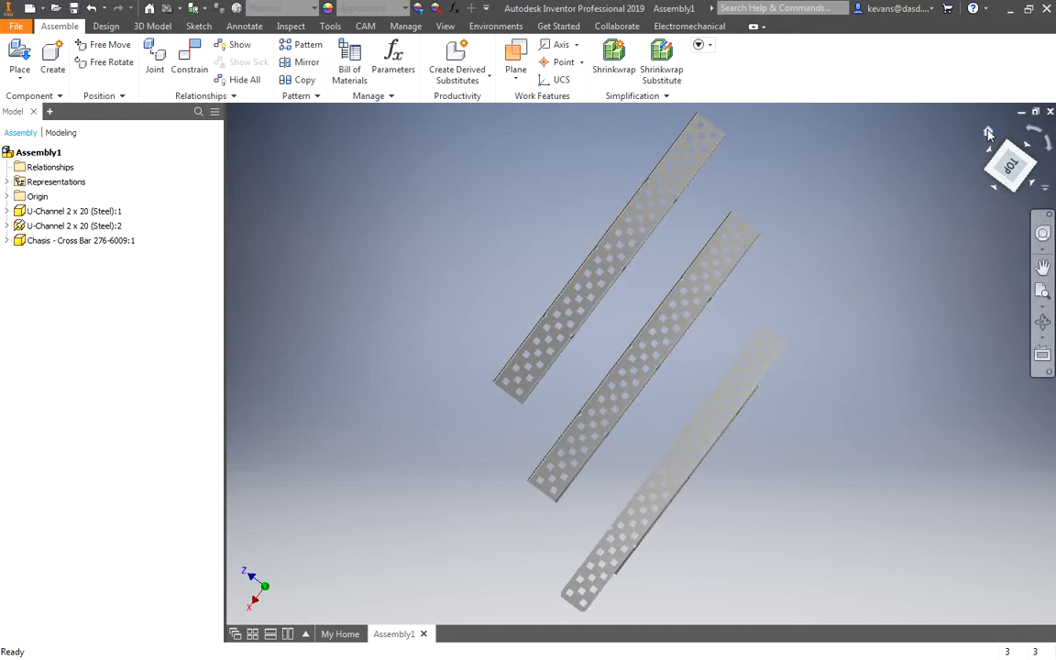
pyautogui.click(988, 134)
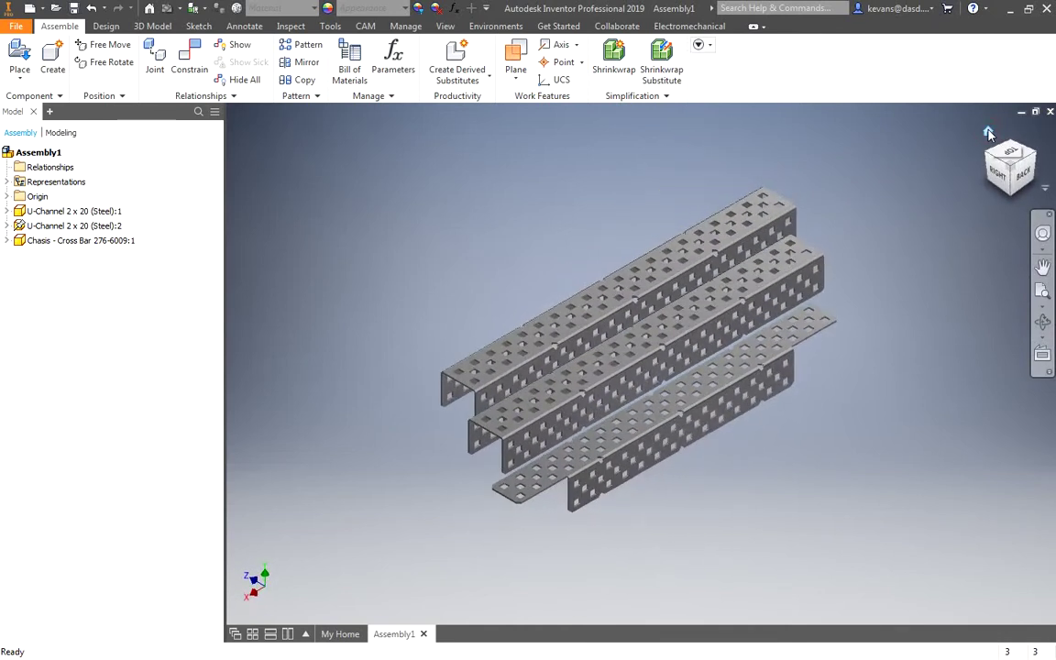
pyautogui.scroll(8, 945, 311)
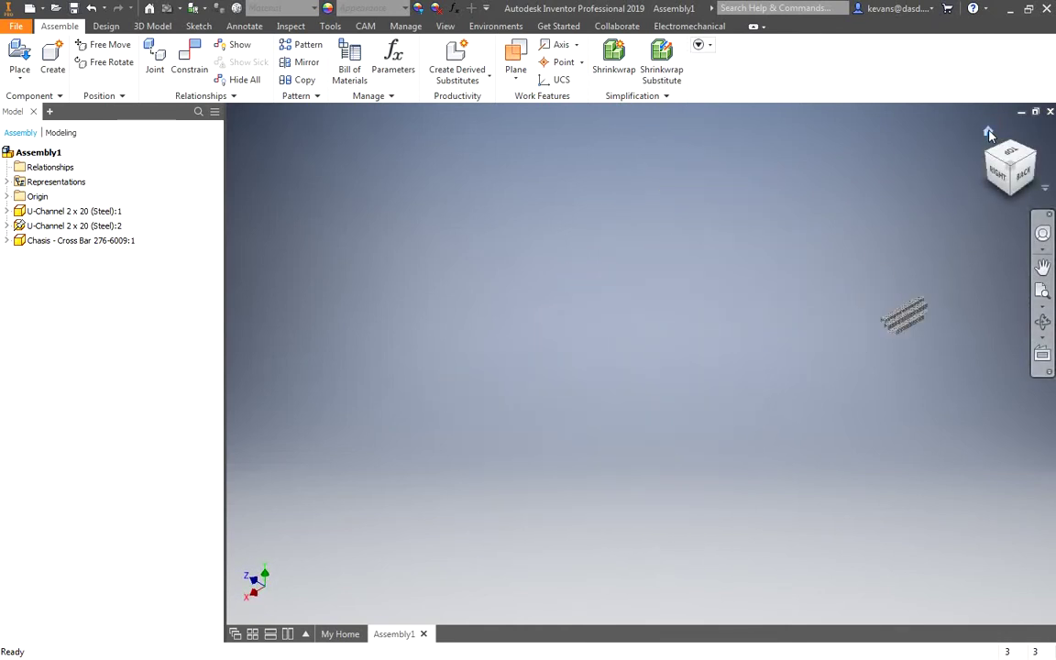
pyautogui.click(988, 134)
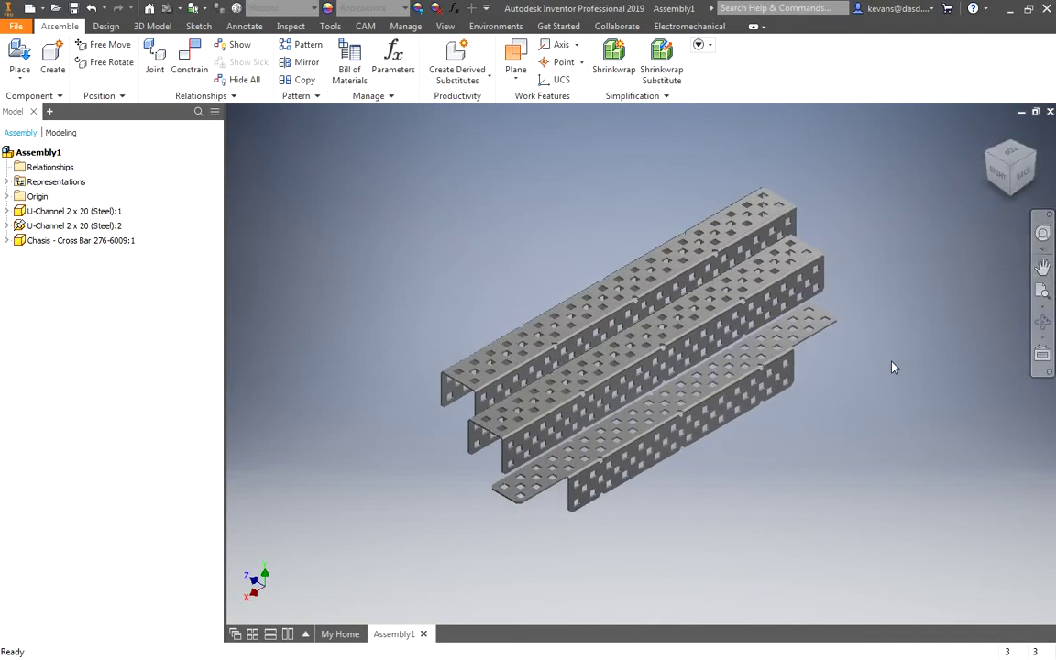
pyautogui.scroll(-10, 891, 365)
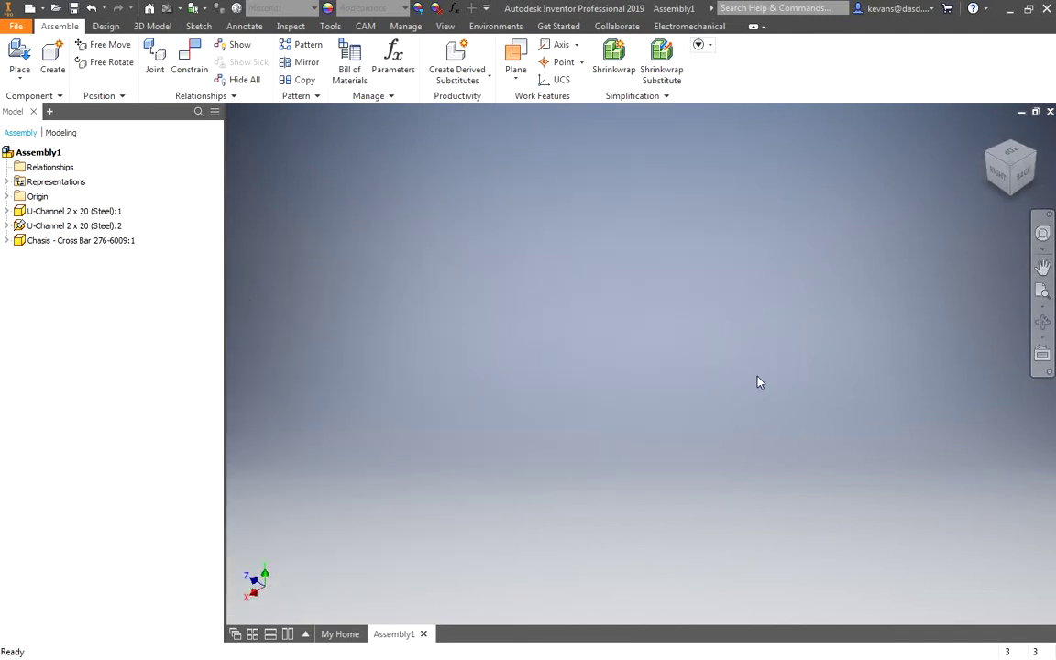
pyautogui.moveTo(759, 376)
pyautogui.mouseDown(button='right')
pyautogui.moveTo(867, 331)
pyautogui.moveTo(747, 342)
pyautogui.mouseUp(button='right')
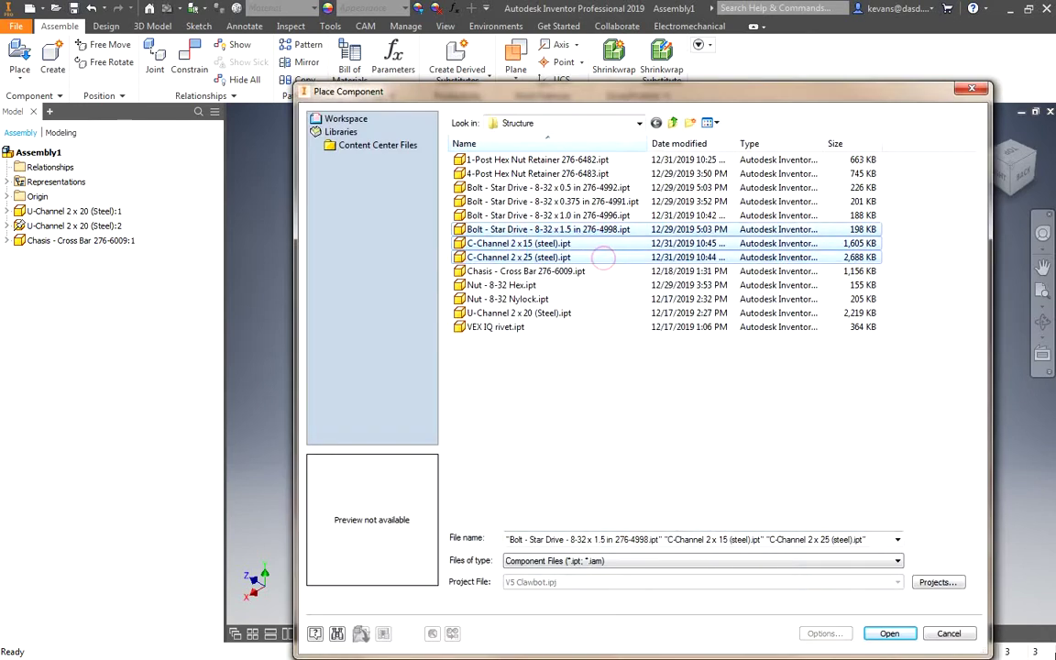
pyautogui.click(949, 633)
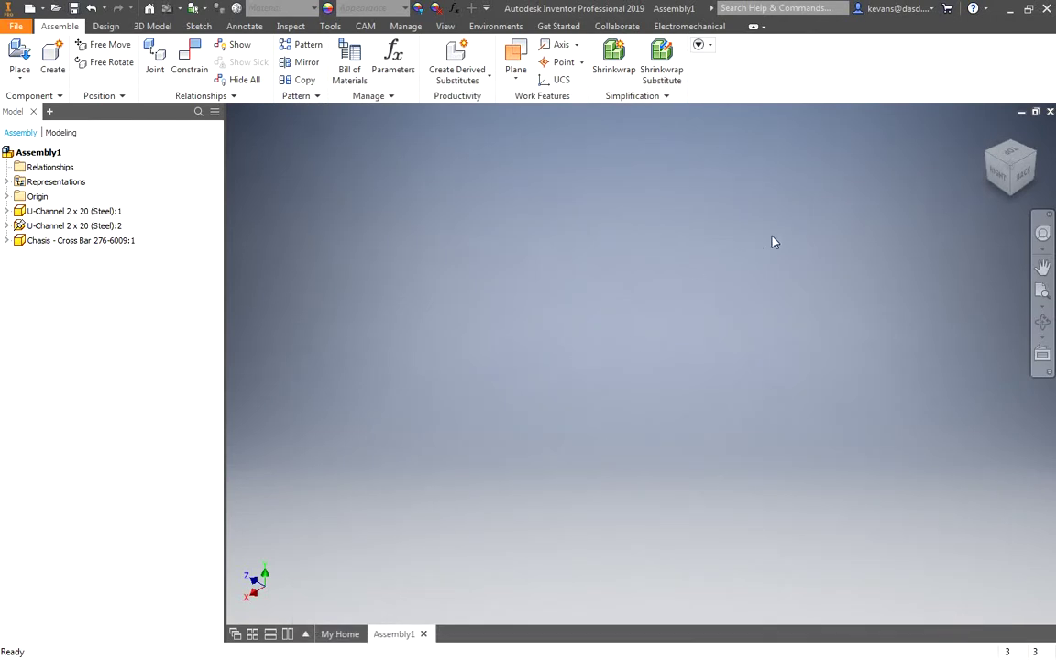
pyautogui.click(988, 134)
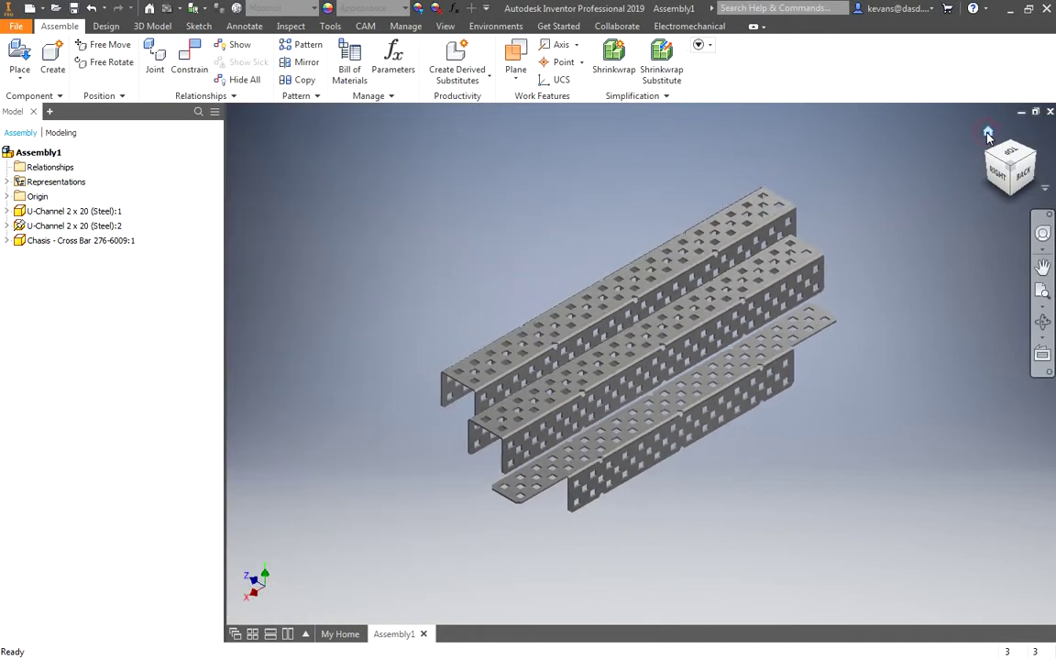
# Define the channels' end-on right view as the Front view, then return to the isometric home.
pyautogui.click(1000, 177)
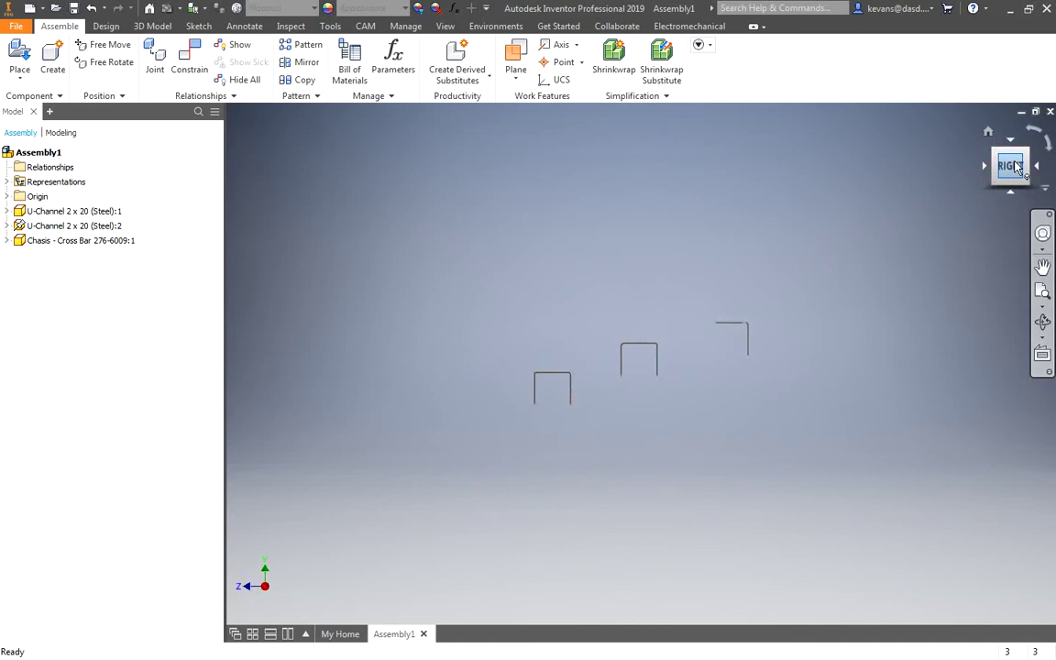
pyautogui.rightClick(1014, 167)
pyautogui.moveTo(1016, 287)
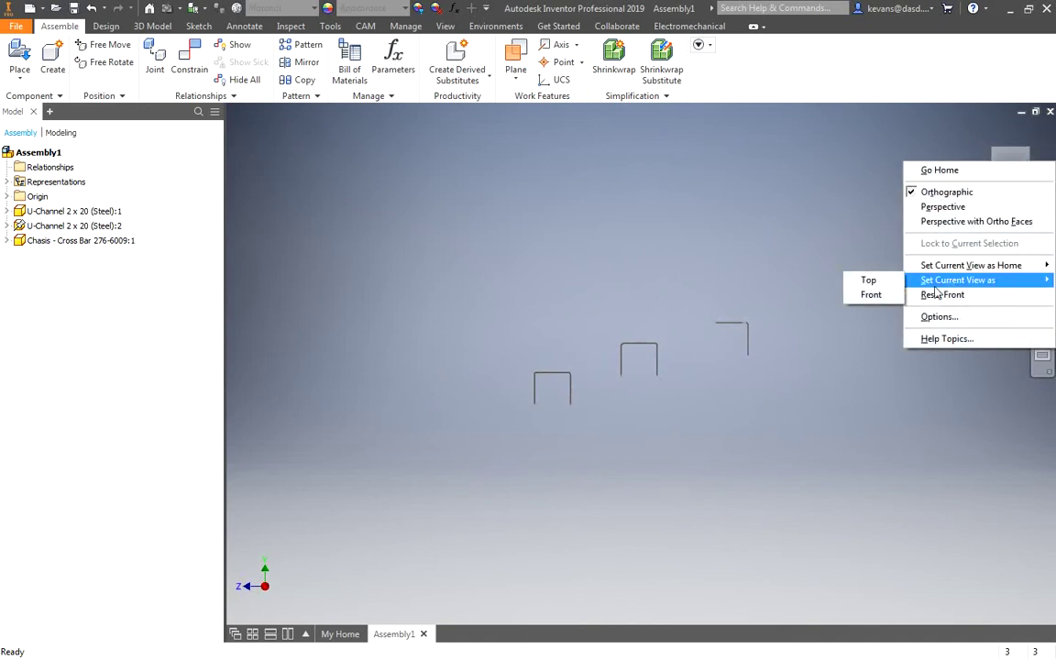
pyautogui.click(870, 294)
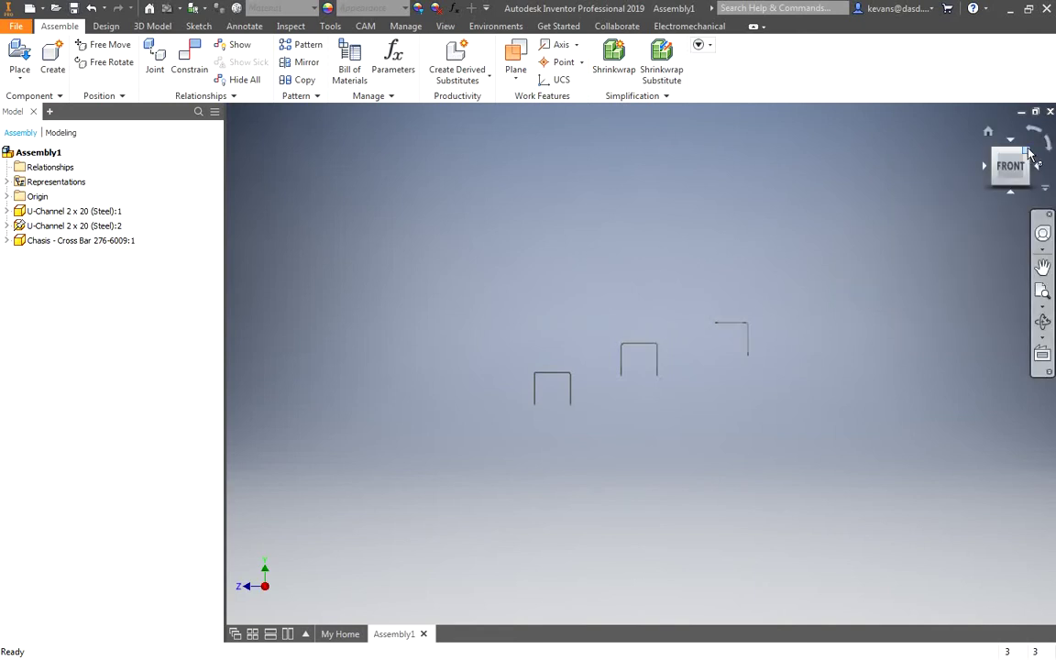
pyautogui.press('F6')
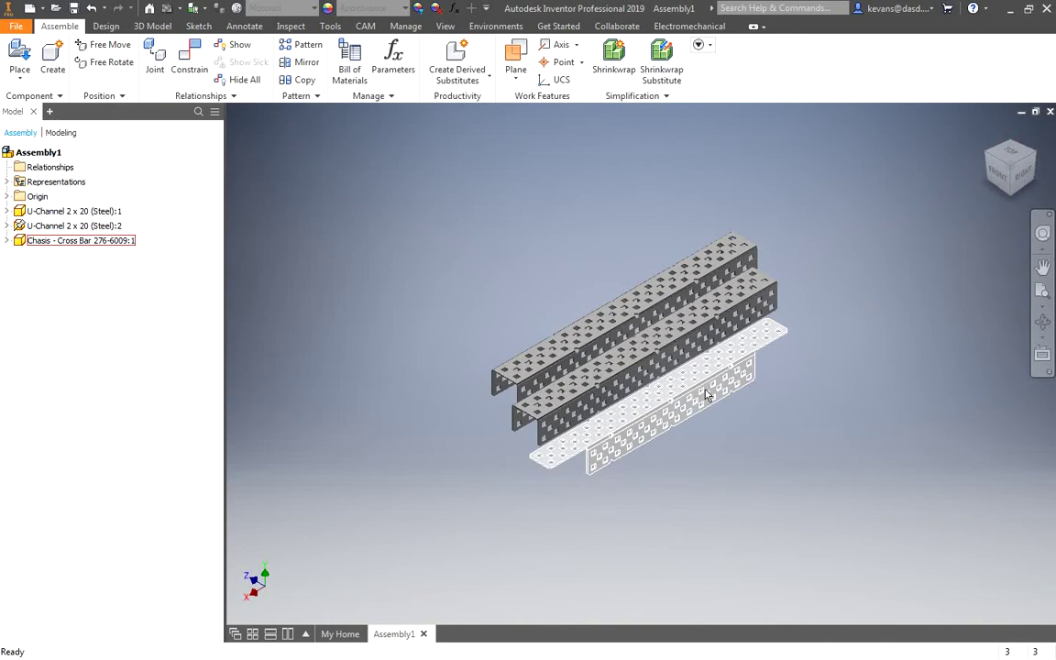
# Check the build instructions PDF, then drag the cross bar and a U-channel apart, undoing one move.
pyautogui.hotkey('alt', 'Tab')
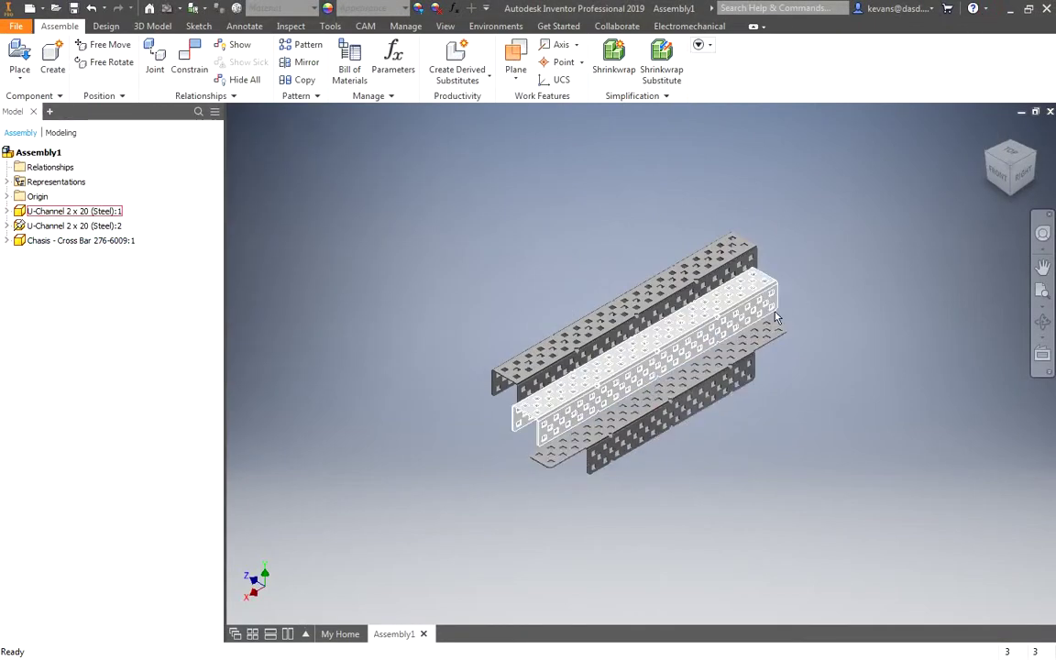
pyautogui.moveTo(729, 344); pyautogui.dragTo(619, 276)
pyautogui.click(672, 321)
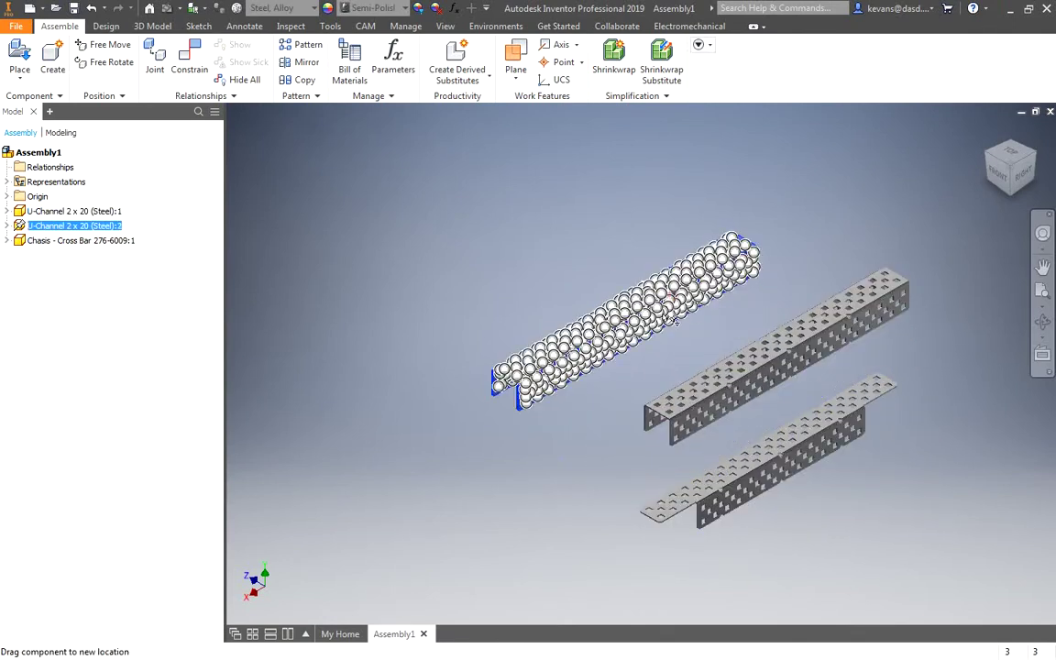
pyautogui.click(739, 333)
pyautogui.moveTo(807, 449); pyautogui.dragTo(812, 352)
pyautogui.hotkey('ctrl', 'z')
pyautogui.hotkey('ctrl', 'z')
pyautogui.scroll(5, 658, 289)
pyautogui.scroll(-5, 767, 424)
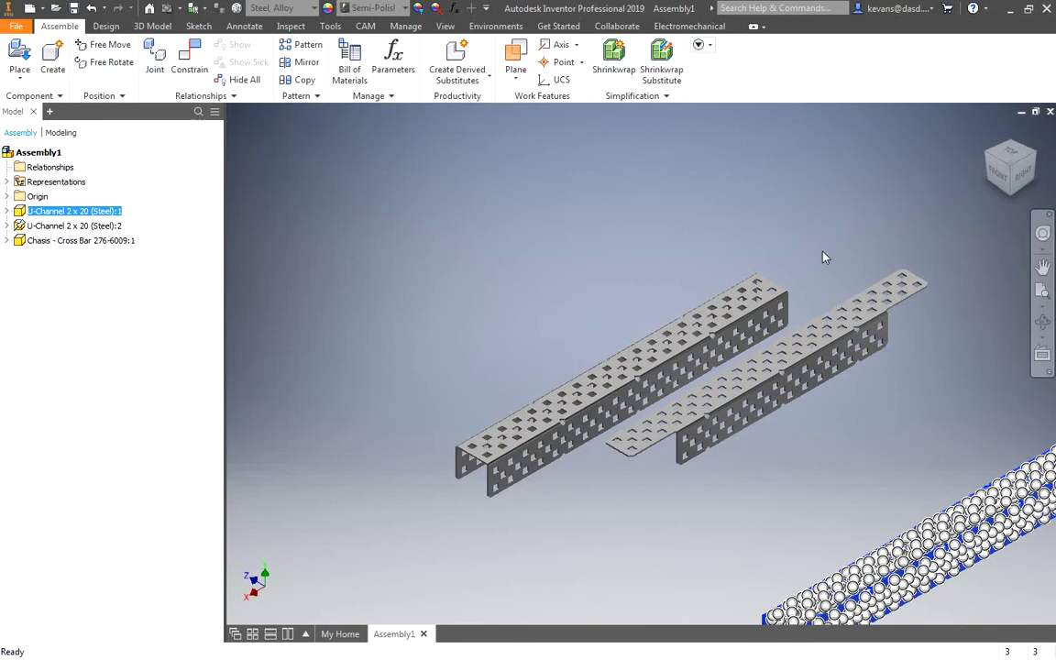
# Free-rotate the cross bar crosswise to the U-channels and drag it clear of them.
pyautogui.click(122, 66)
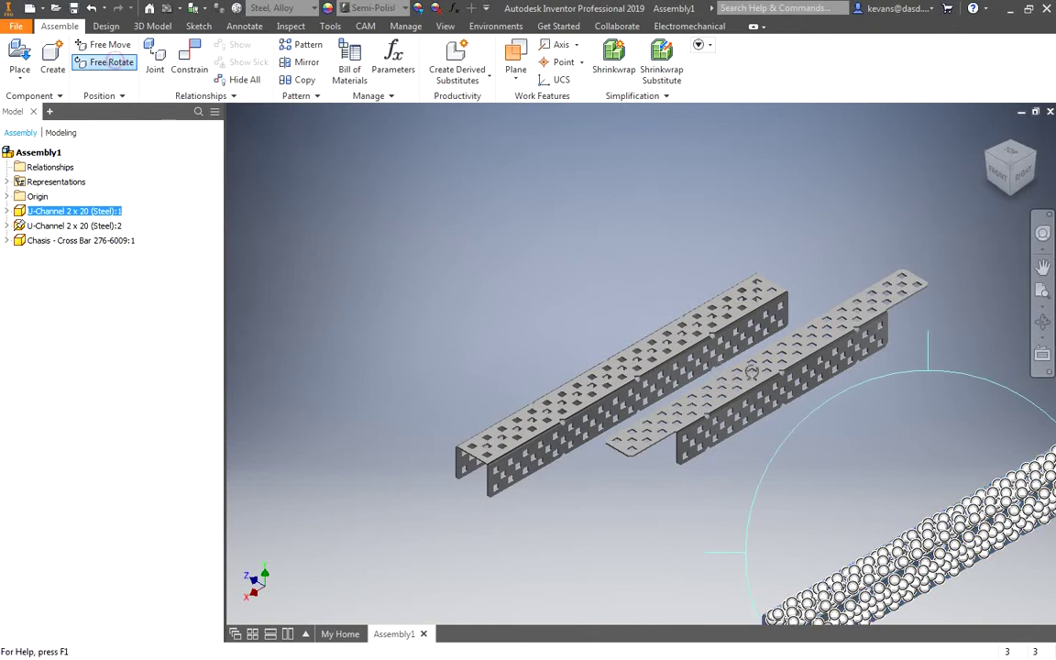
pyautogui.click(764, 376)
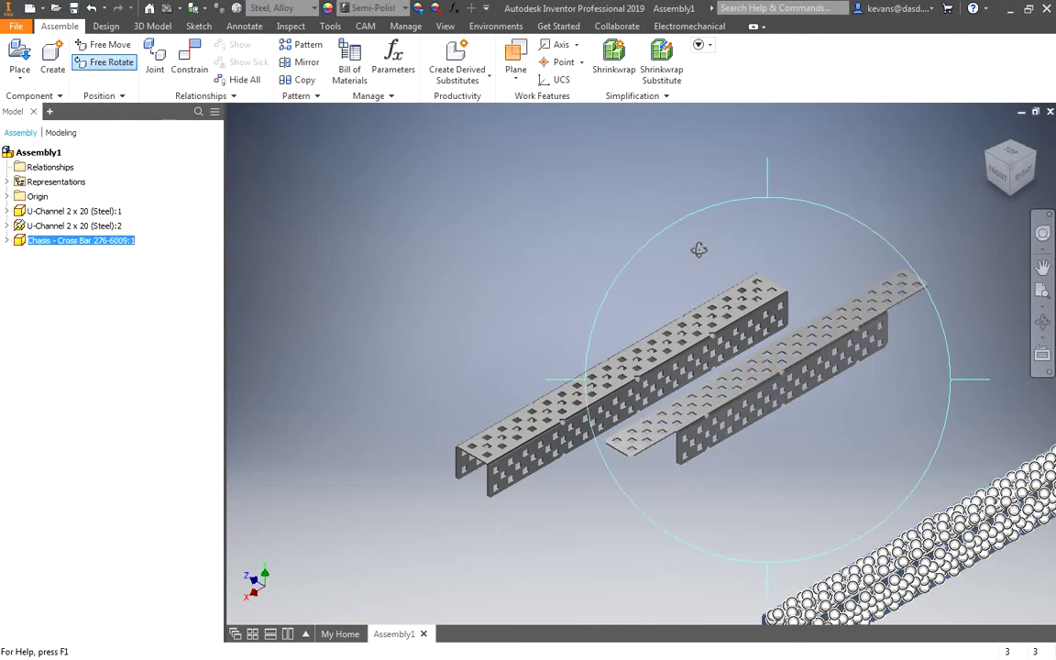
pyautogui.moveTo(693, 255); pyautogui.dragTo(777, 243)
pyautogui.moveTo(863, 269); pyautogui.dragTo(864, 268)
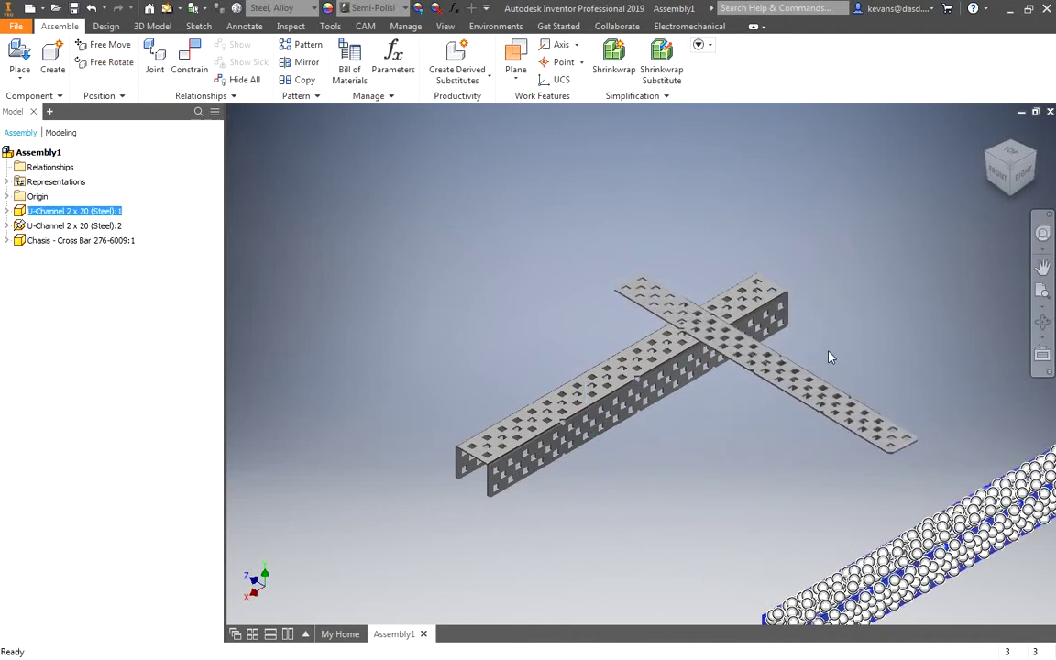
pyautogui.click(1009, 167)
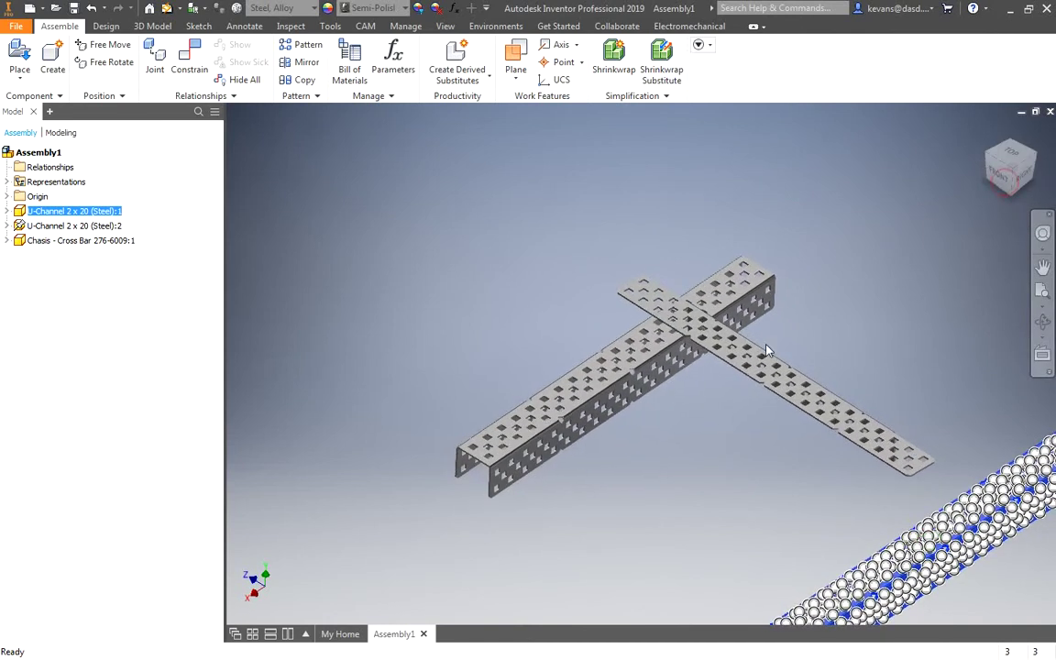
pyautogui.moveTo(768, 351); pyautogui.dragTo(823, 290)
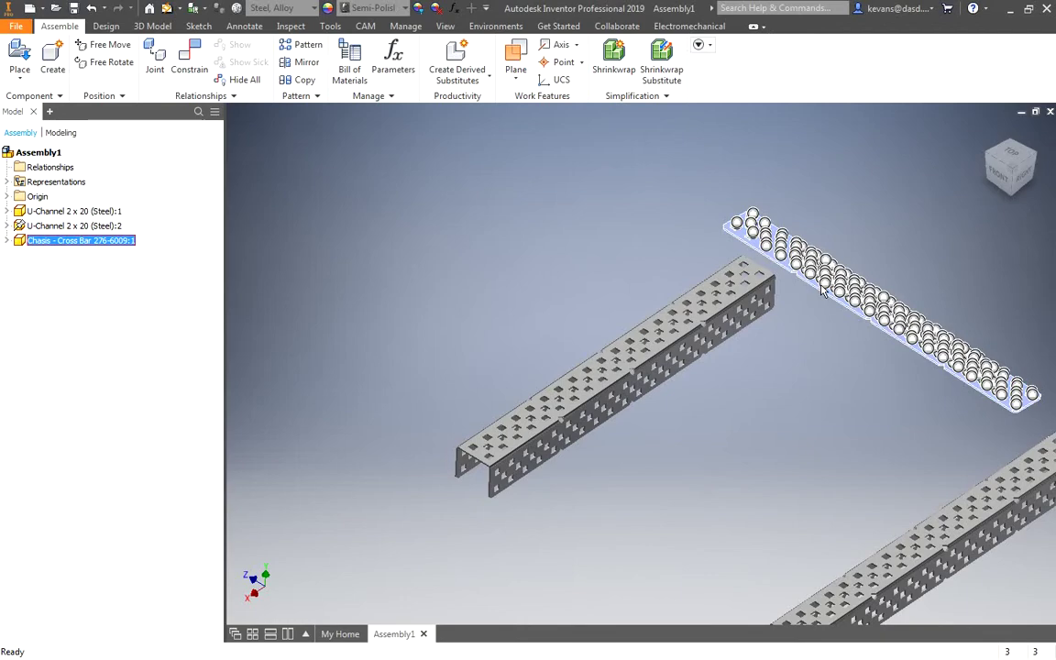
pyautogui.hotkey('alt', 'Tab')
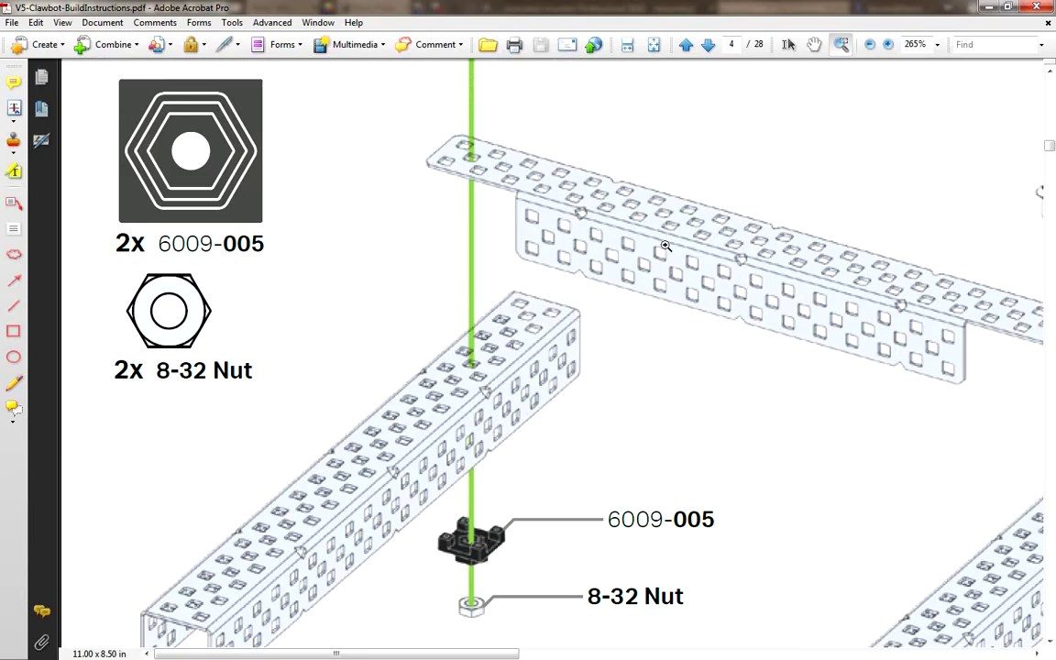
pyautogui.hotkey('alt', 'Tab')
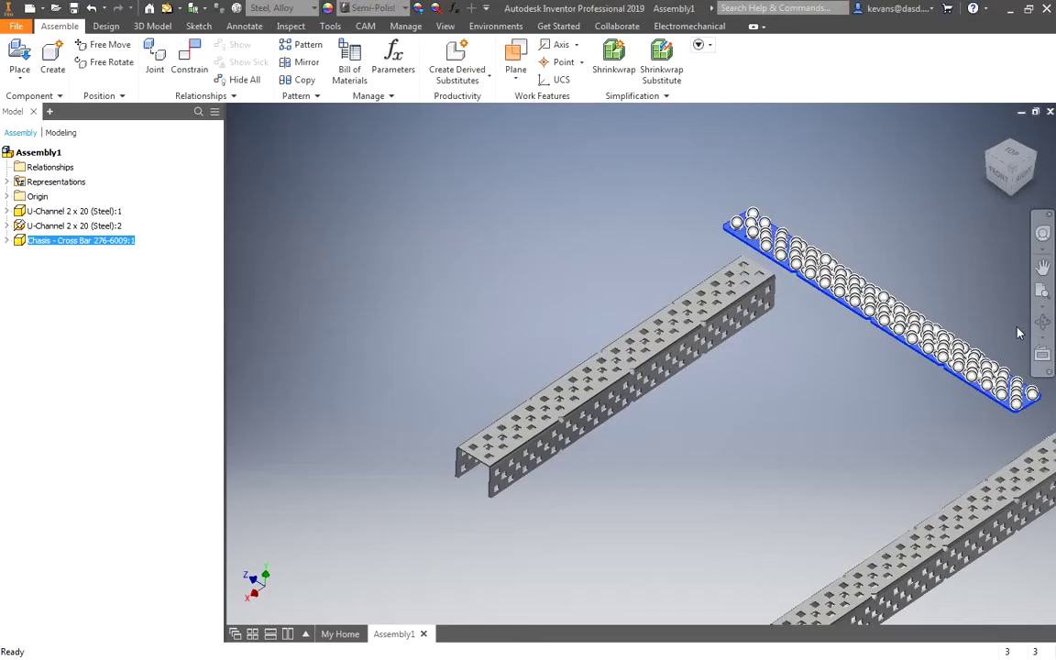
# From the top view, free-rotate the cross bar square and move it between the U-channels.
pyautogui.click(910, 138)
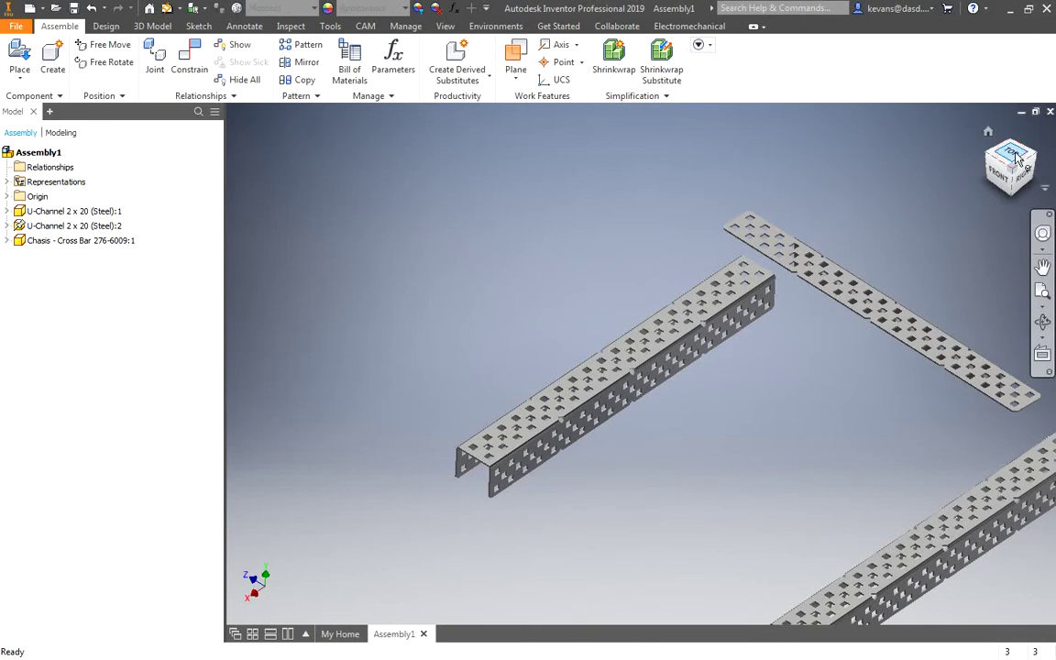
pyautogui.click(1013, 154)
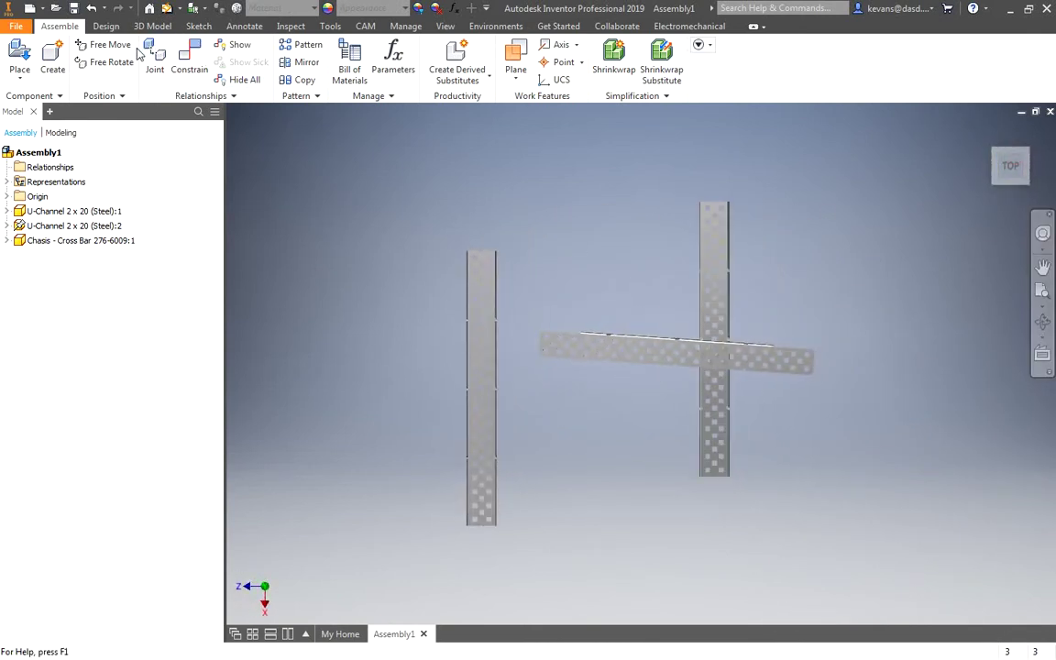
pyautogui.click(109, 61)
pyautogui.click(668, 358)
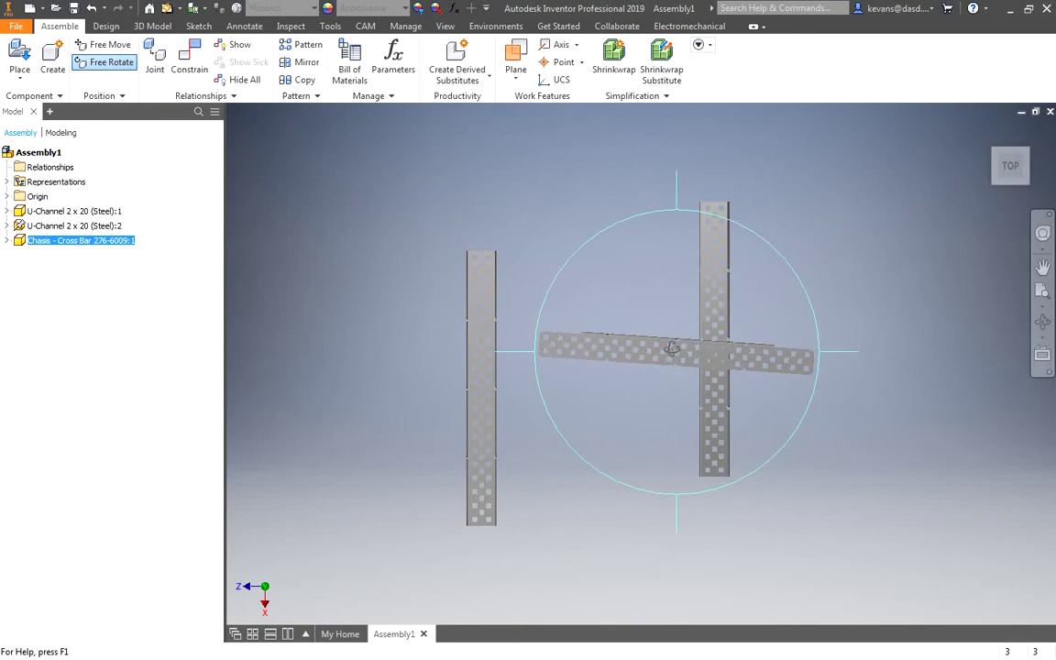
pyautogui.moveTo(800, 250); pyautogui.dragTo(569, 453)
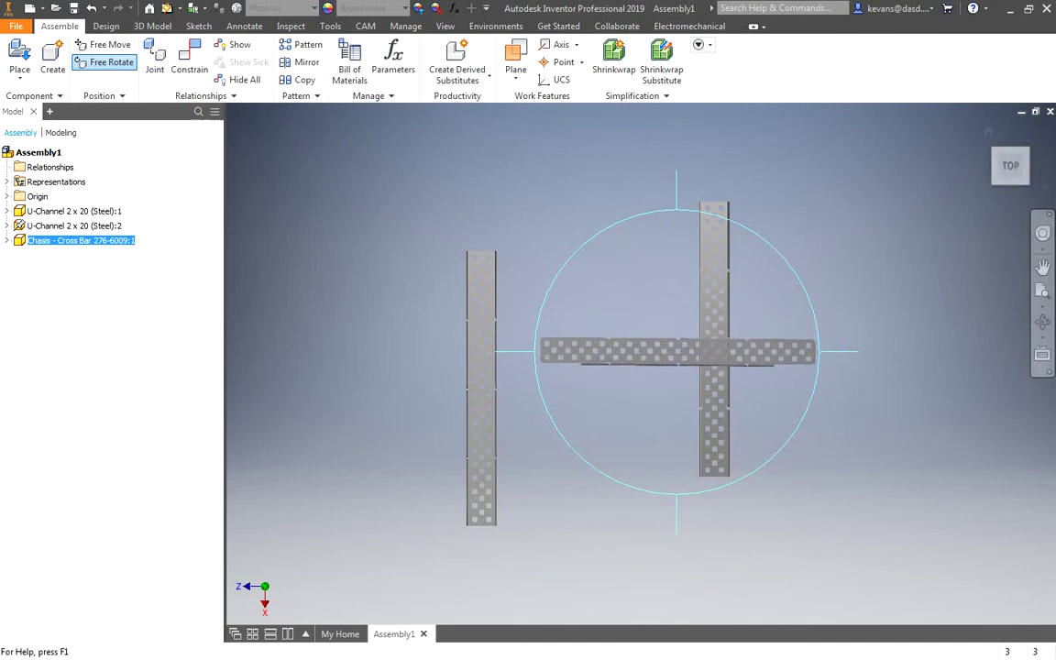
pyautogui.click(979, 129)
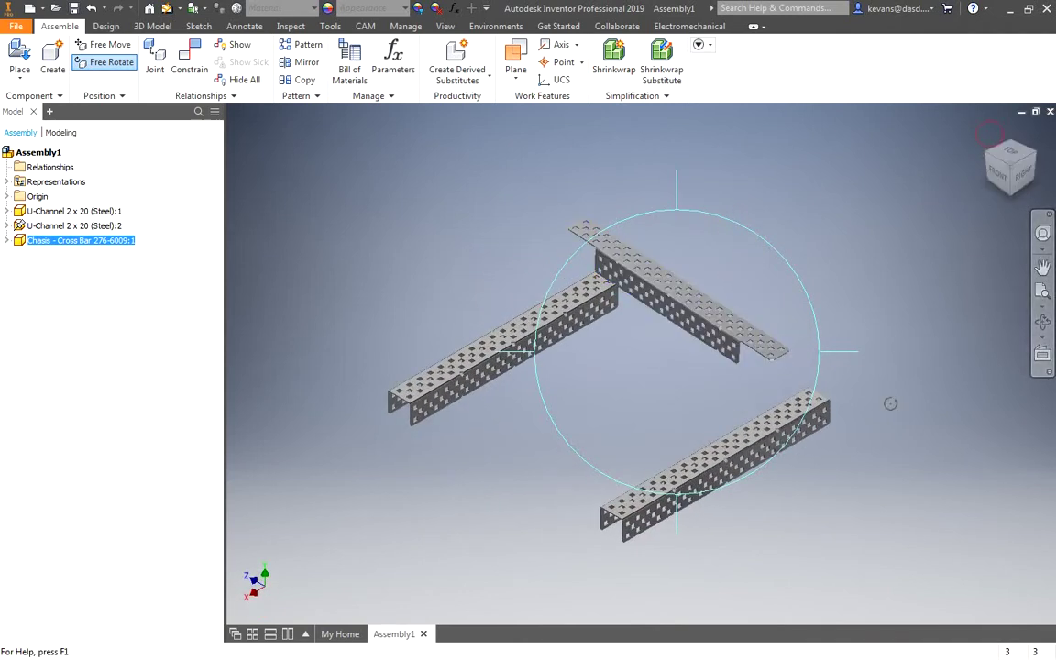
pyautogui.press('Escape')
pyautogui.moveTo(665, 370); pyautogui.dragTo(645, 276)
# Zoom in on the parts and select the cross bar.
pyautogui.scroll(5, 647, 453)
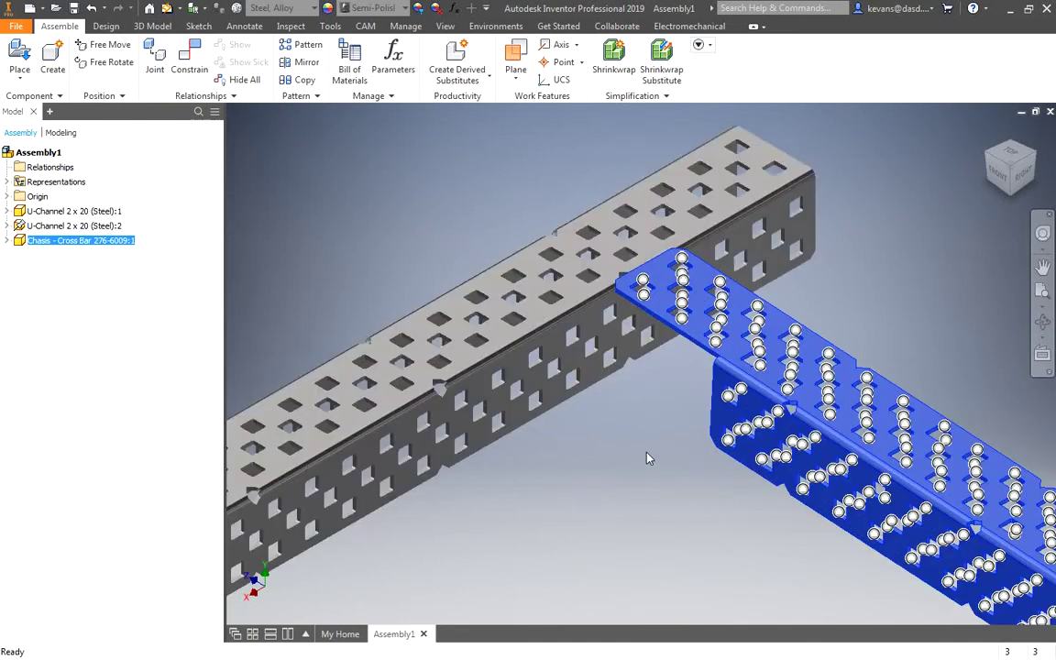
pyautogui.scroll(5, 679, 296)
pyautogui.scroll(-5, 679, 296)
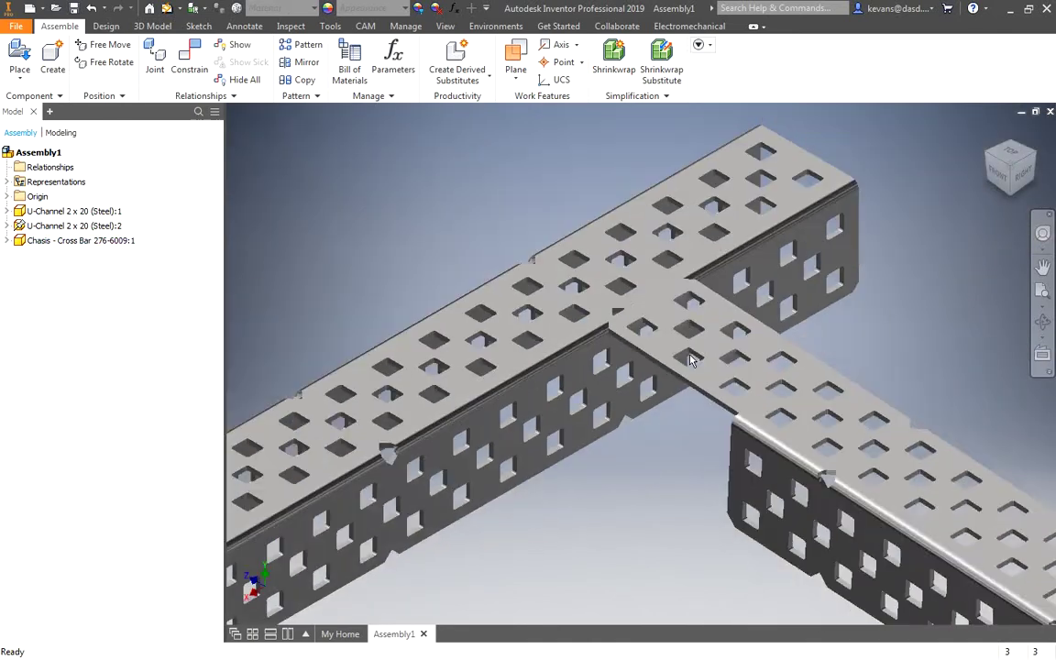
pyautogui.scroll(1, 694, 337)
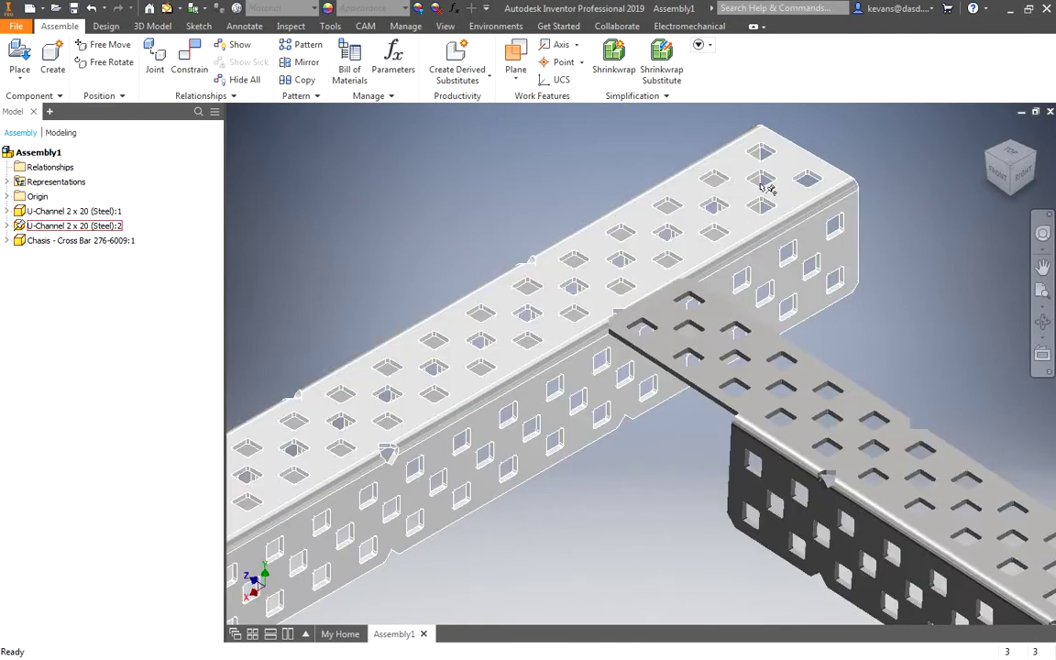
pyautogui.click(674, 350)
pyautogui.scroll(2, 686, 343)
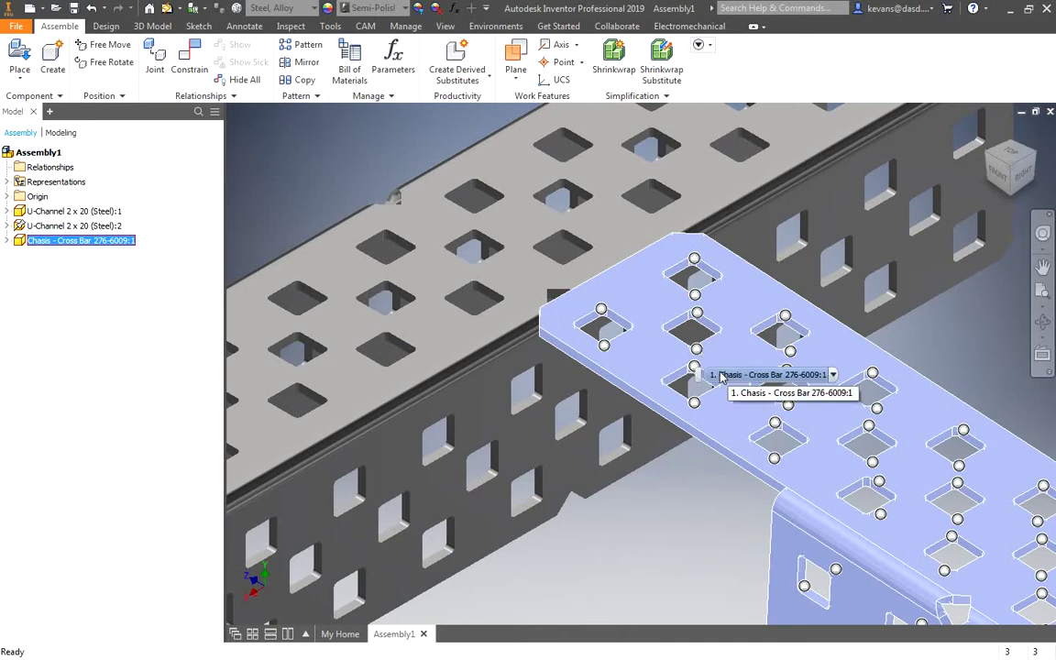
# Add an Insert constraint pinning a cross-bar hole edge to a U-channel hole edge.
pyautogui.press('alt')
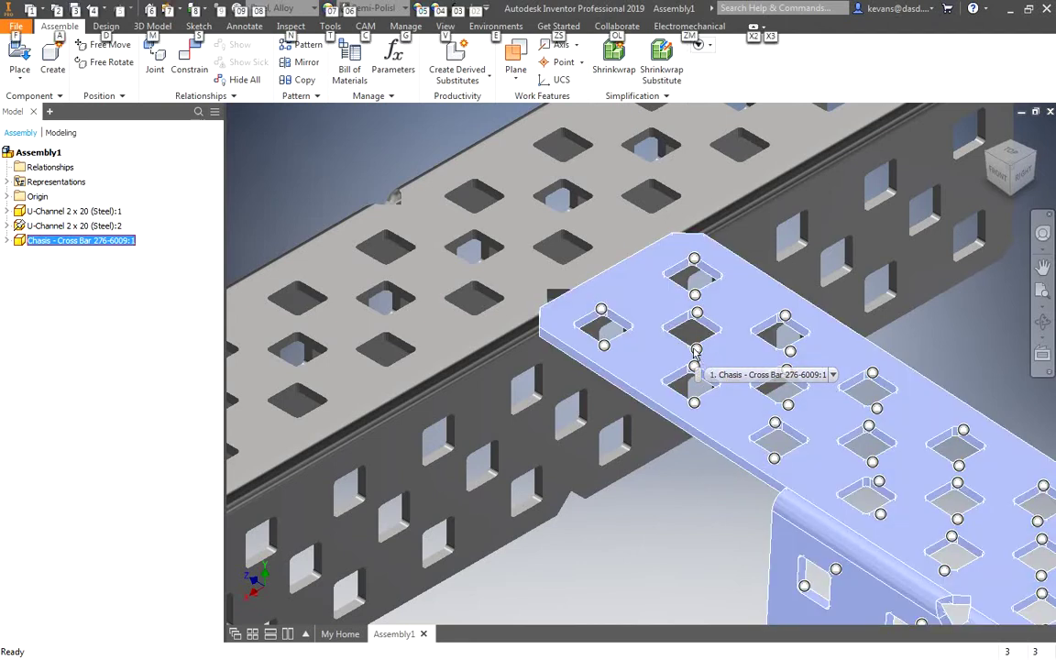
pyautogui.press('c')
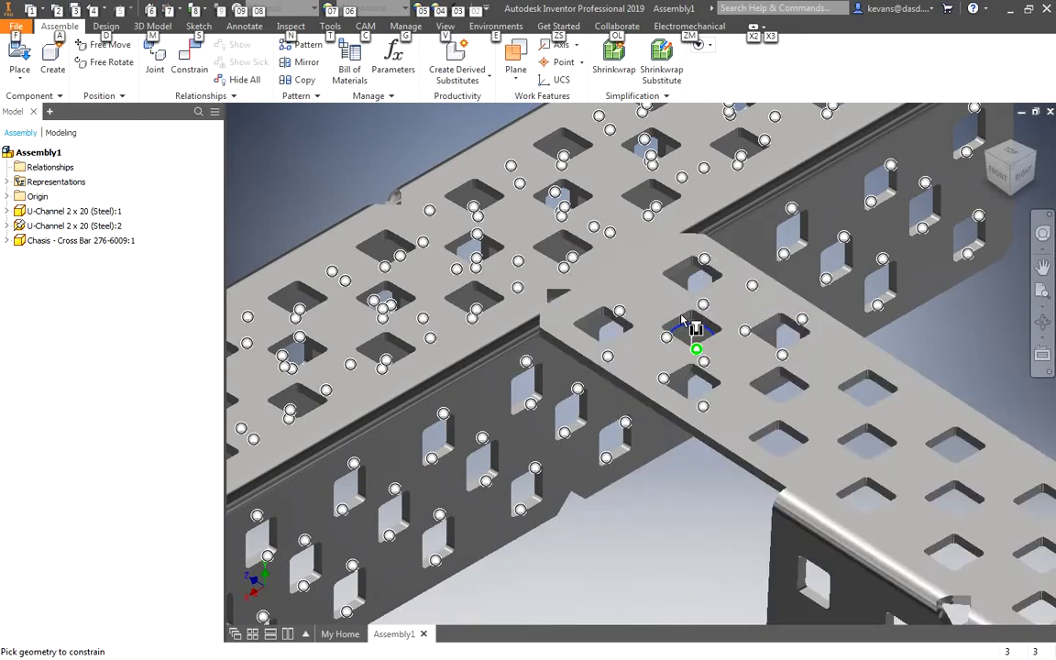
pyautogui.click(684, 323)
pyautogui.click(686, 185)
pyautogui.click(883, 308)
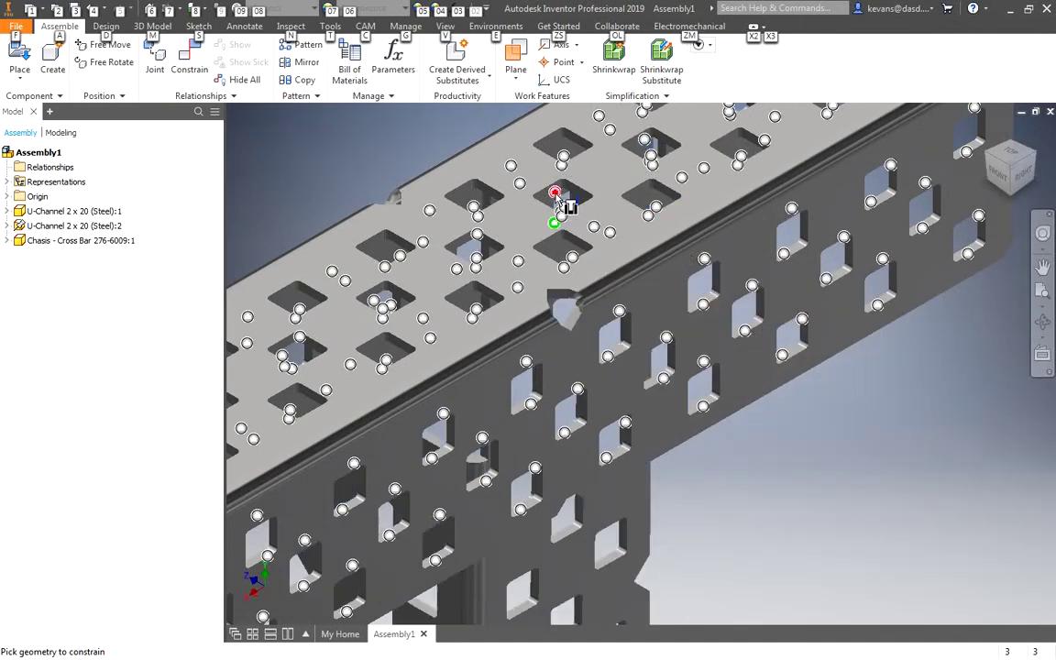
pyautogui.click(565, 210)
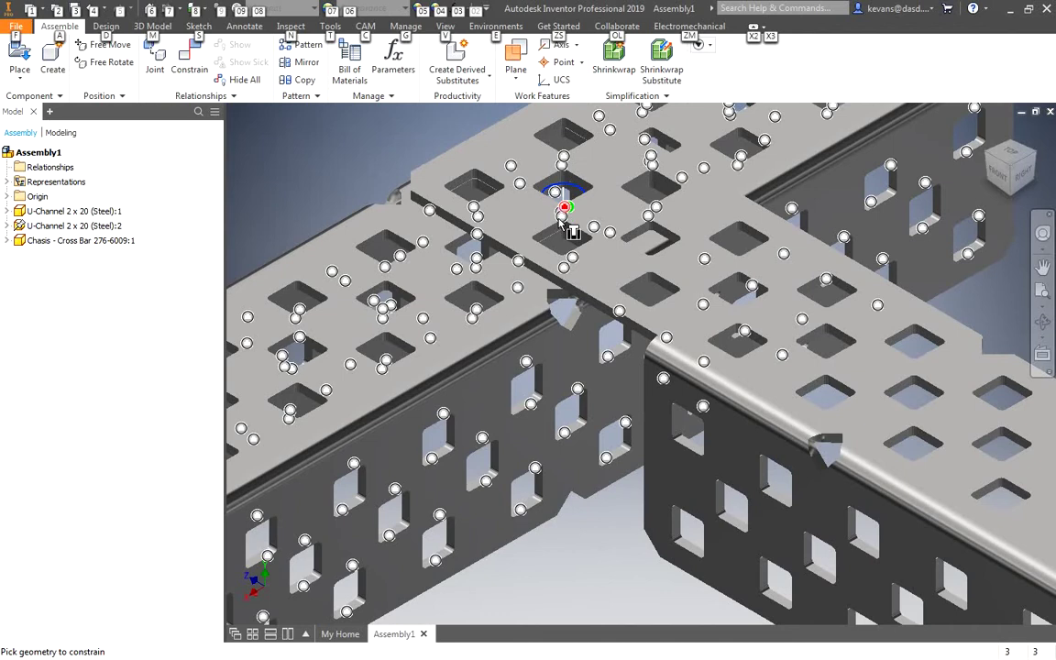
pyautogui.click(561, 223)
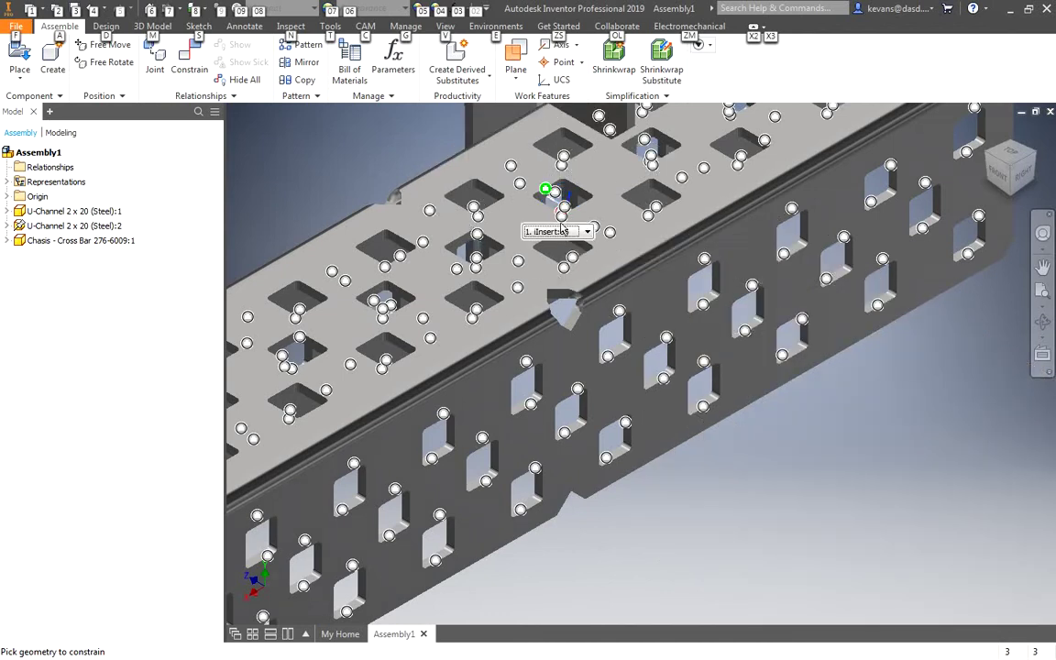
pyautogui.press('Return')
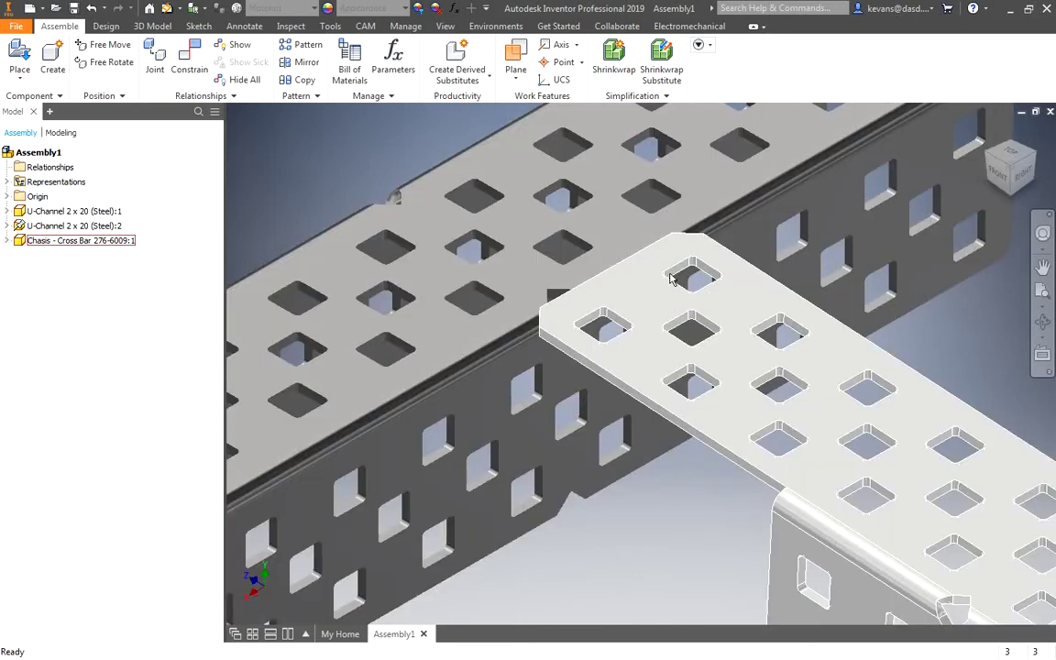
# Drag-test the pinned cross bar and swing it around its constrained hole.
pyautogui.moveTo(684, 271); pyautogui.dragTo(832, 231)
pyautogui.click(917, 149)
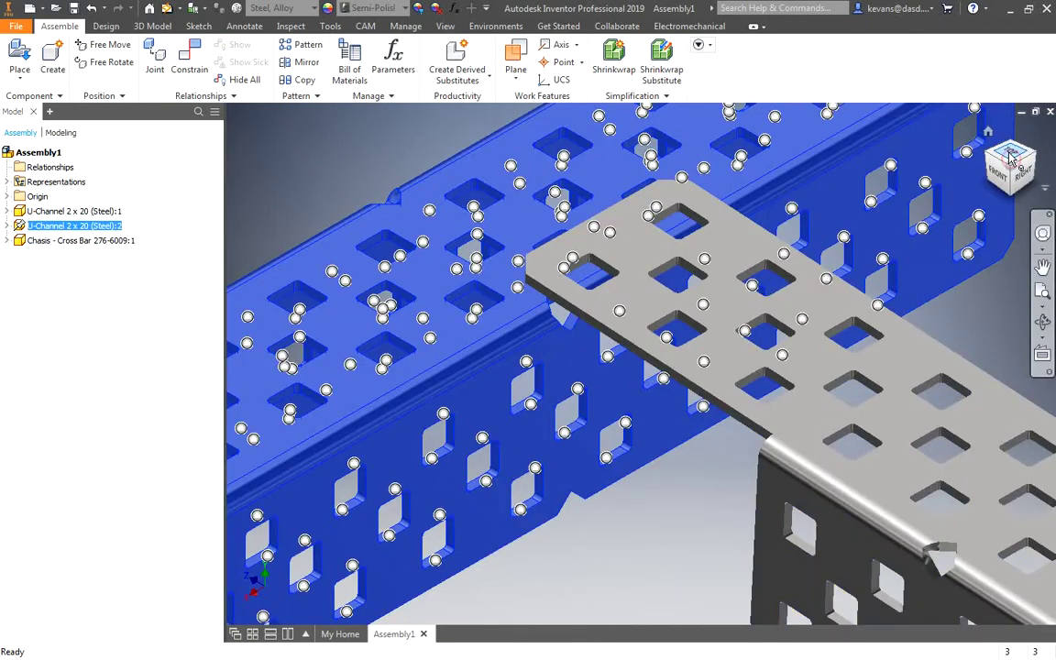
pyautogui.moveTo(1011, 158); pyautogui.dragTo(990, 163)
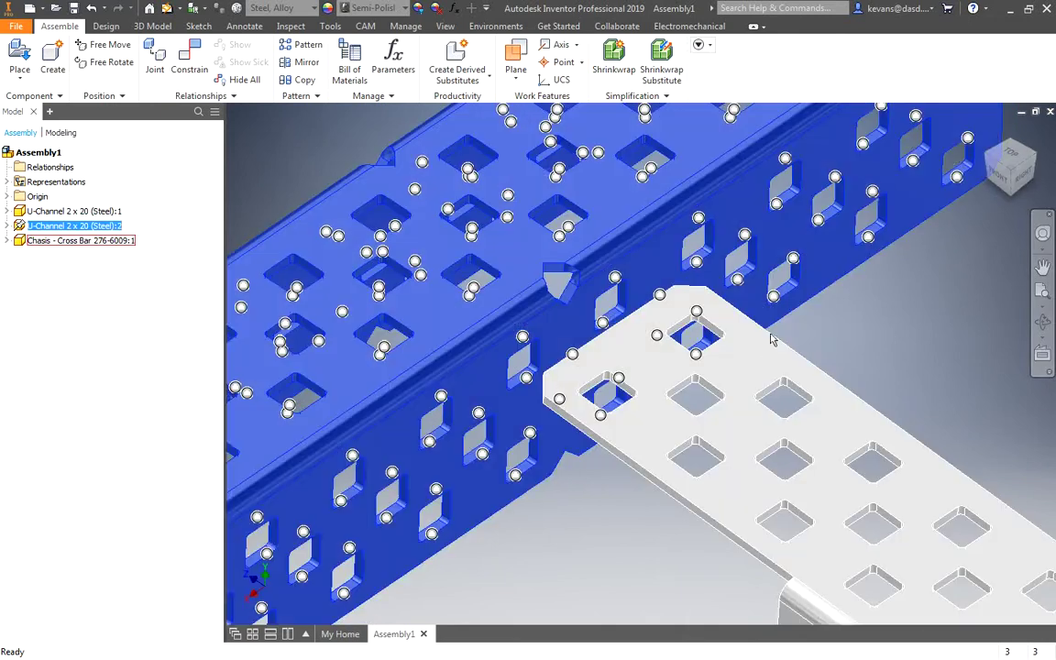
pyautogui.moveTo(772, 340); pyautogui.dragTo(582, 218)
# Constrain a second cross-bar hole edge to the matching U-channel hole.
pyautogui.press('alt')
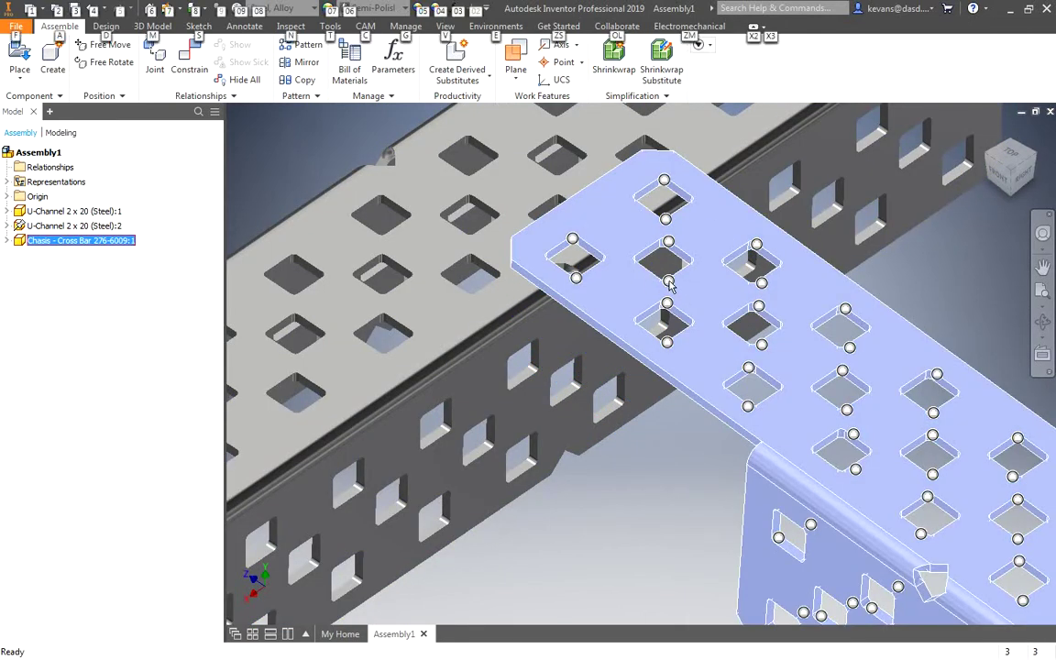
pyautogui.press('c')
pyautogui.click(668, 281)
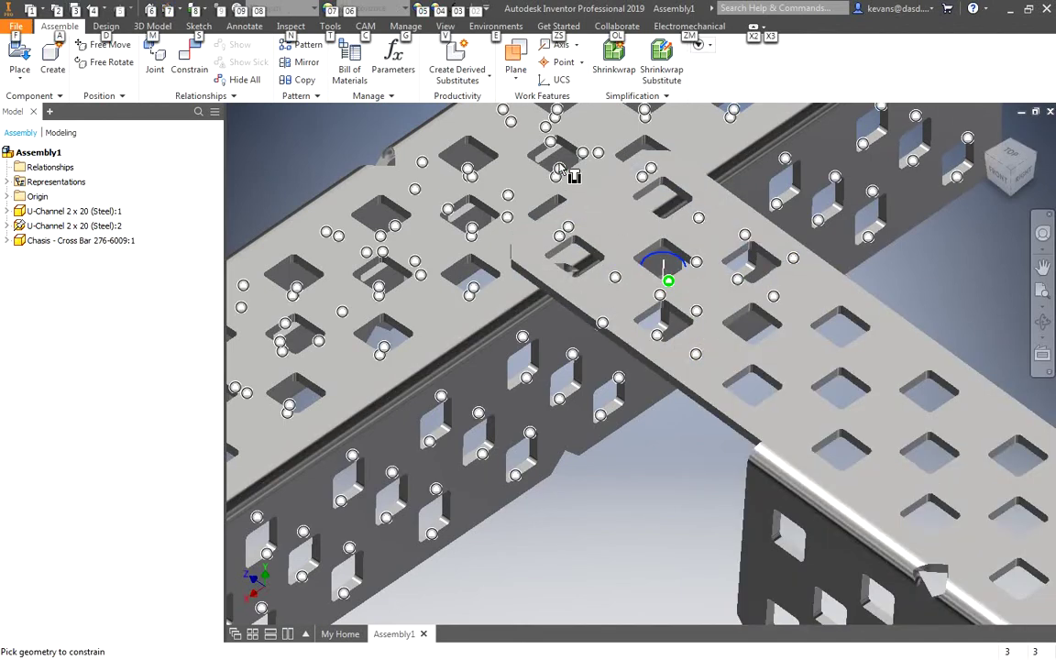
pyautogui.click(559, 170)
pyautogui.press('Return')
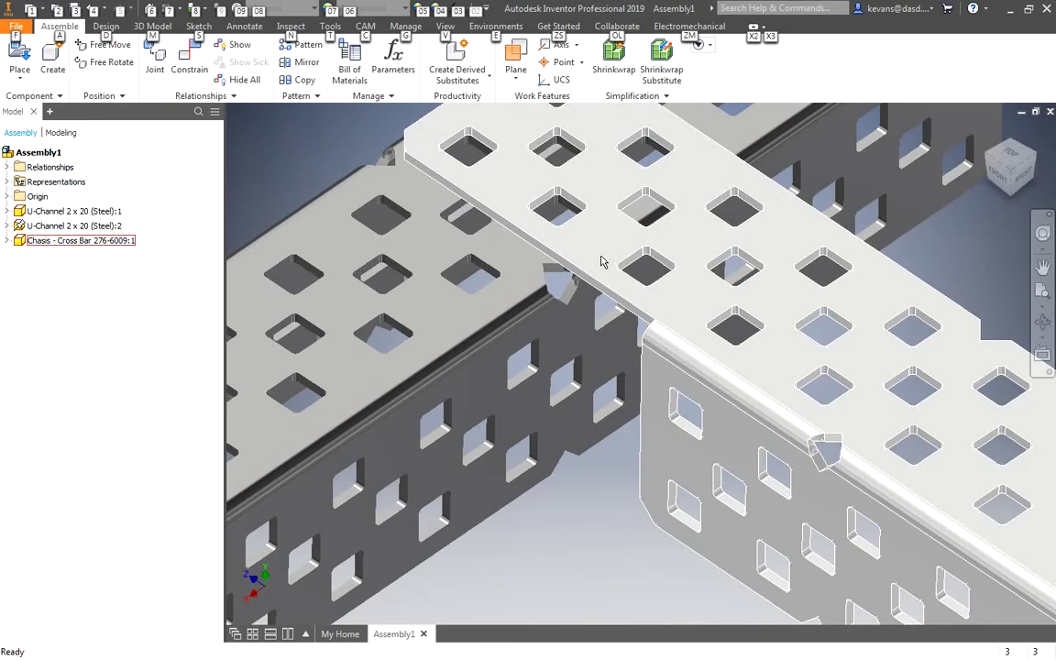
pyautogui.press('Escape')
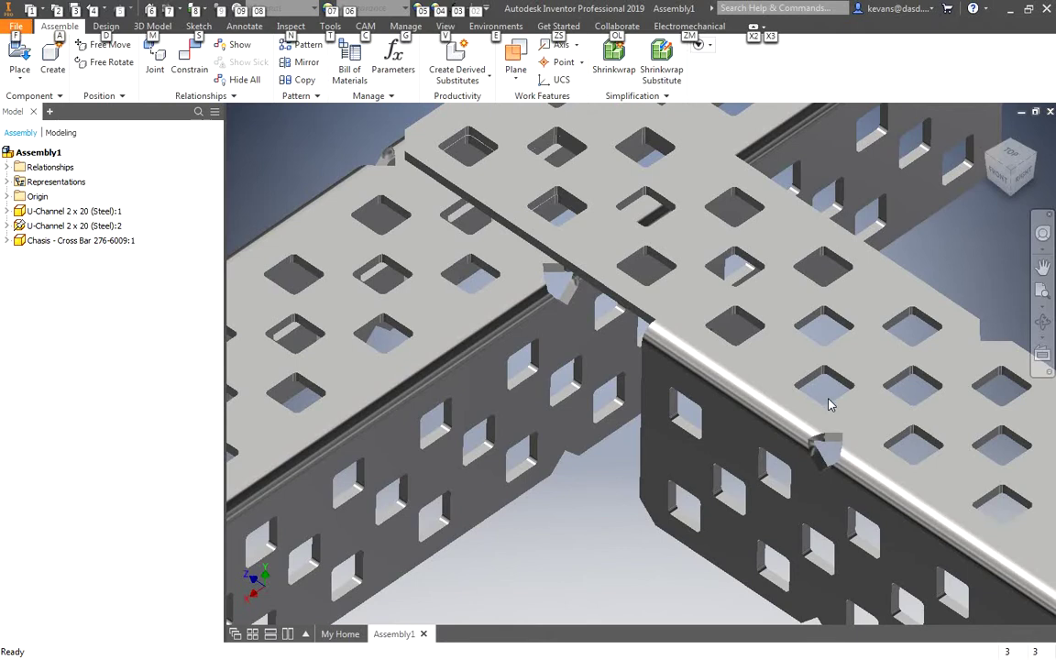
pyautogui.click(855, 428)
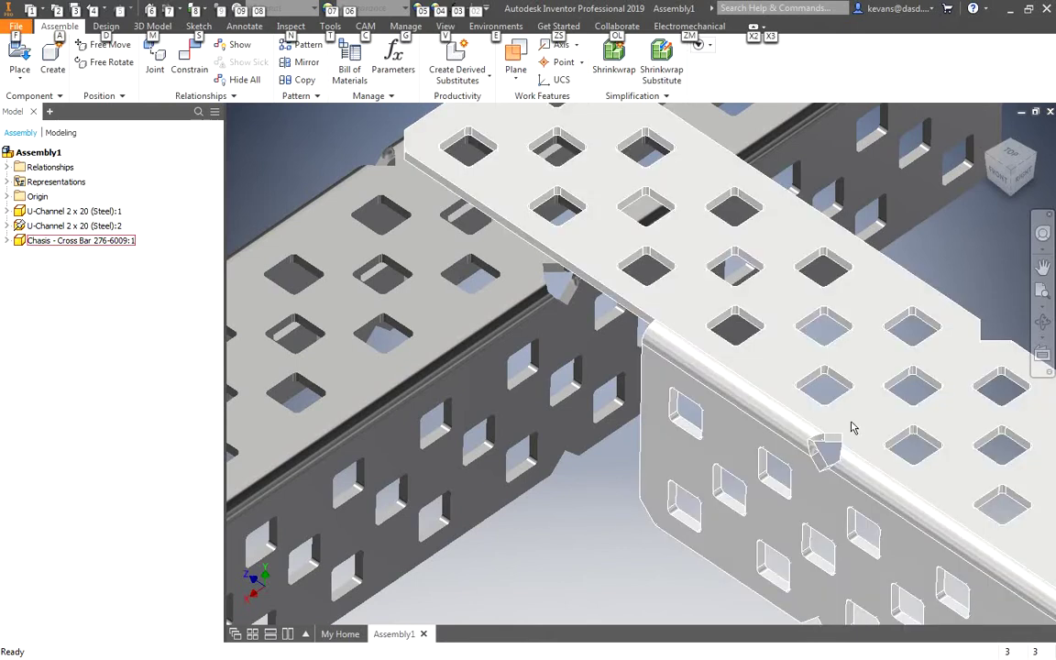
pyautogui.press('Escape')
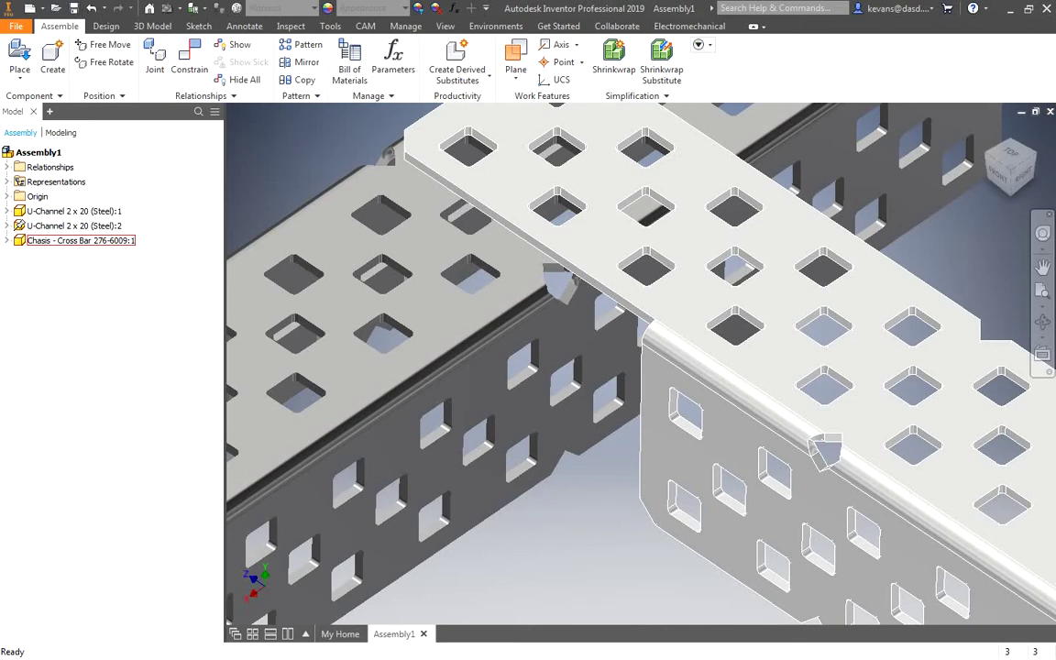
pyautogui.moveTo(607, 251)
# Drag the constrained cross bar to test that it stays held.
pyautogui.moveTo(596, 248); pyautogui.dragTo(614, 291)
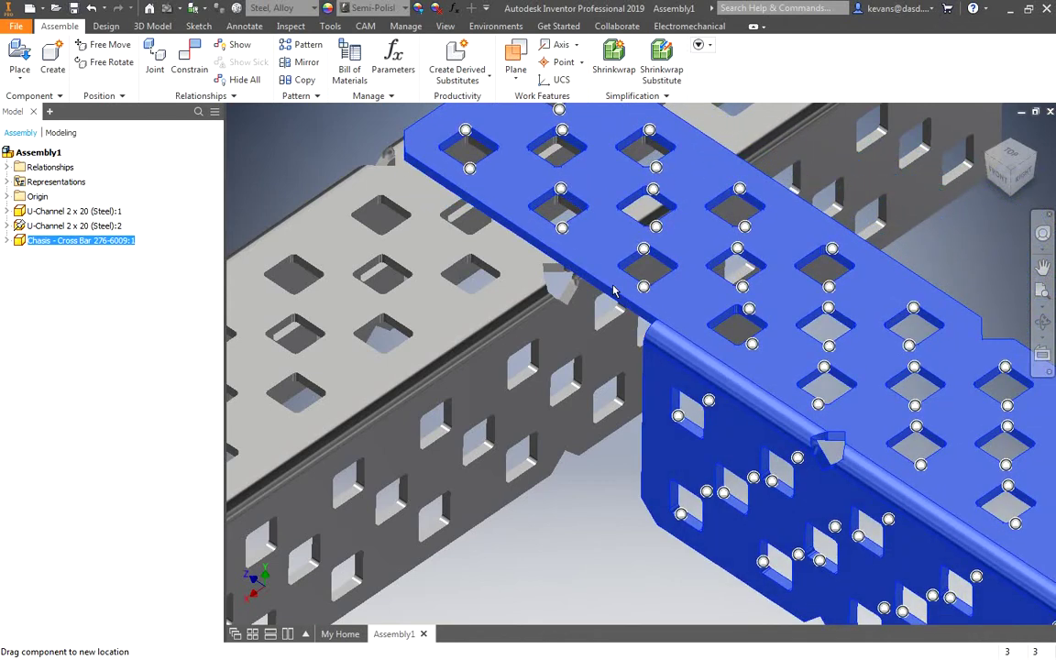
pyautogui.moveTo(614, 290); pyautogui.dragTo(625, 312)
pyautogui.moveTo(512, 218); pyautogui.dragTo(458, 202)
pyautogui.scroll(5, 477, 194)
pyautogui.scroll(2, 458, 200)
pyautogui.scroll(-5, 458, 200)
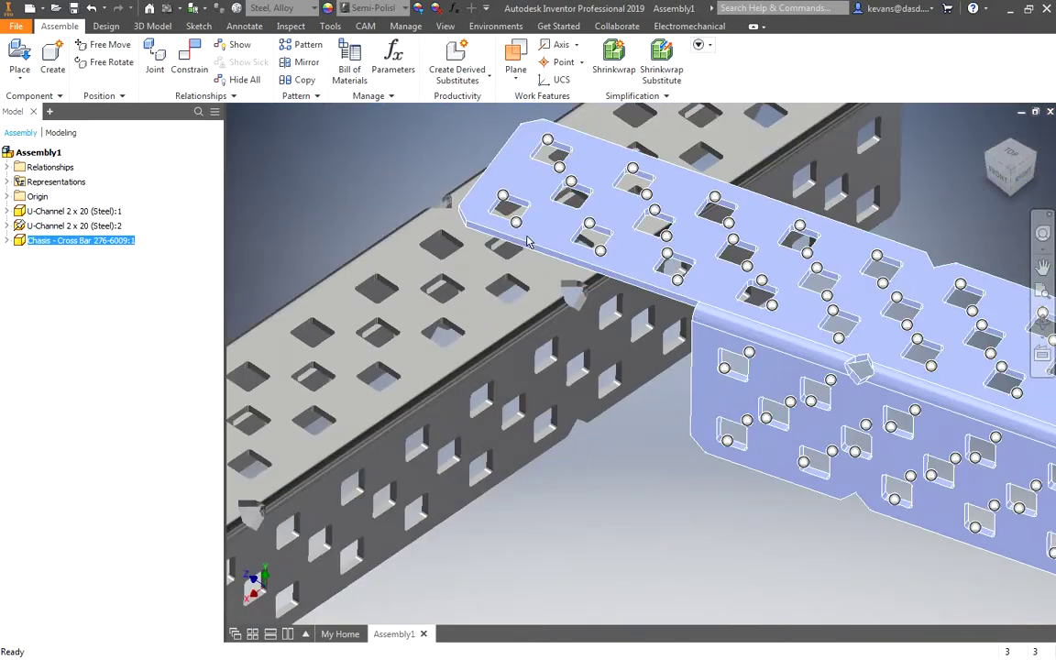
pyautogui.scroll(5, 482, 191)
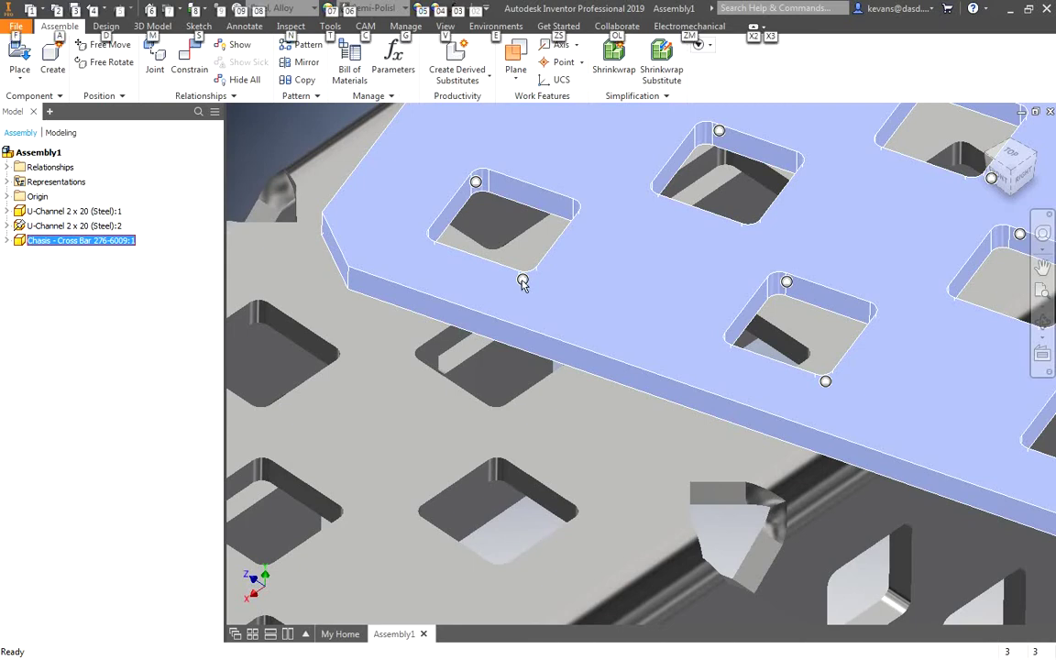
# Constrain a cross-bar hole to the matching U-channel hole, check it holds, and return home with F6.
pyautogui.press('c')
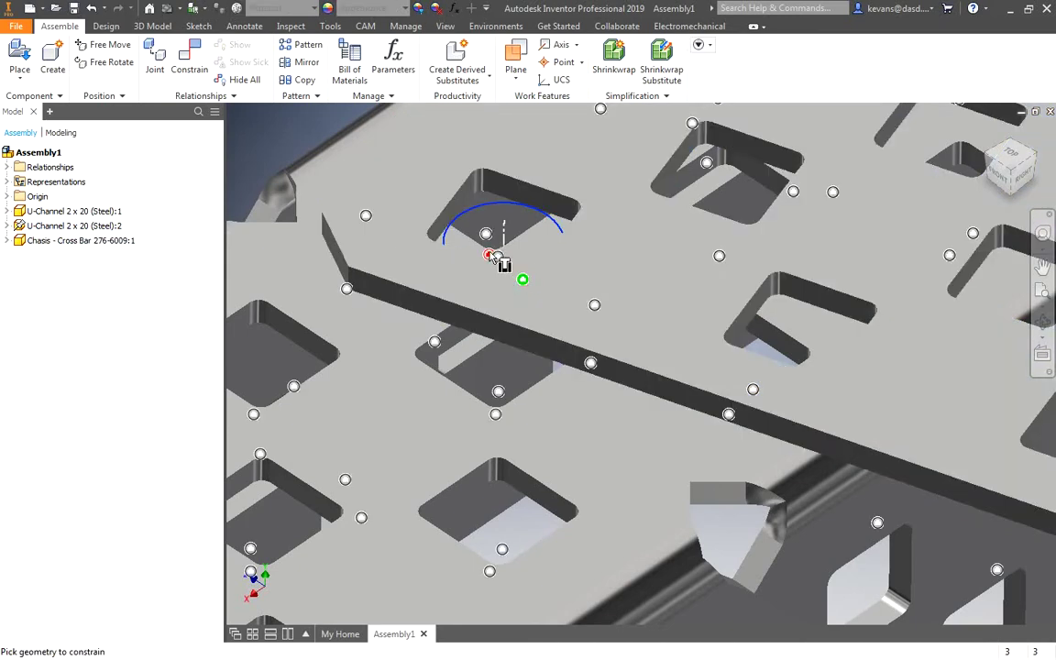
pyautogui.click(493, 258)
pyautogui.scroll(-6, 490, 266)
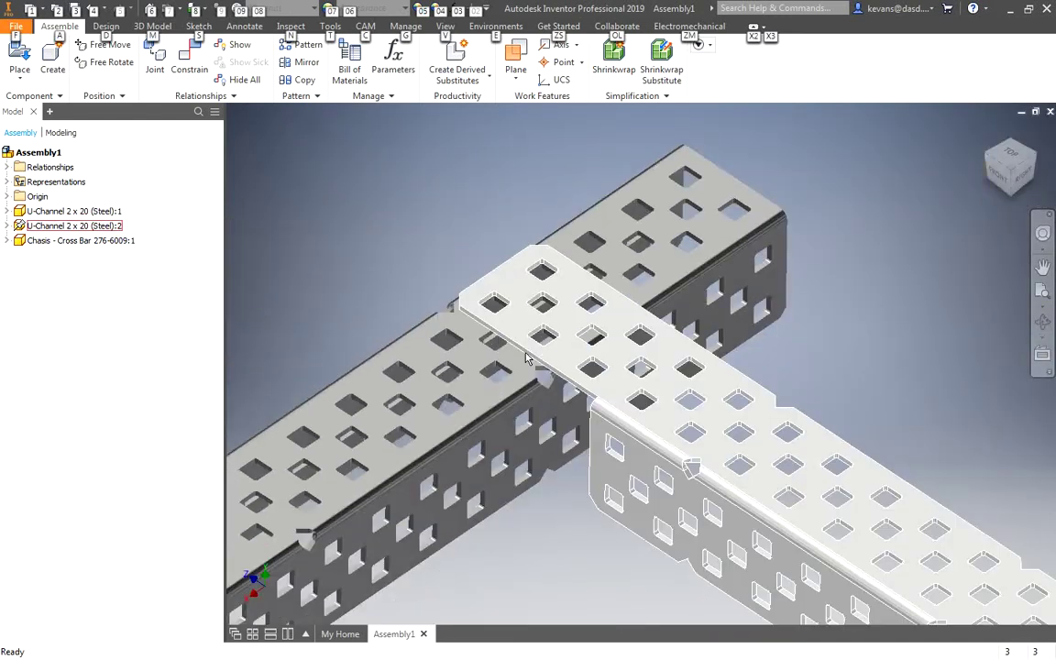
pyautogui.scroll(2, 744, 465)
pyautogui.press('alt')
pyautogui.moveTo(744, 464); pyautogui.dragTo(808, 506)
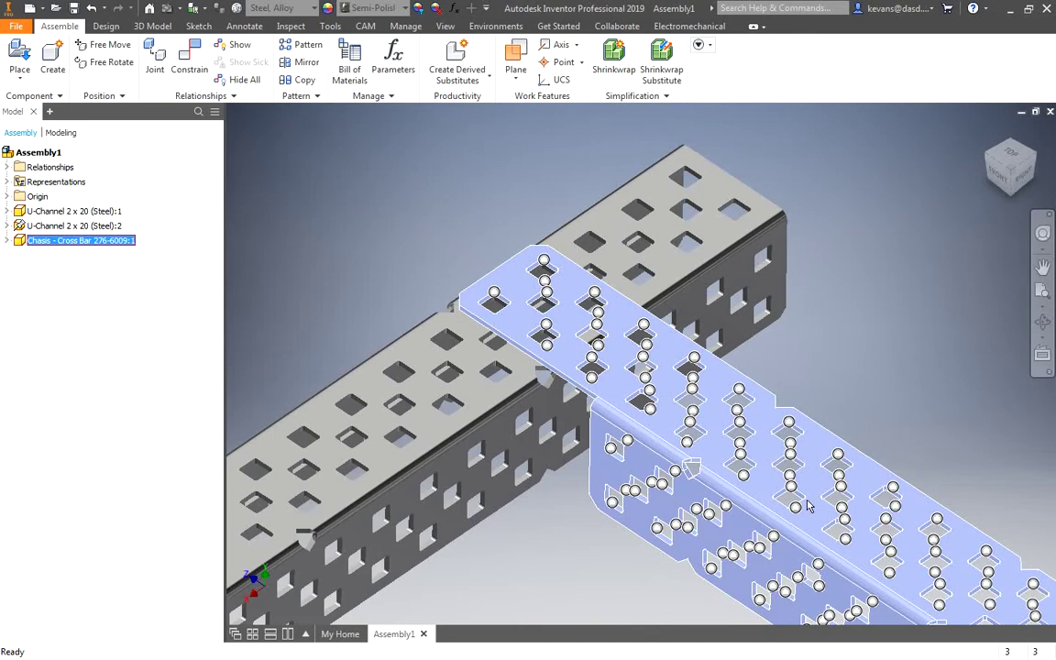
pyautogui.press('Escape')
pyautogui.press('F6')
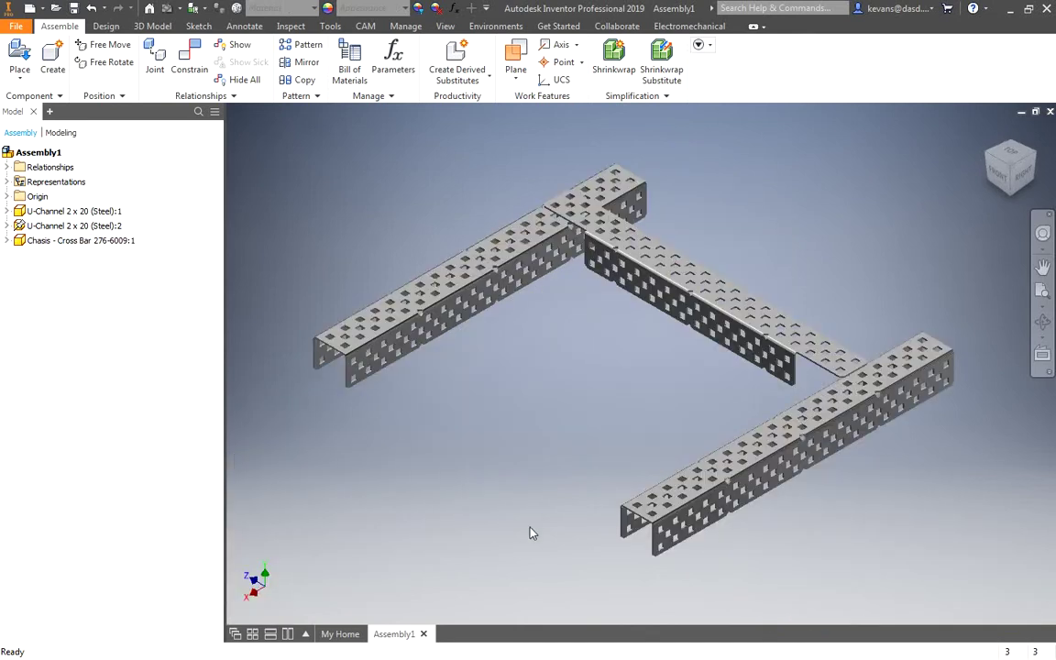
# Drag the right U-Channel toward and under the cross bar.
pyautogui.scroll(3, 880, 389)
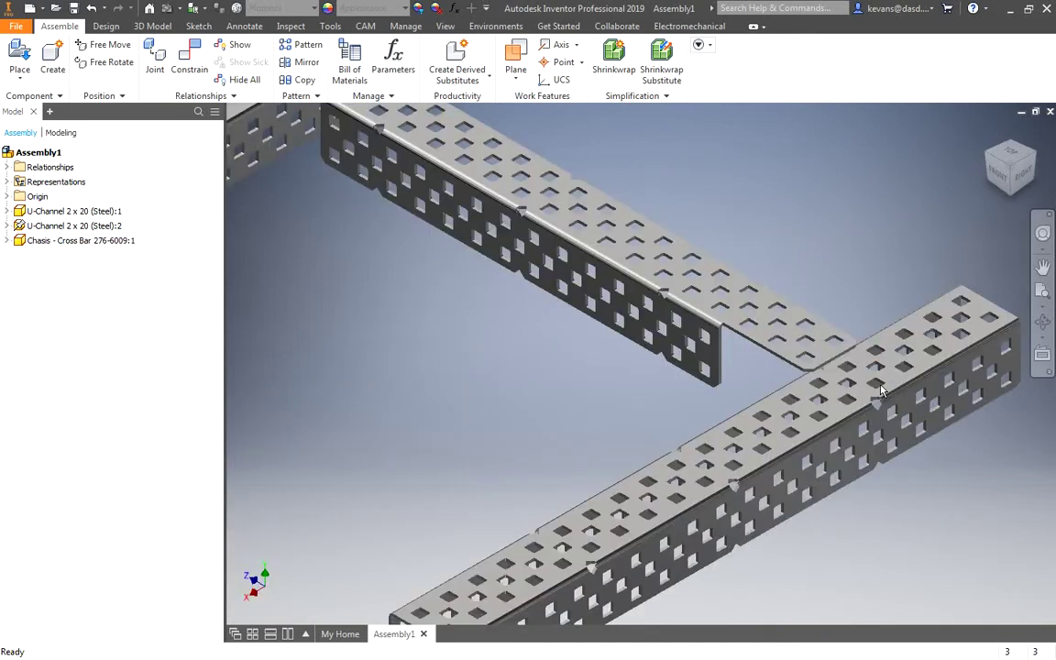
pyautogui.moveTo(830, 382)
pyautogui.mouseDown()
pyautogui.moveTo(775, 372)
pyautogui.moveTo(755, 432)
pyautogui.moveTo(769, 404)
pyautogui.moveTo(810, 378)
pyautogui.mouseUp()
pyautogui.click(940, 489)
pyautogui.scroll(3, 773, 291)
pyautogui.scroll(2, 843, 370)
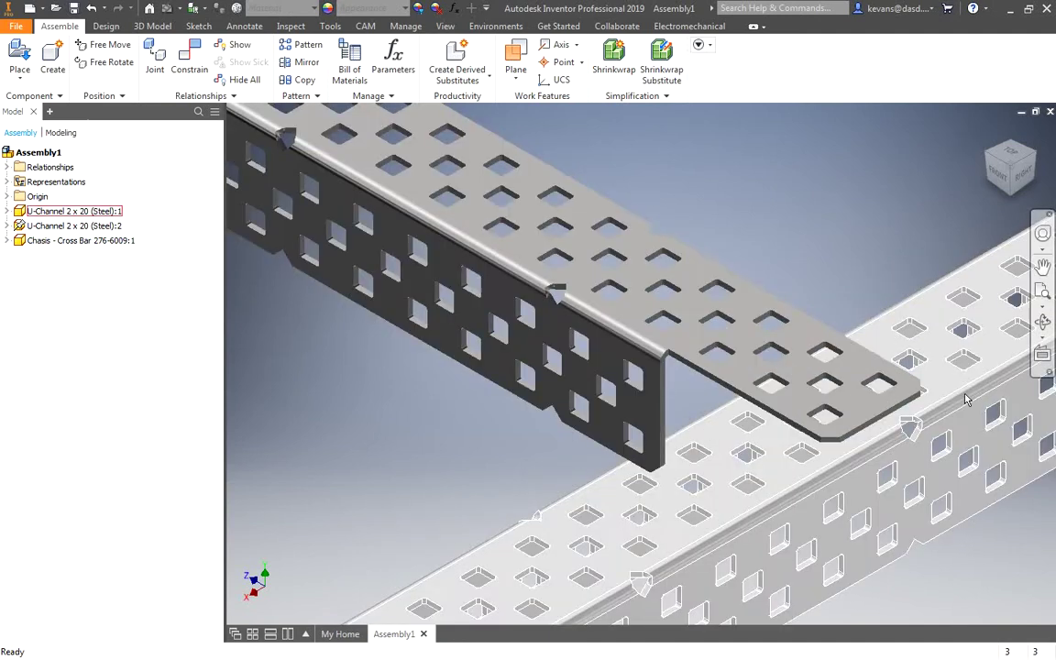
pyautogui.click(990, 158)
pyautogui.click(990, 158)
pyautogui.scroll(5, 775, 484)
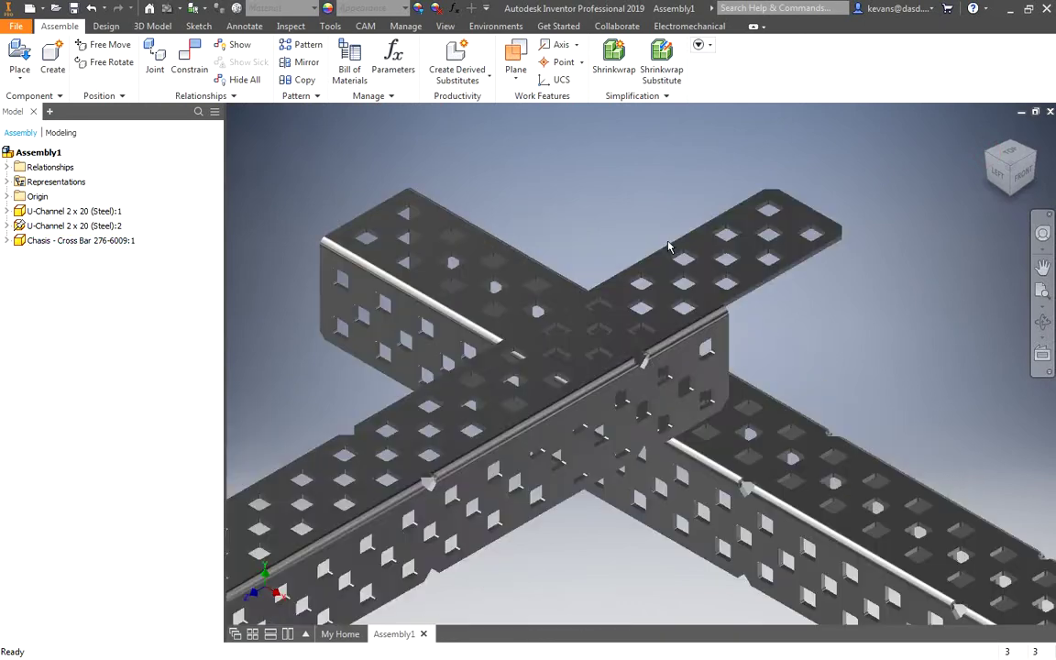
pyautogui.moveTo(775, 483)
pyautogui.mouseDown()
pyautogui.moveTo(799, 498)
pyautogui.moveTo(788, 486)
pyautogui.mouseUp()
# Constrain the cross bar's plate hole to a U-channel hole, snapping the plate in place.
pyautogui.click(761, 245)
pyautogui.scroll(3, 774, 244)
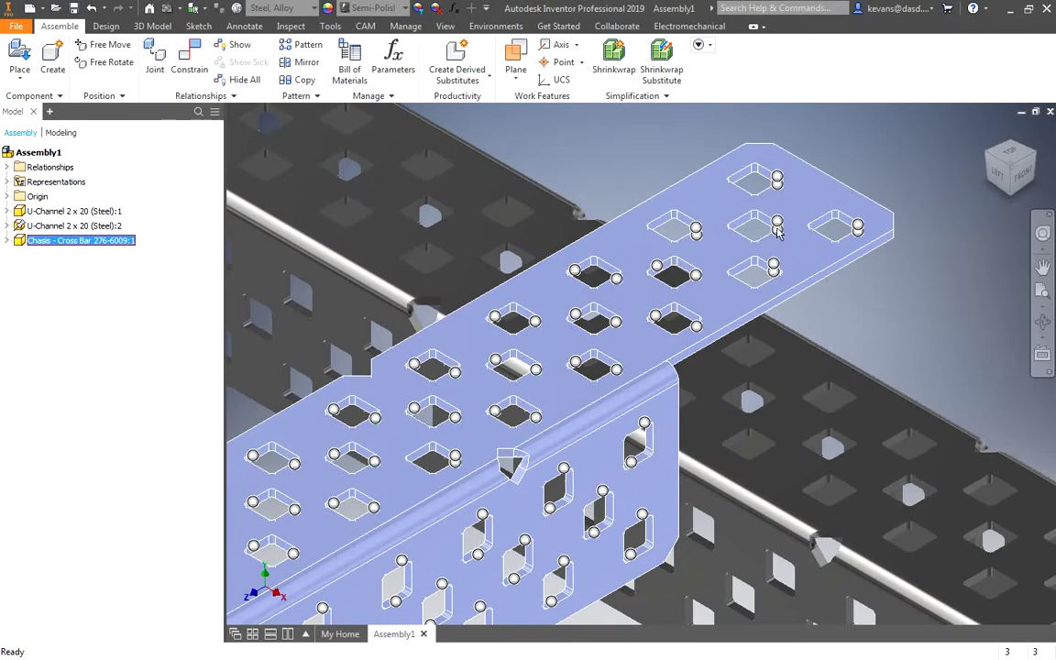
pyautogui.press('alt')
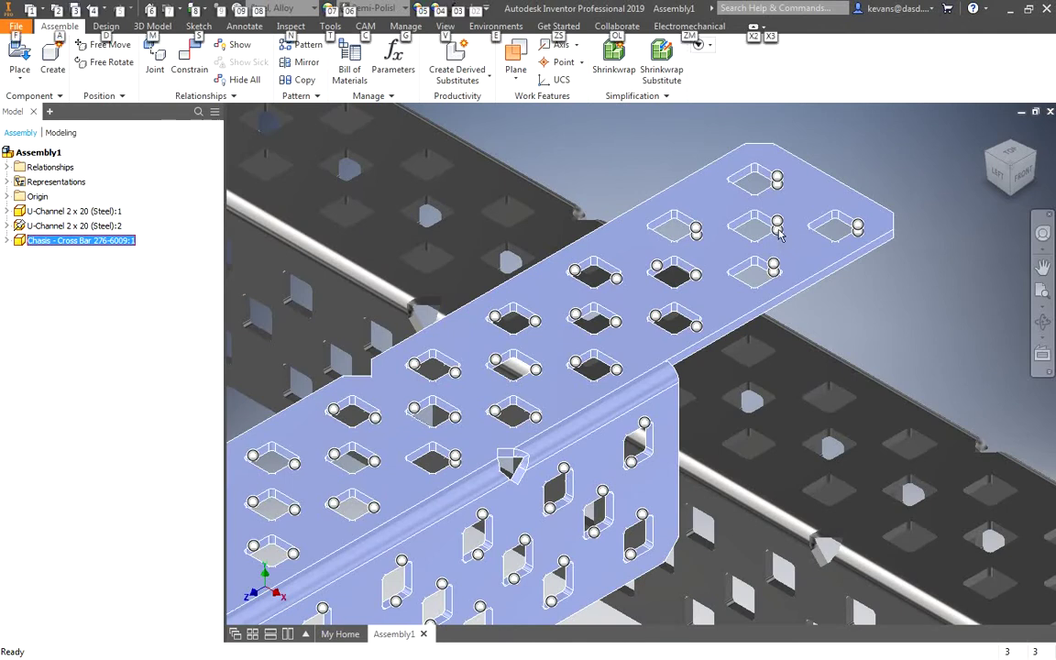
pyautogui.press('c')
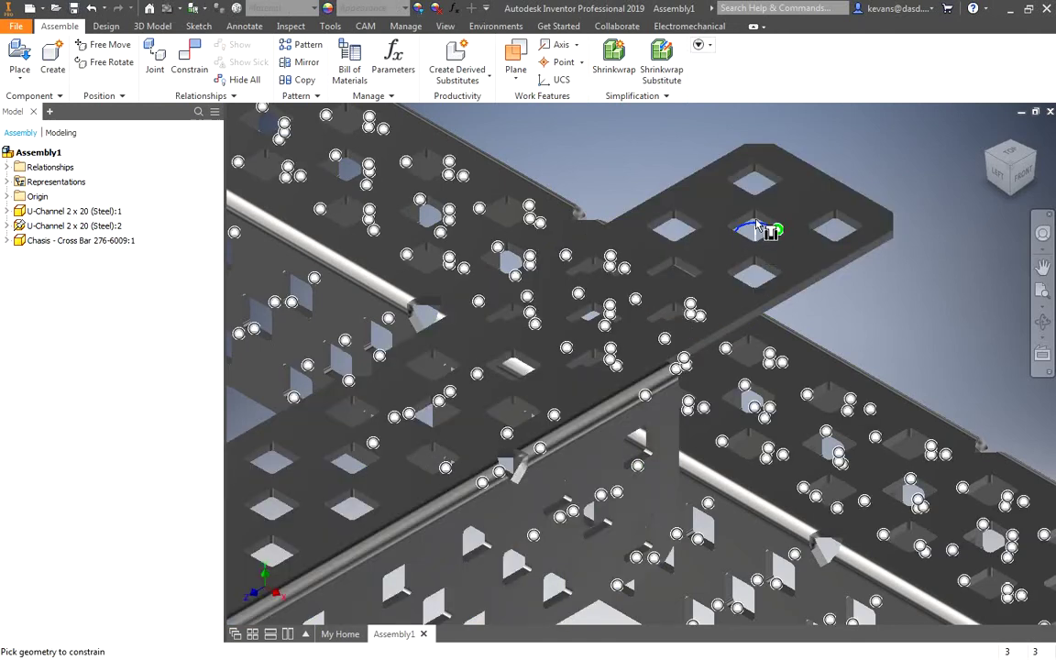
pyautogui.click(754, 222)
pyautogui.click(437, 213)
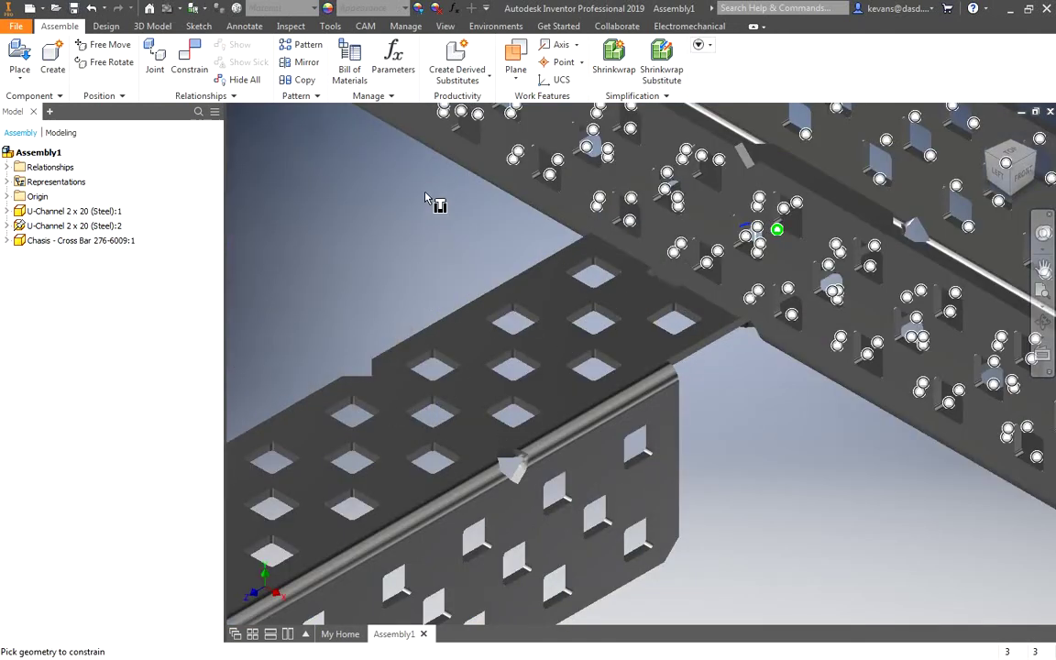
pyautogui.click(550, 211)
pyautogui.click(891, 326)
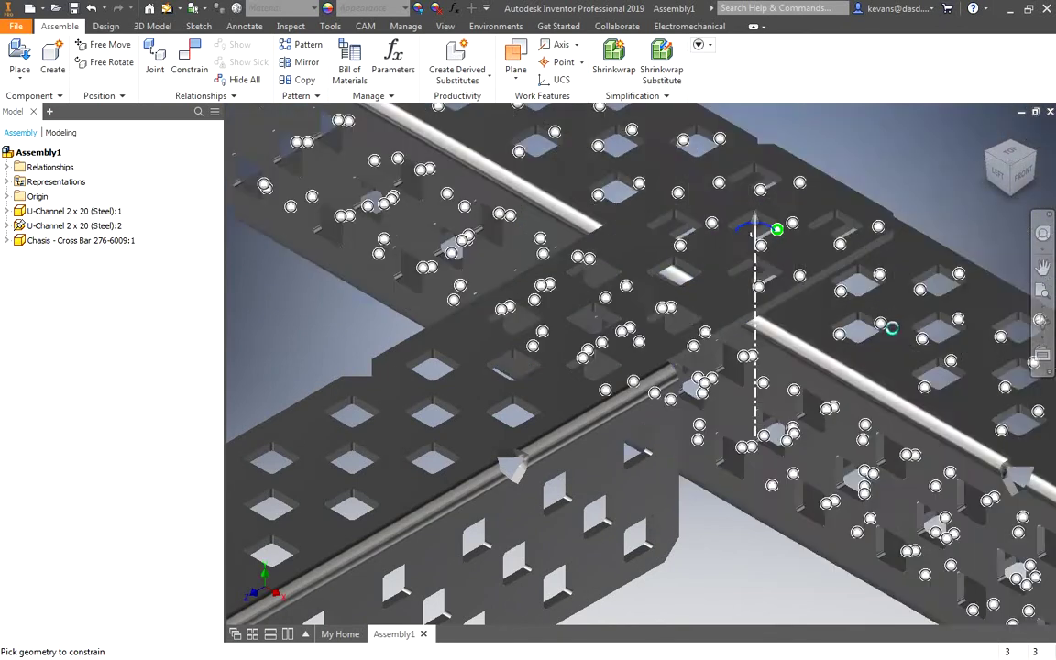
pyautogui.click(878, 359)
pyautogui.click(832, 462)
pyautogui.click(840, 482)
pyautogui.press('Return')
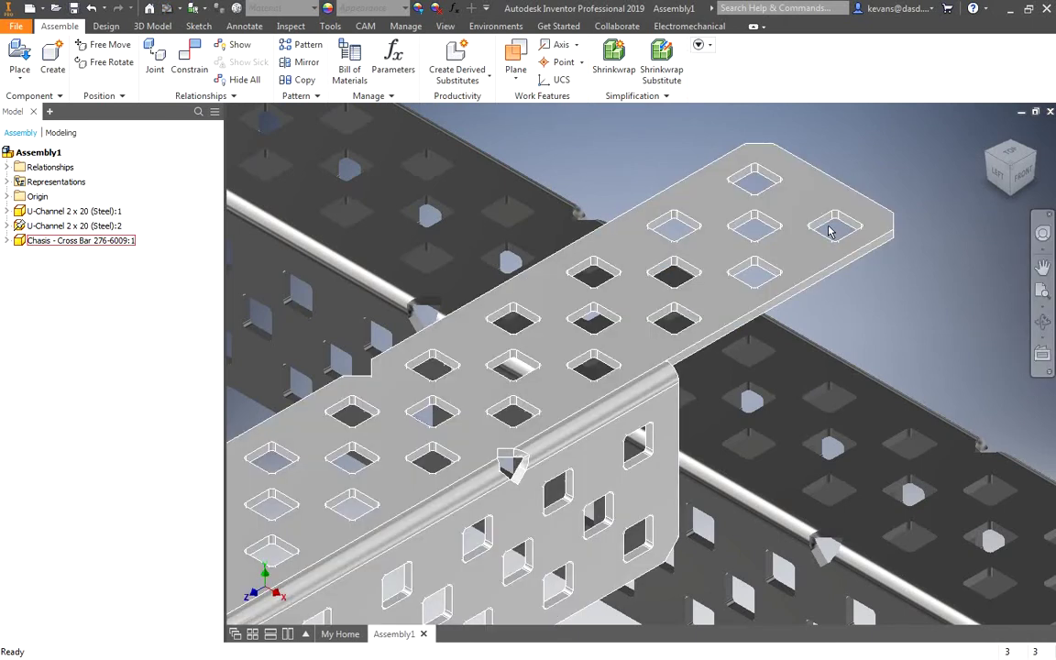
# Move U-Channel:1 beneath the cross bar's free end.
pyautogui.keyDown('shift'); pyautogui.moveTo(829, 230); pyautogui.dragTo(949, 366, button='middle'); pyautogui.keyUp('shift')
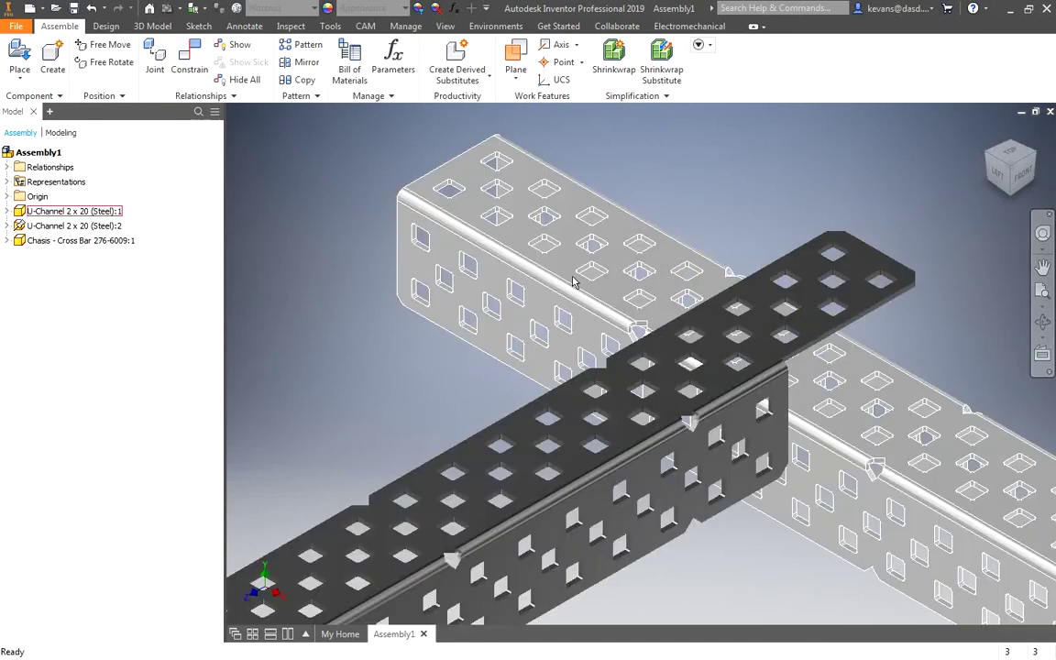
pyautogui.click(620, 302)
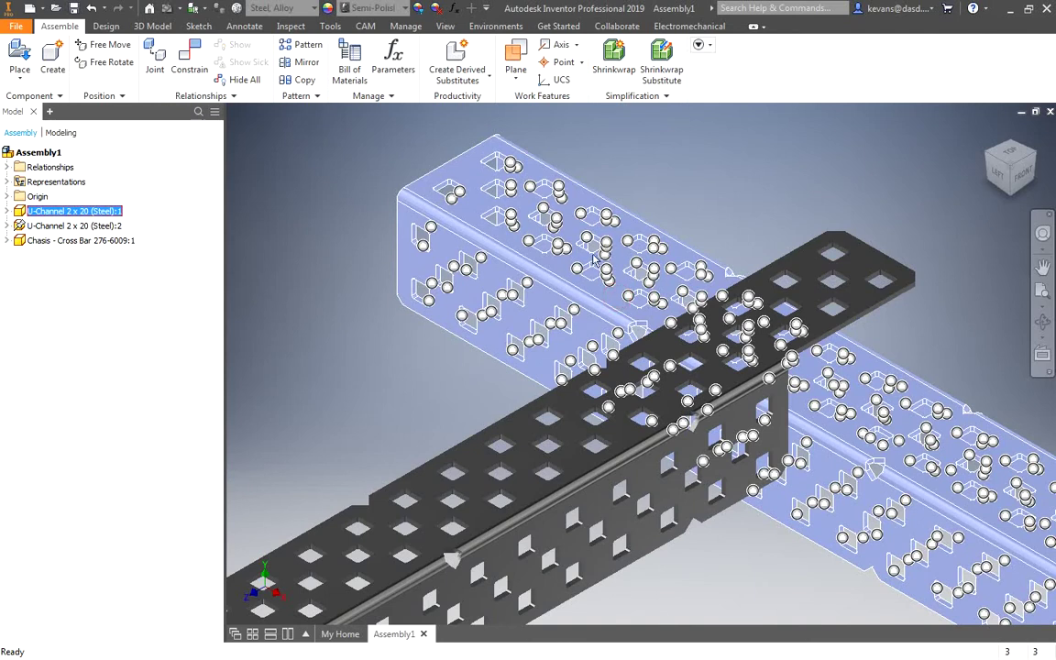
pyautogui.moveTo(619, 300); pyautogui.dragTo(879, 205)
pyautogui.scroll(-3, 885, 192)
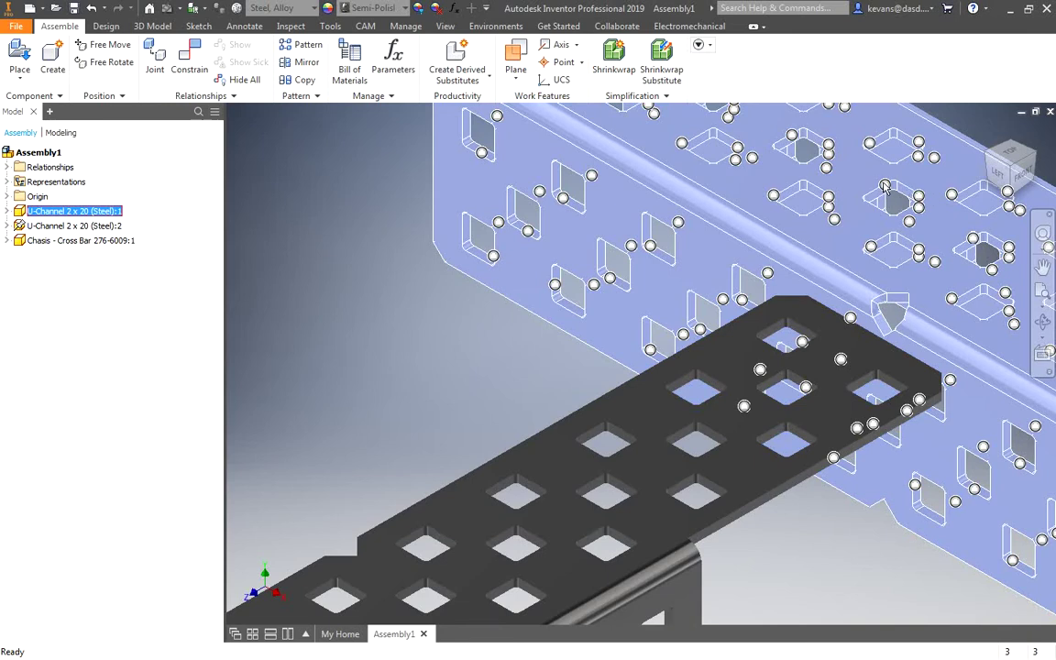
# Mate a cross-bar hole to the back U-Channel's hole and drag-test the channel.
pyautogui.press('c')
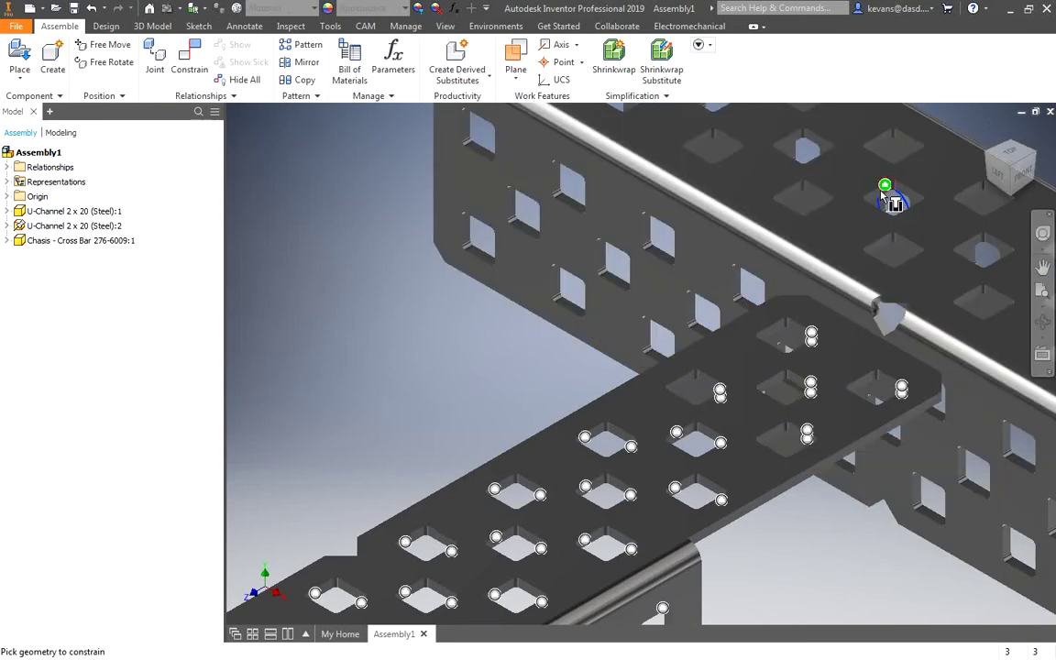
pyautogui.press('Escape')
pyautogui.click(917, 198)
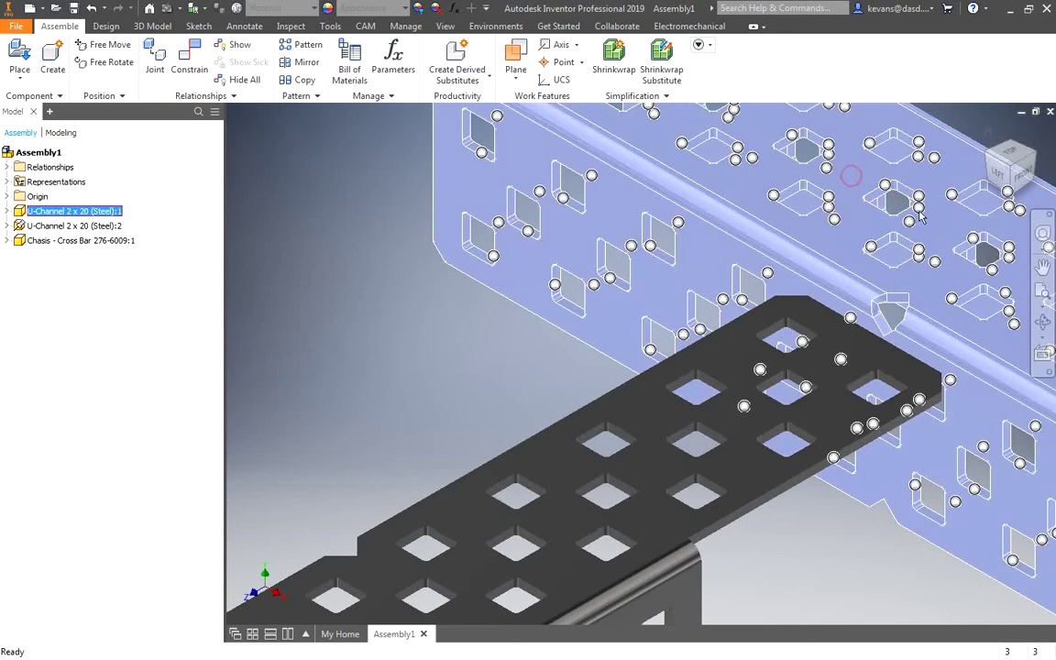
pyautogui.press('c')
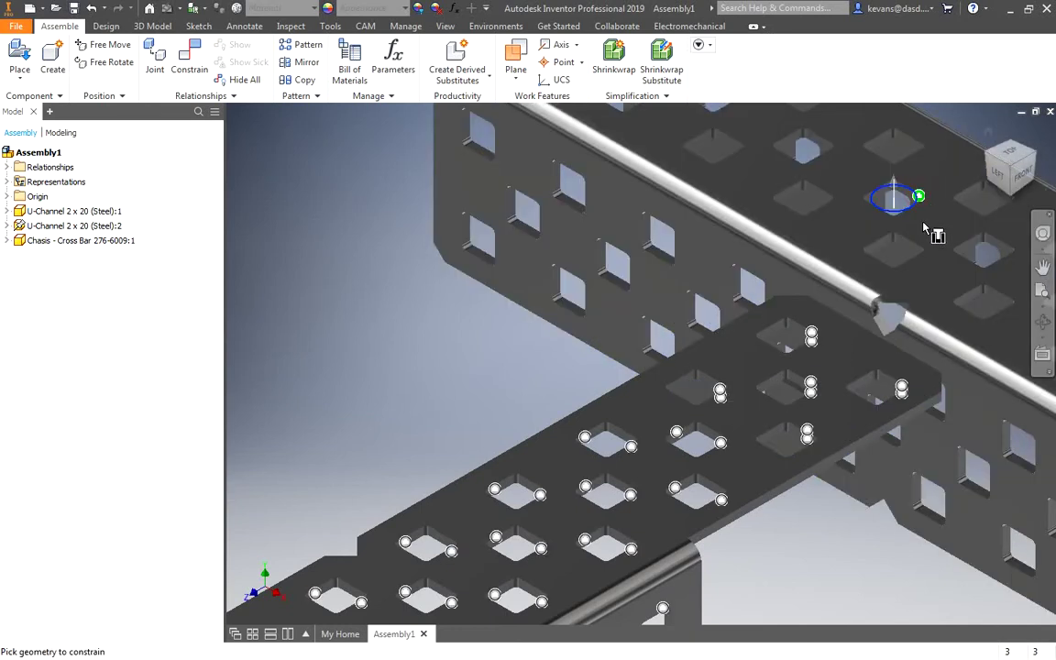
pyautogui.click(786, 391)
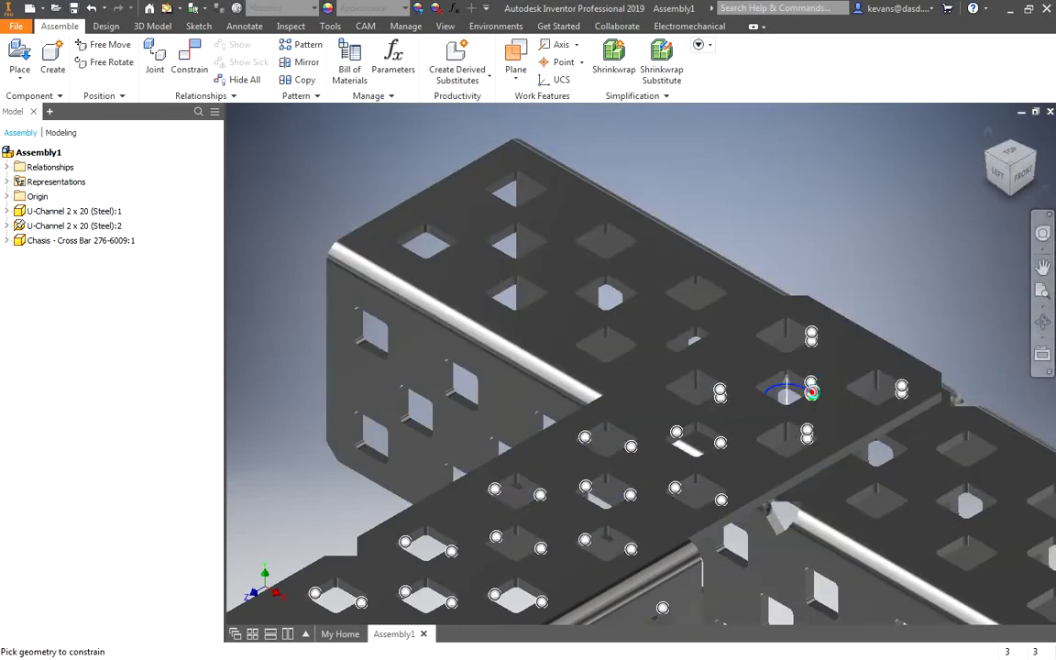
pyautogui.press('Return')
pyautogui.press('alt')
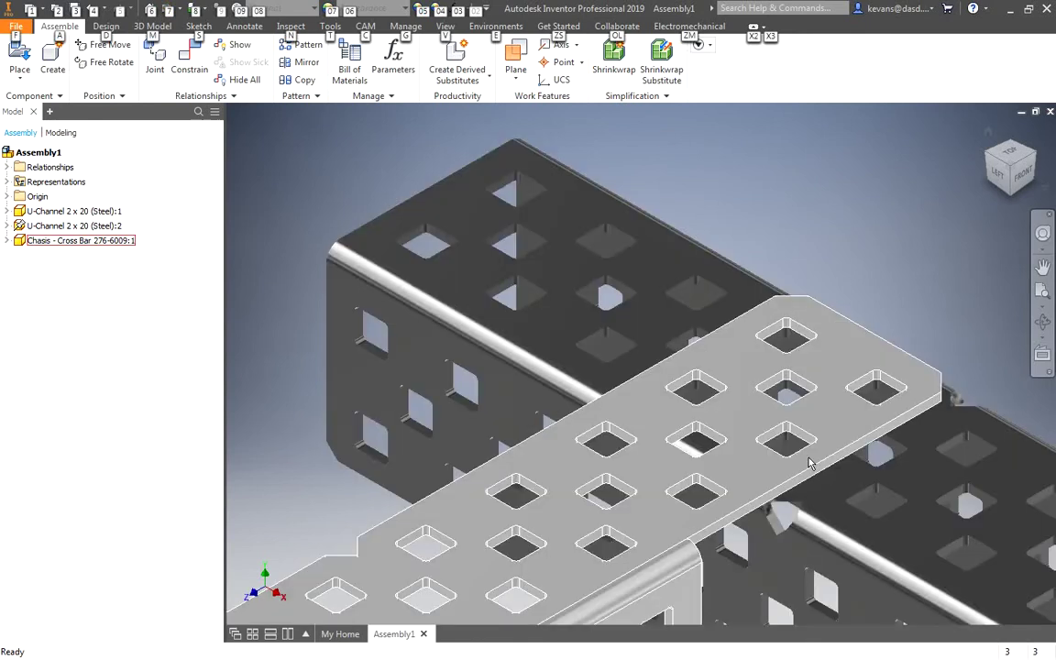
pyautogui.moveTo(834, 486)
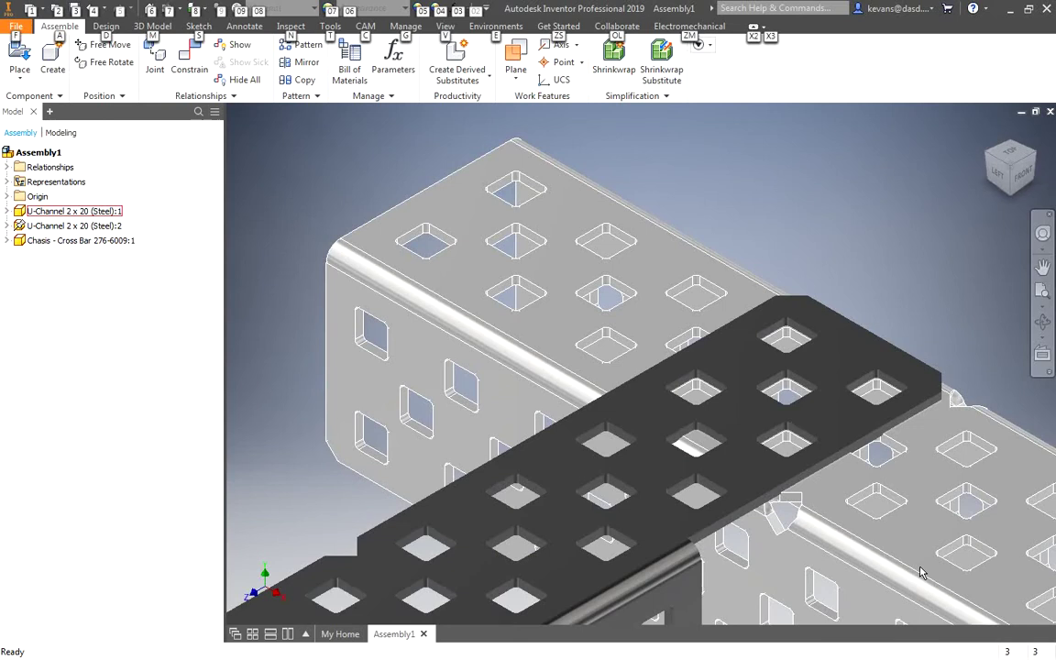
pyautogui.moveTo(924, 573); pyautogui.dragTo(952, 539)
# Reselect the cross bar and U-Channel 2 x 20:1, retry Constrain, and dismiss the constraint error.
pyautogui.click(810, 474)
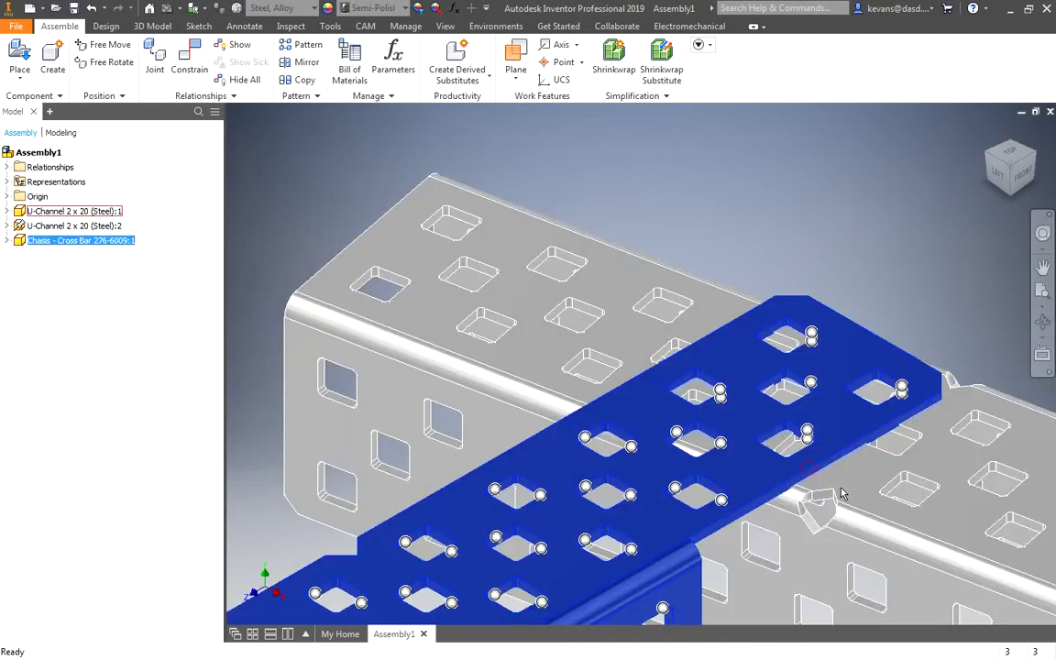
pyautogui.click(815, 497)
pyautogui.scroll(-3, 829, 481)
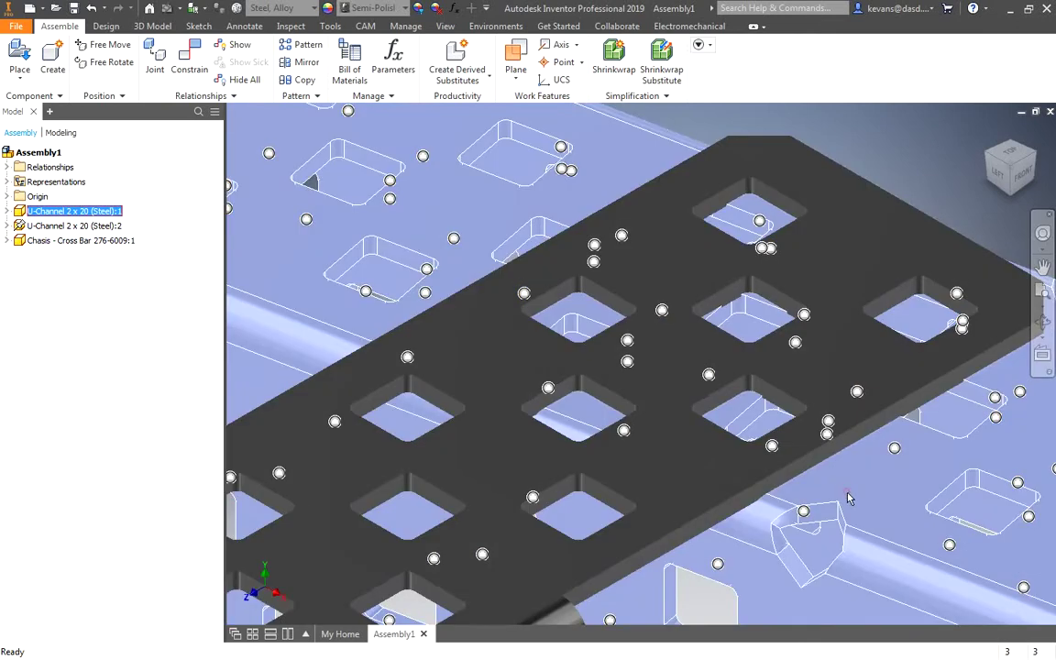
pyautogui.keyDown('ctrl'); pyautogui.click(709, 387); pyautogui.keyUp('ctrl')
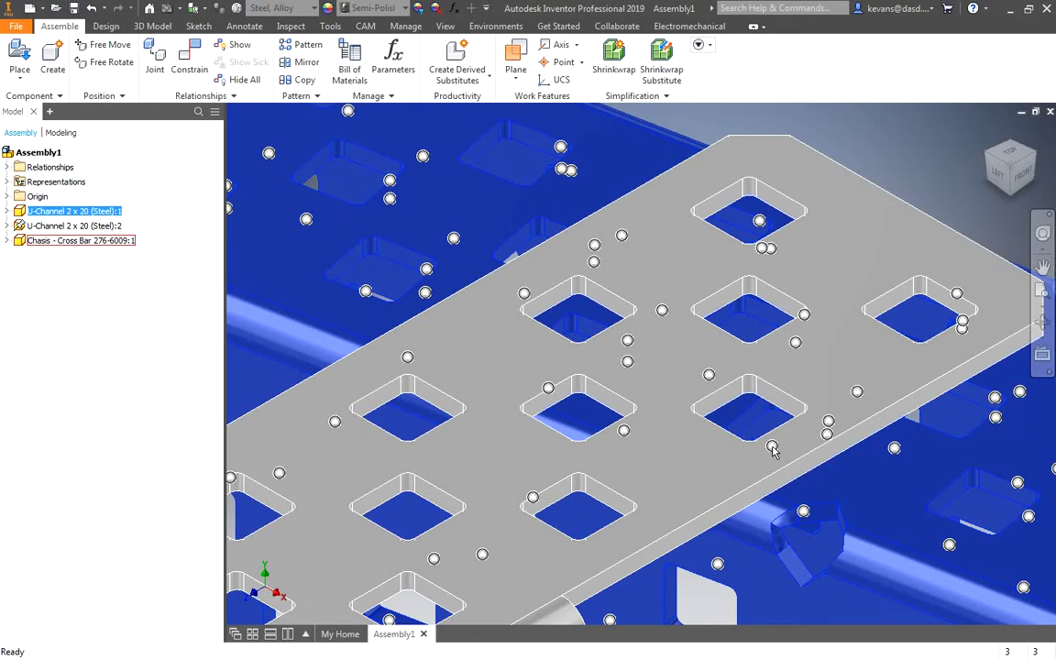
pyautogui.click(773, 448)
pyautogui.press('c')
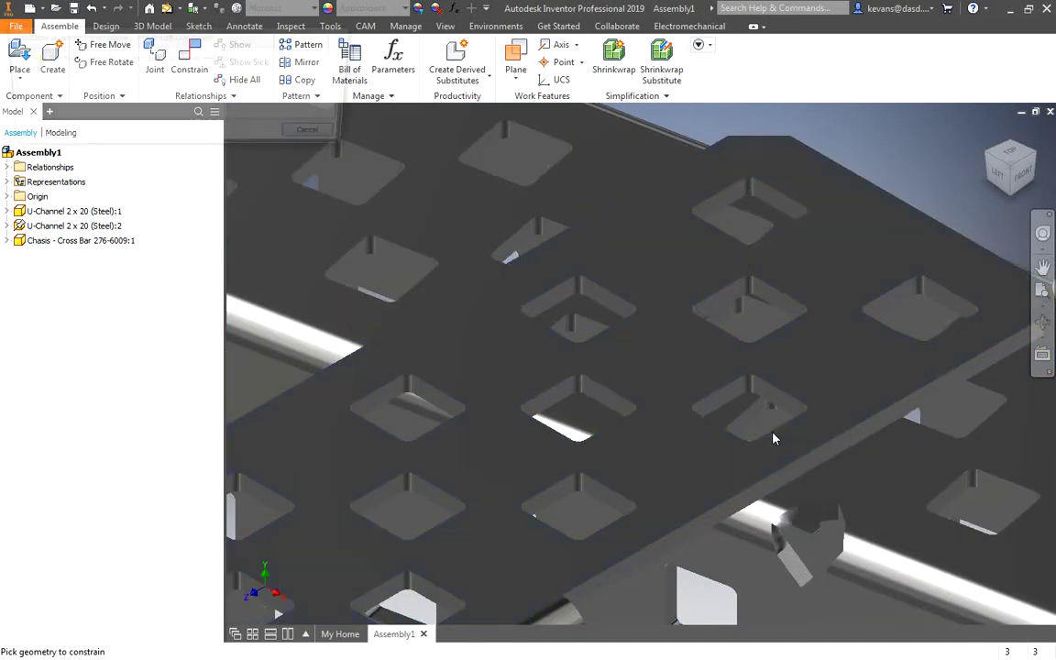
pyautogui.click(319, 136)
pyautogui.click(718, 397)
pyautogui.scroll(-5, 590, 370)
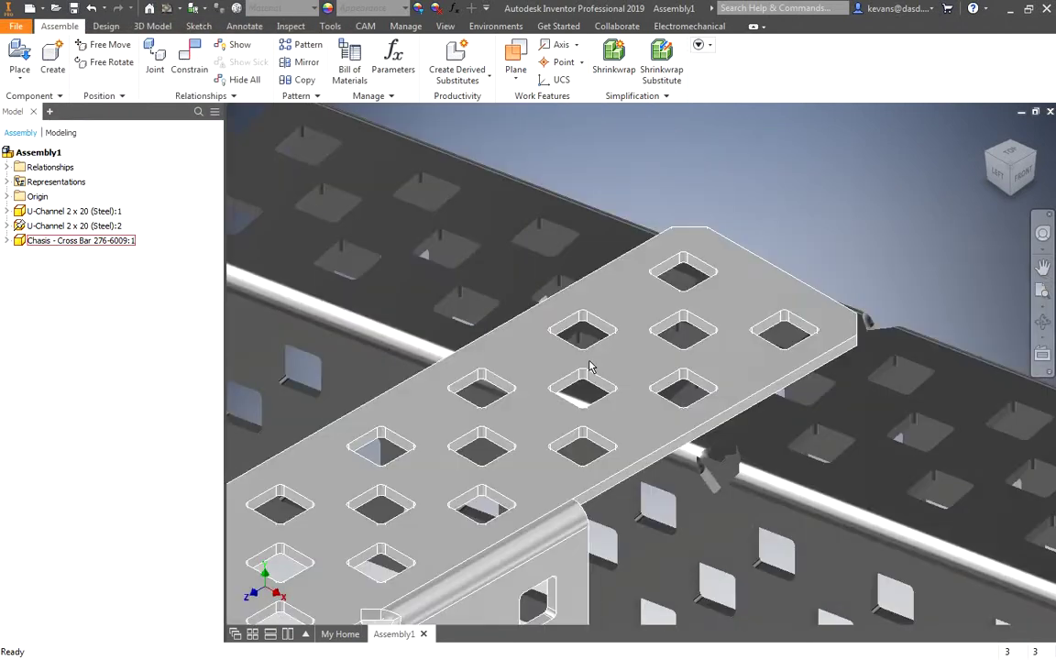
# Free-move U-Channel 2 x 20 (Steel):1 upward out of the way.
pyautogui.press('Escape')
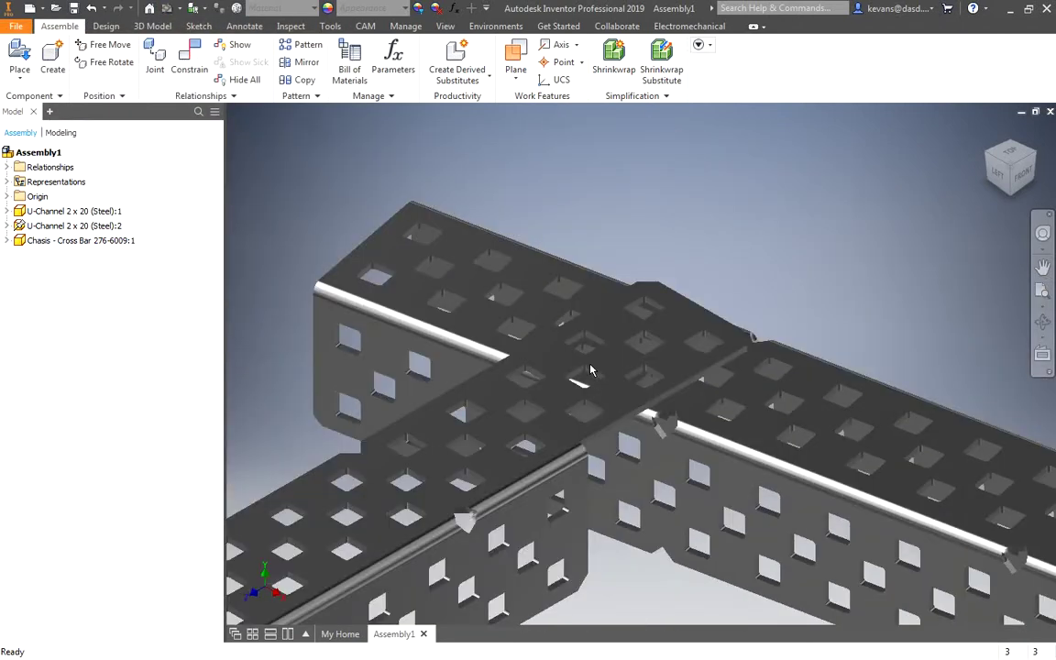
pyautogui.click(126, 50)
pyautogui.moveTo(738, 449); pyautogui.dragTo(853, 368)
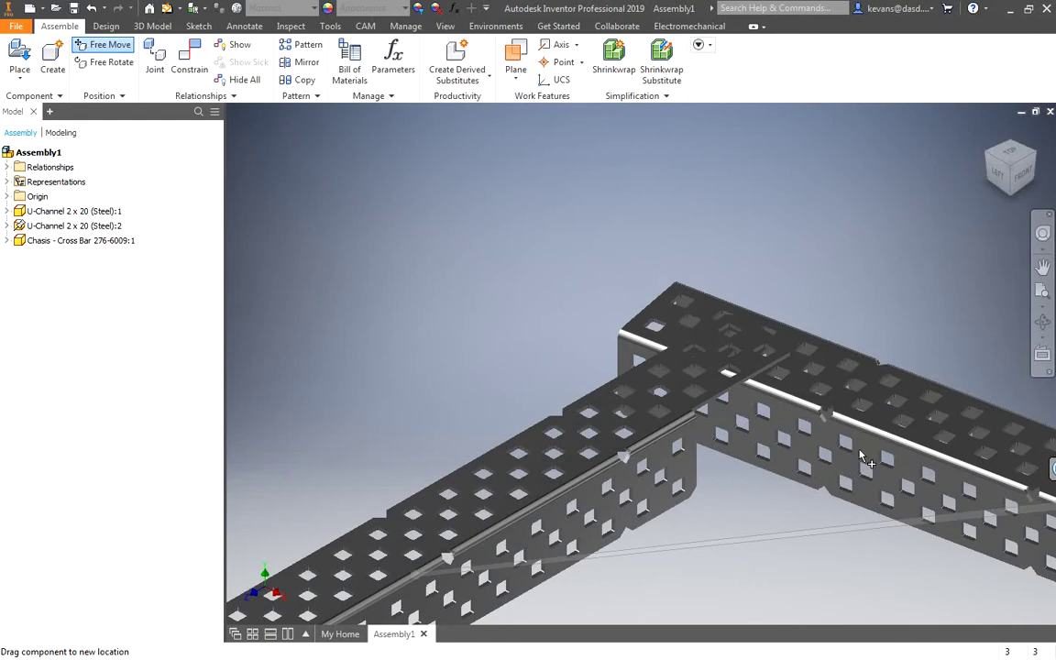
pyautogui.press('Escape')
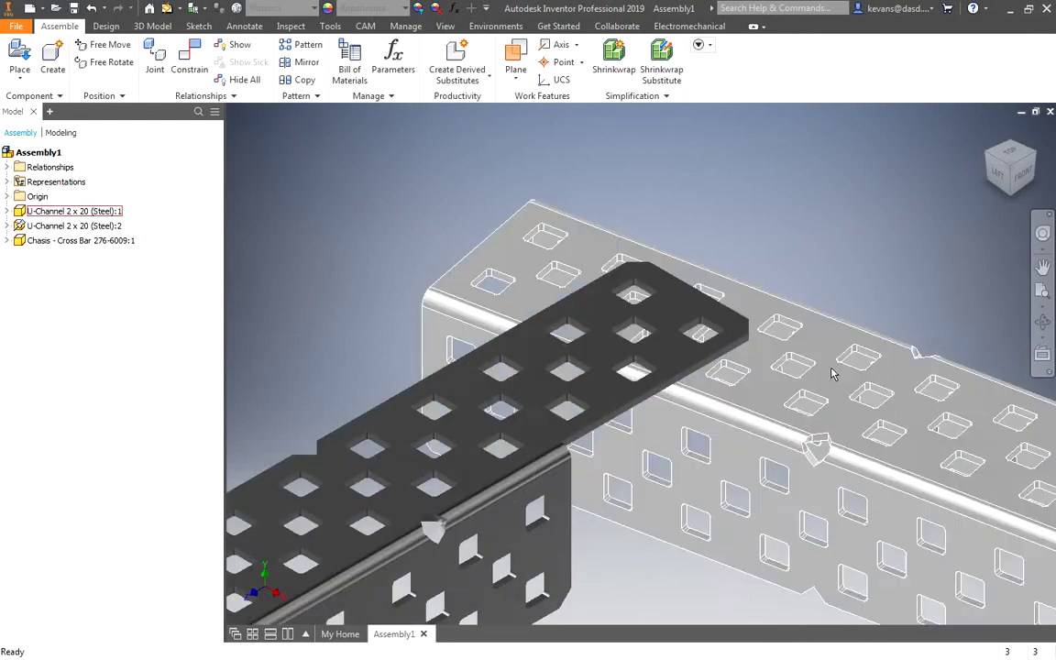
pyautogui.scroll(5, 835, 371)
# Constrain a U-Channel:1 hole edge to a cross-bar hole edge, joining them at right angles.
pyautogui.click(800, 396)
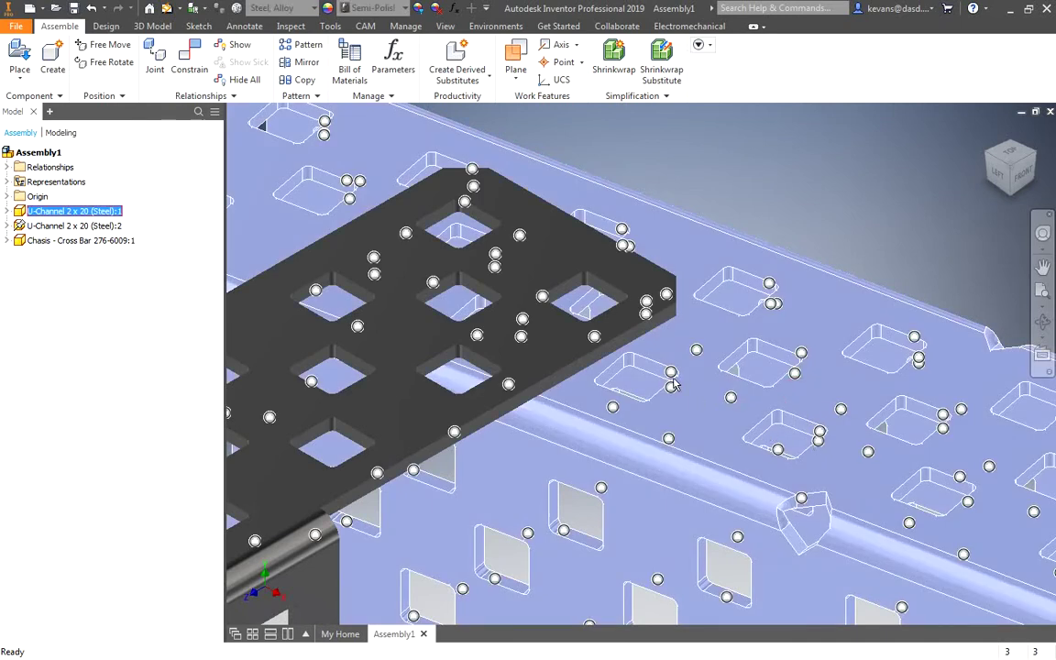
pyautogui.press('alt')
pyautogui.press('c')
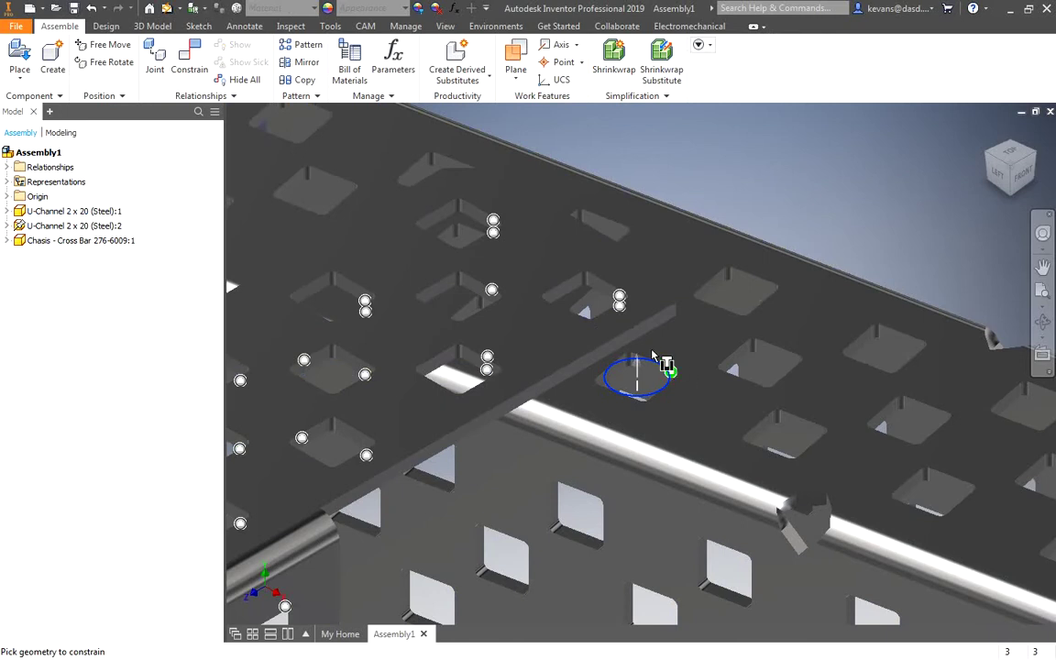
pyautogui.click(631, 372)
pyautogui.click(366, 310)
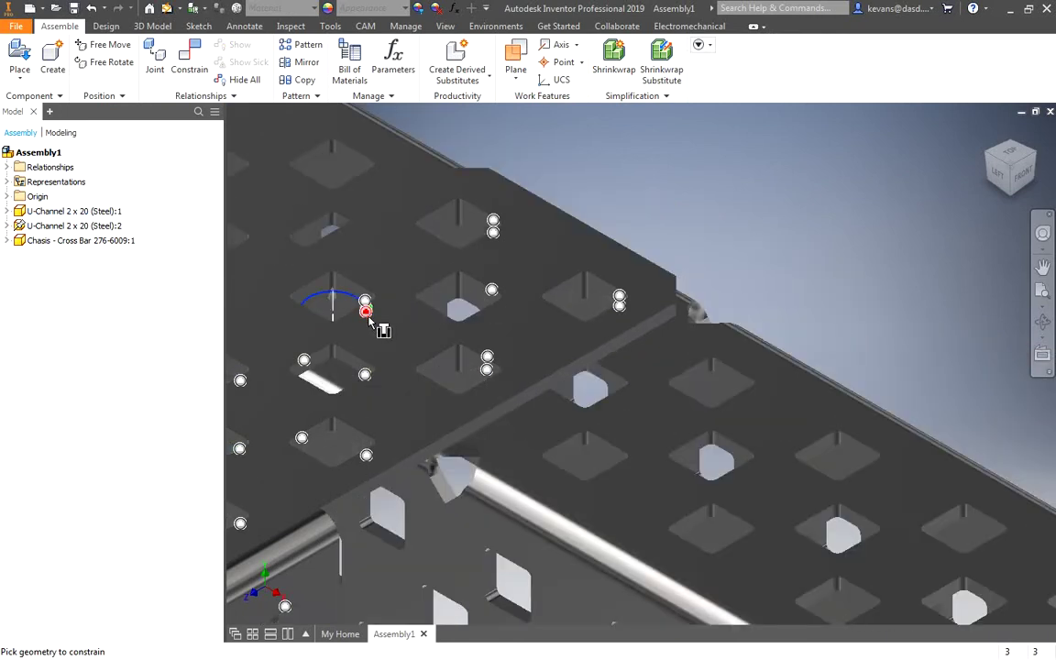
pyautogui.click(365, 375)
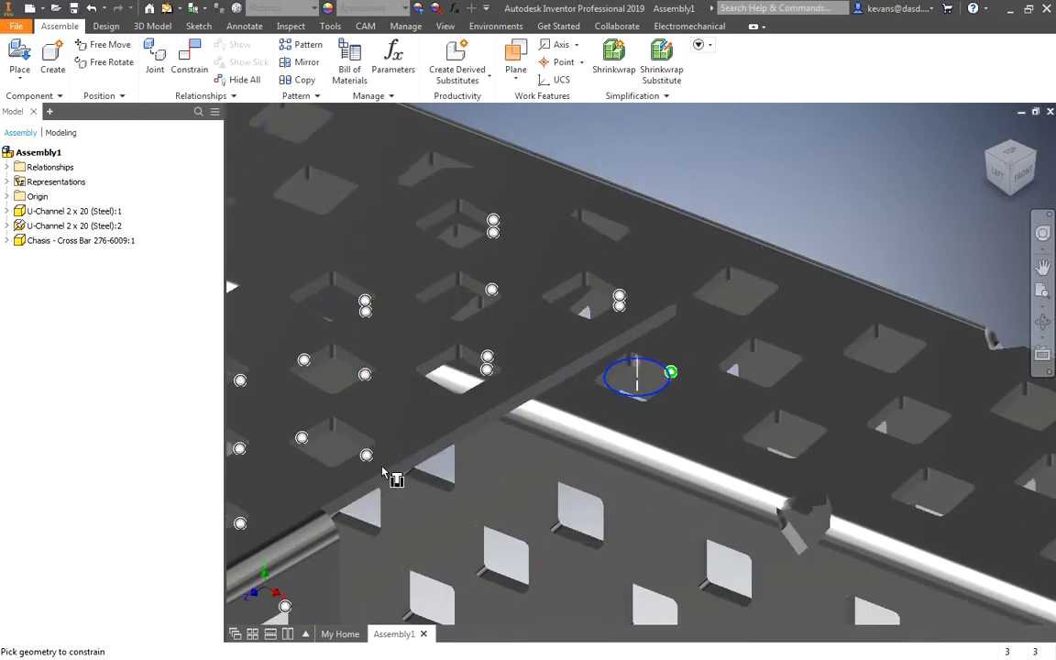
pyautogui.click(365, 310)
pyautogui.press('alt')
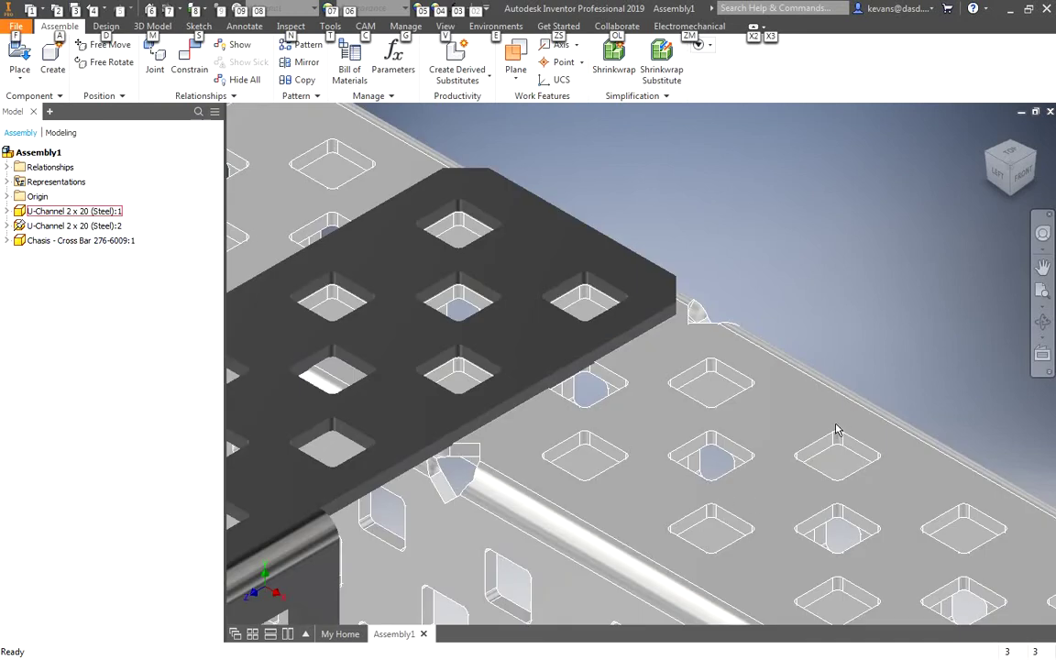
pyautogui.keyDown('shift'); pyautogui.moveTo(857, 411); pyautogui.dragTo(787, 317, button='middle'); pyautogui.keyUp('shift')
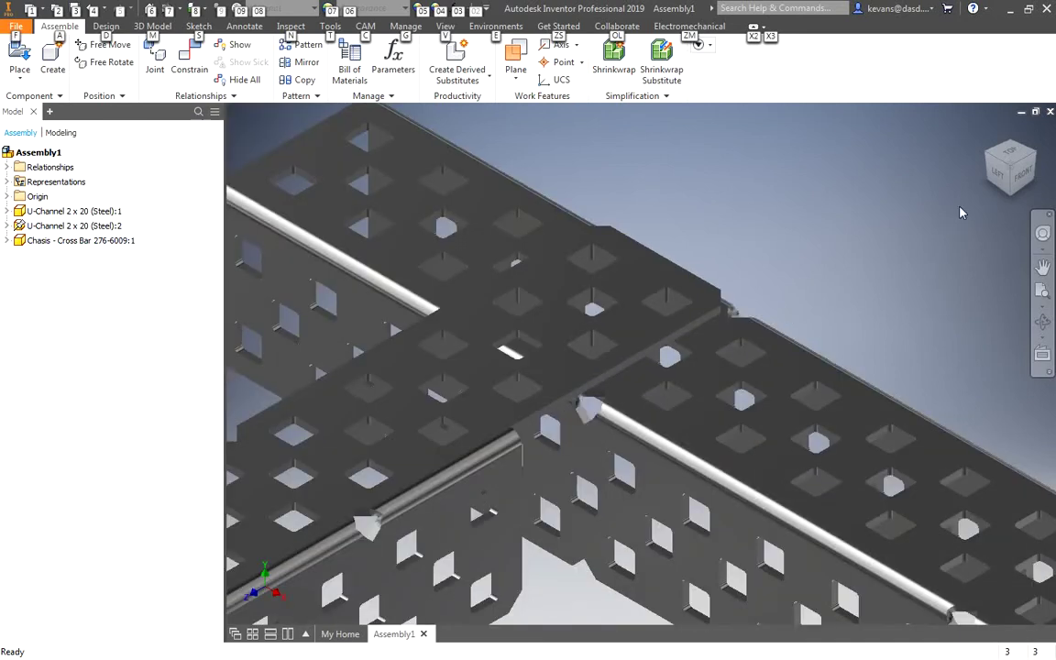
pyautogui.click(988, 131)
pyautogui.click(980, 370)
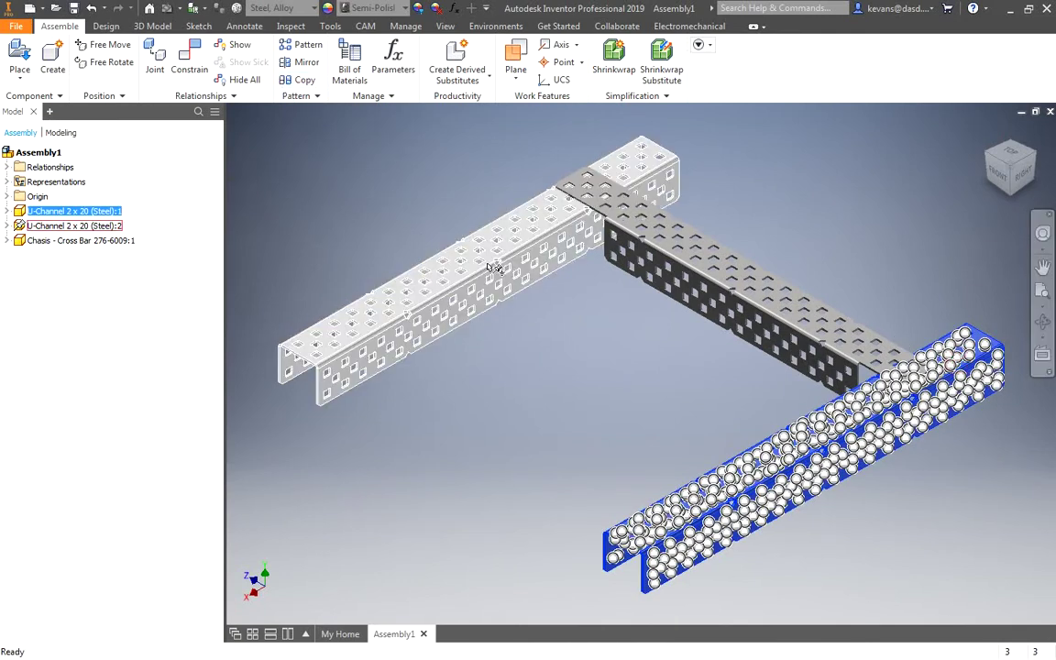
pyautogui.click(491, 266)
pyautogui.click(647, 286)
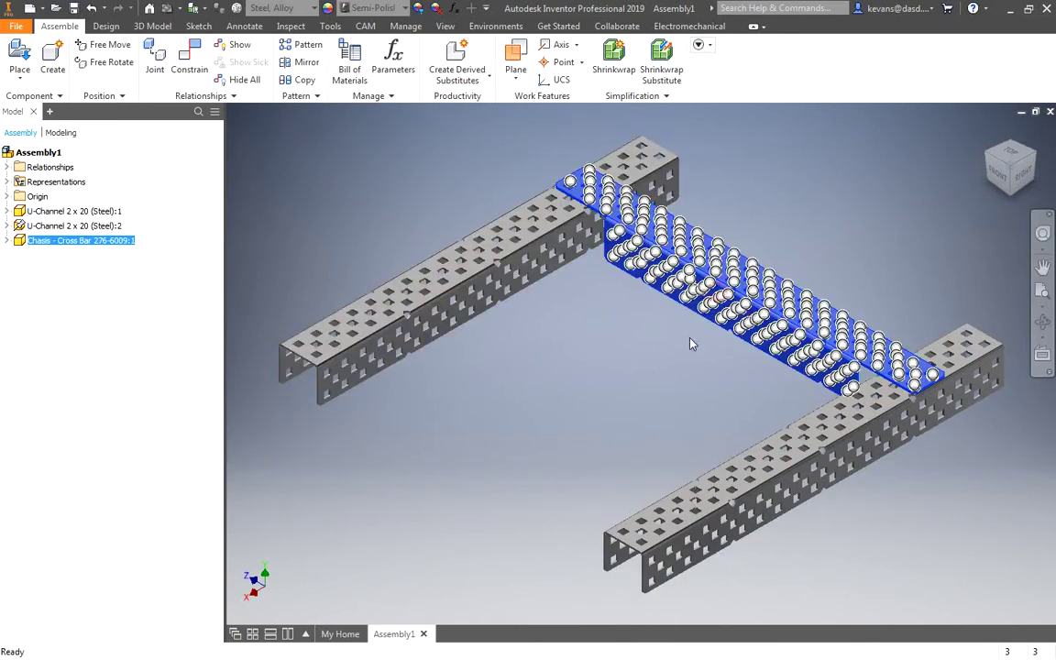
pyautogui.click(692, 342)
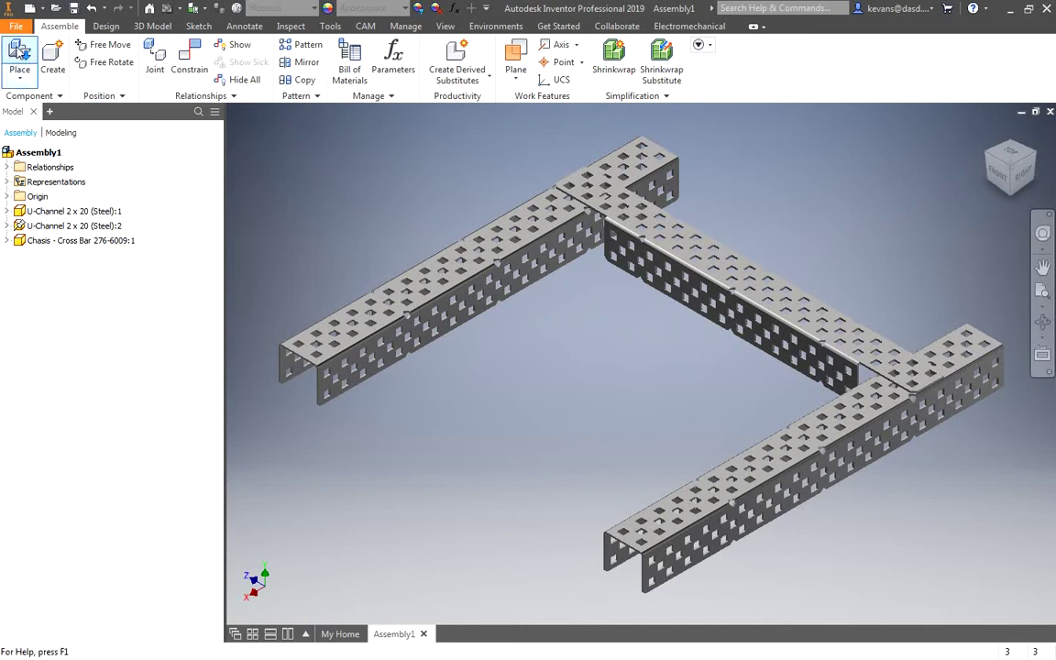
# Place the 4-Post Hex Nut Retainer into the assembly.
pyautogui.click(21, 53)
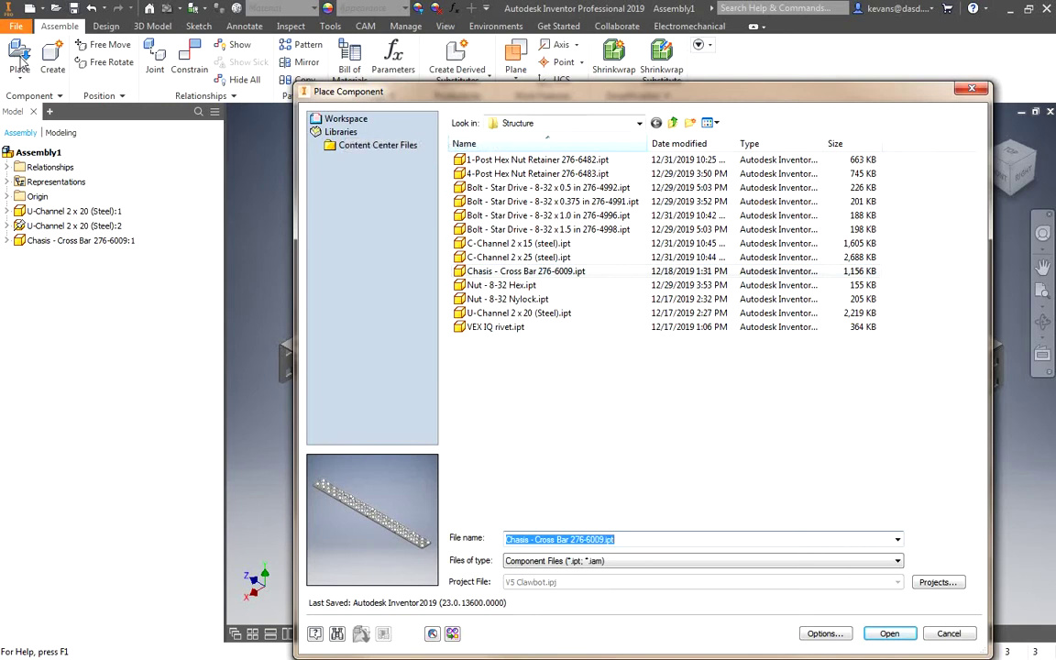
pyautogui.click(509, 176)
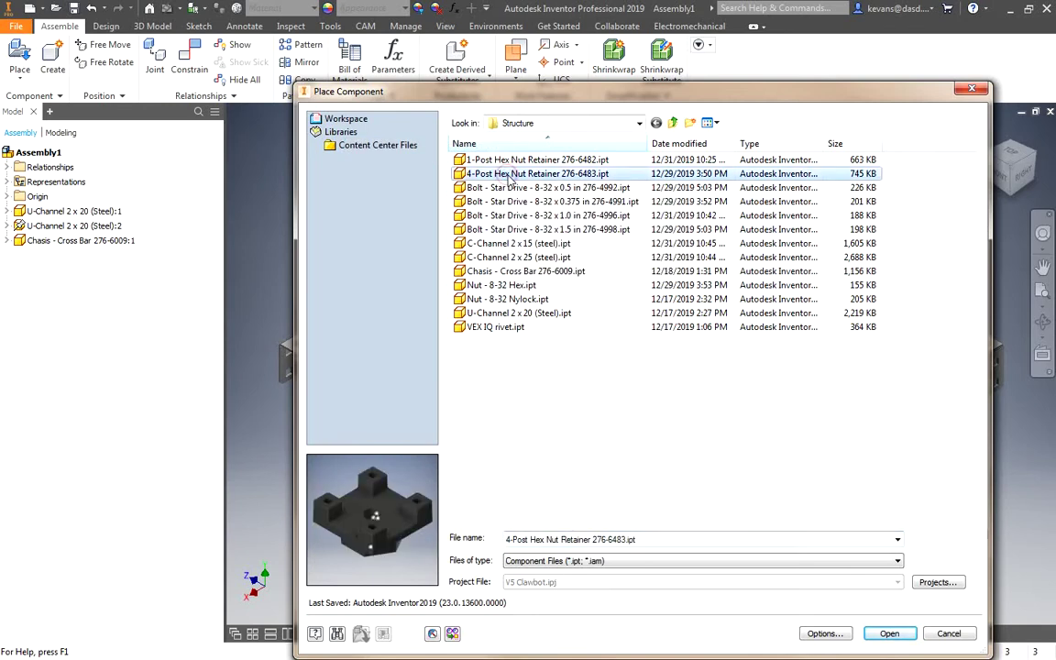
pyautogui.doubleClick(509, 175)
pyautogui.click(459, 195)
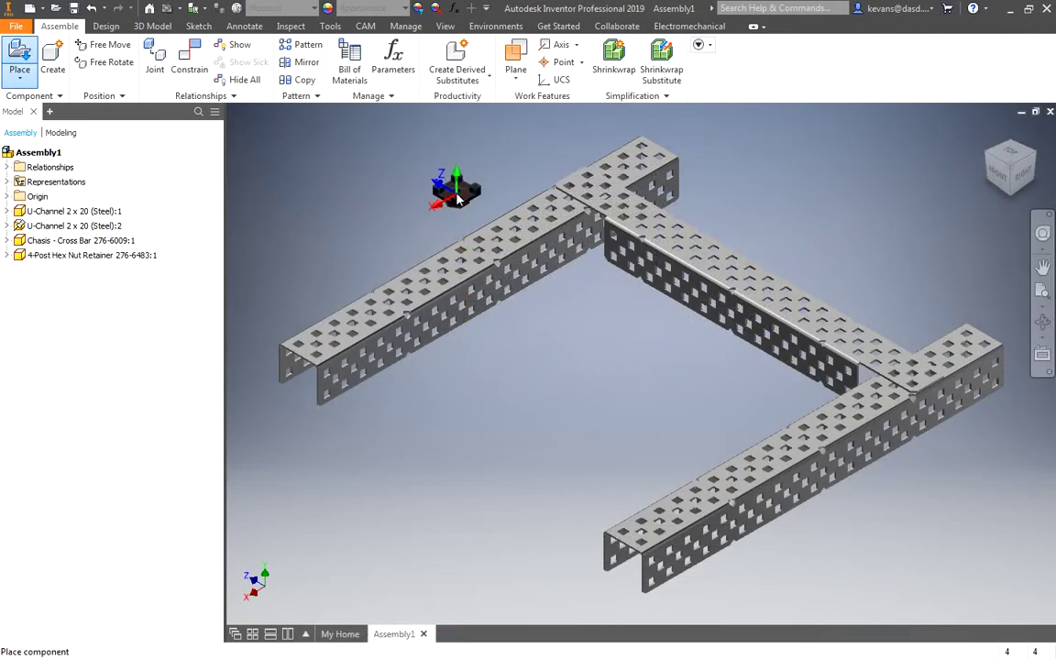
pyautogui.rightClick(455, 190)
pyautogui.click(513, 196)
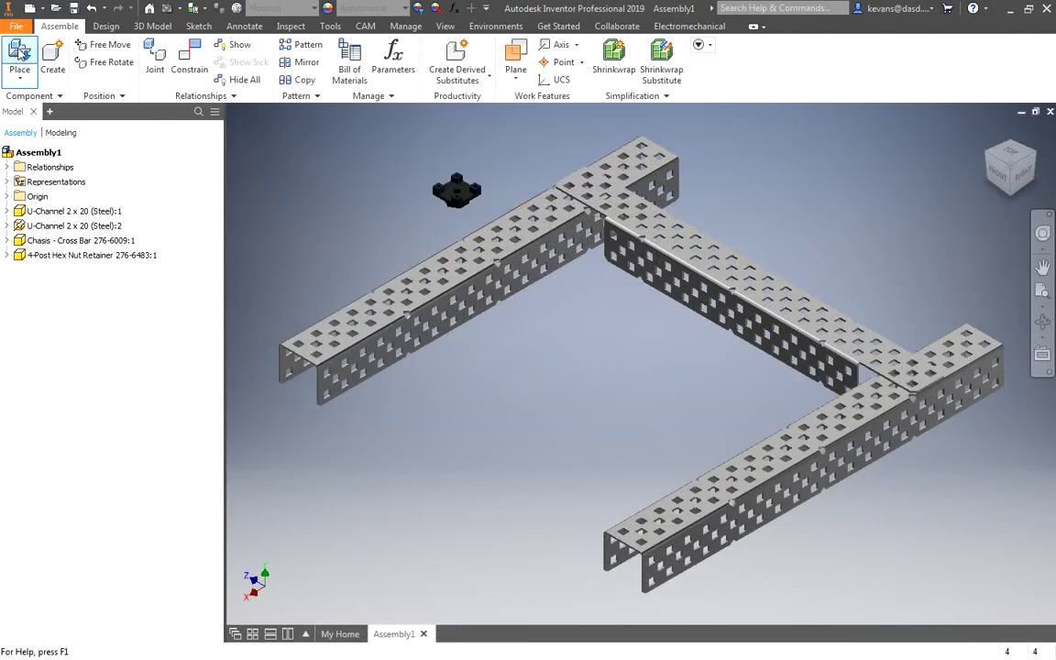
# Place the 8-32 x 0.375 star-drive bolt and the 8-32 hex nut together.
pyautogui.click(20, 50)
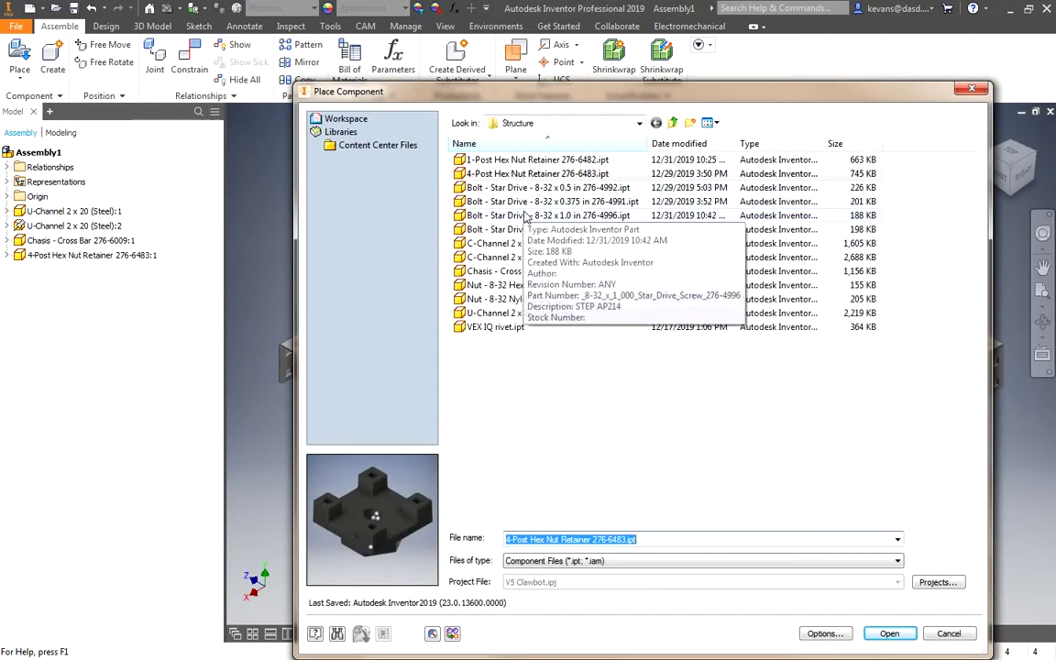
pyautogui.click(532, 202)
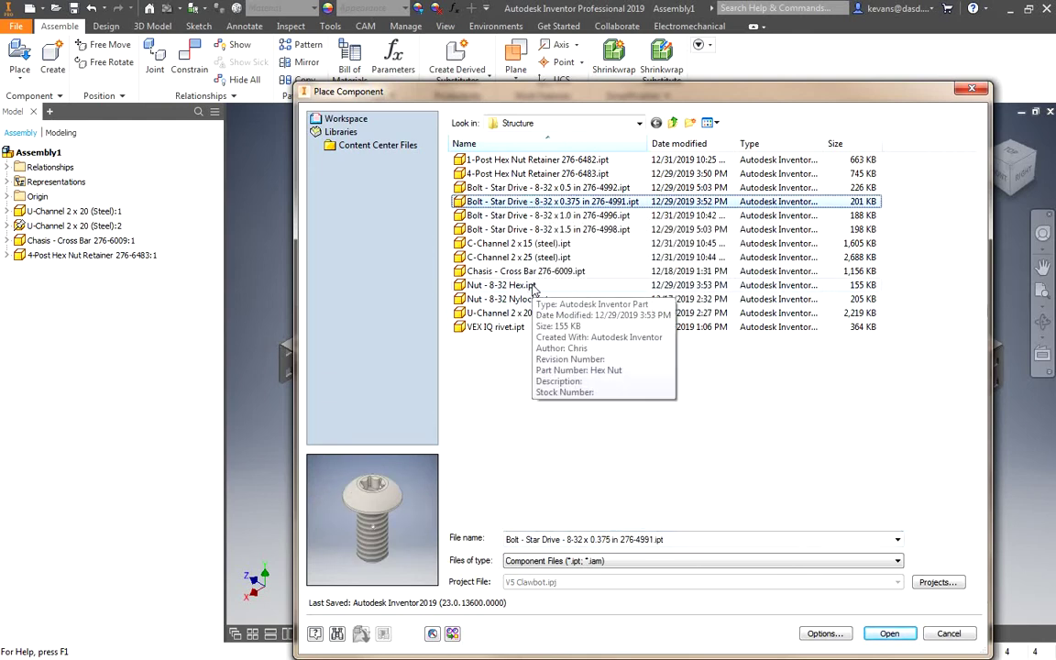
pyautogui.keyDown('ctrl'); pyautogui.click(535, 286); pyautogui.keyUp('ctrl')
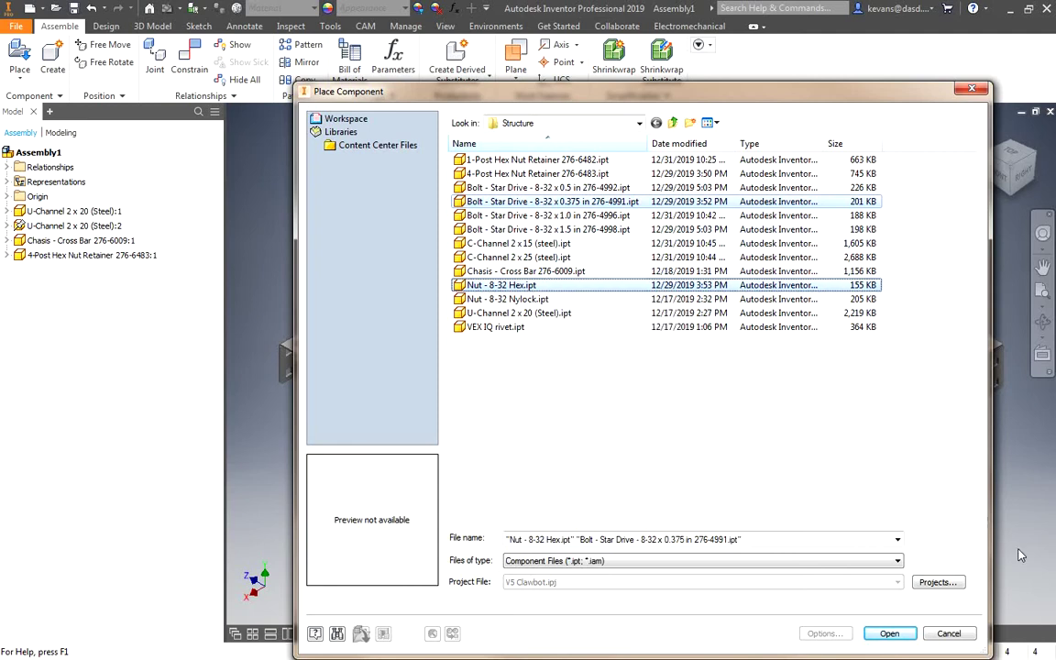
pyautogui.click(911, 638)
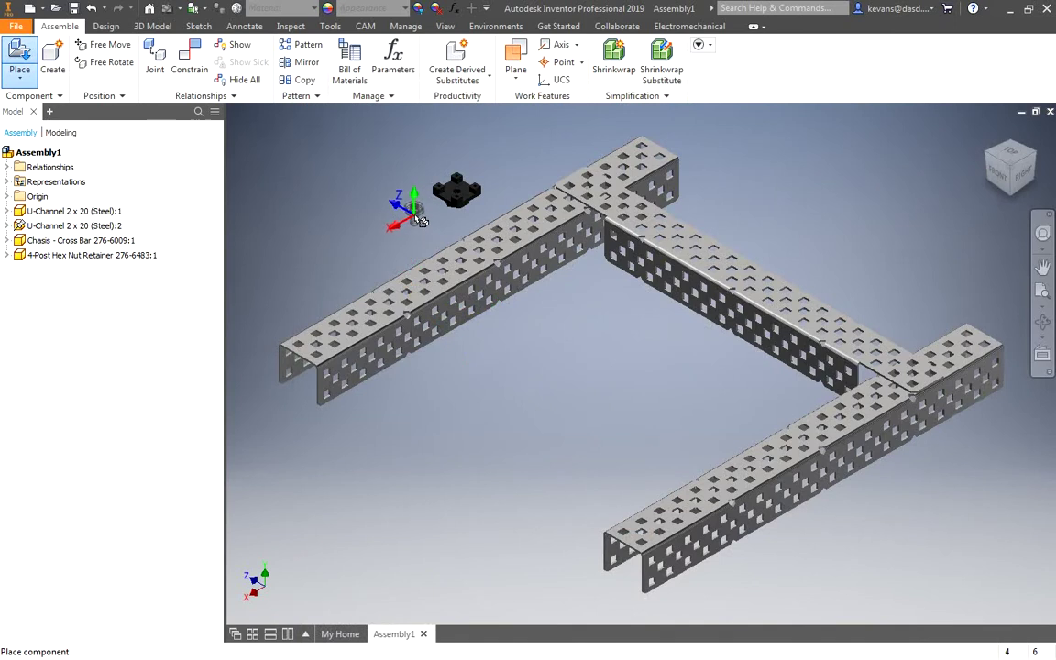
pyautogui.rightClick(421, 224)
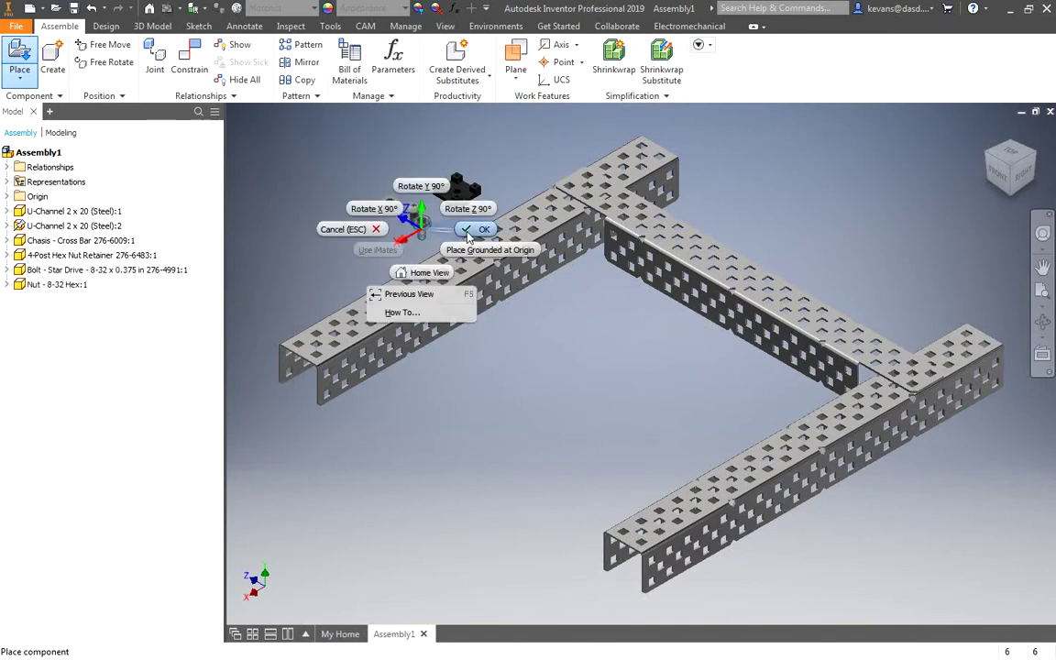
pyautogui.click(468, 233)
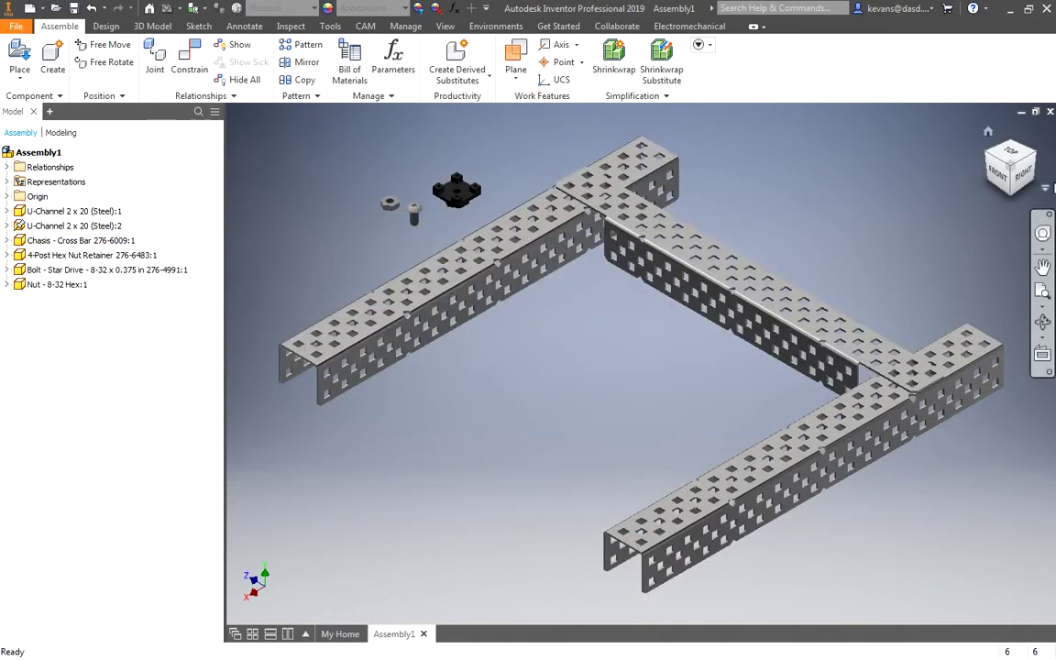
# Move the retainer beneath the cross bar junction and rotate it square with the frame.
pyautogui.moveTo(1005, 161)
pyautogui.keyDown('shift'); pyautogui.mouseDown(button='middle')
pyautogui.moveTo(945, 229)
pyautogui.moveTo(877, 276)
pyautogui.moveTo(703, 346)
pyautogui.moveTo(705, 403)
pyautogui.moveTo(682, 426)
pyautogui.moveTo(697, 431)
pyautogui.mouseUp(button='middle'); pyautogui.keyUp('shift')
pyautogui.moveTo(513, 130); pyautogui.dragTo(472, 376)
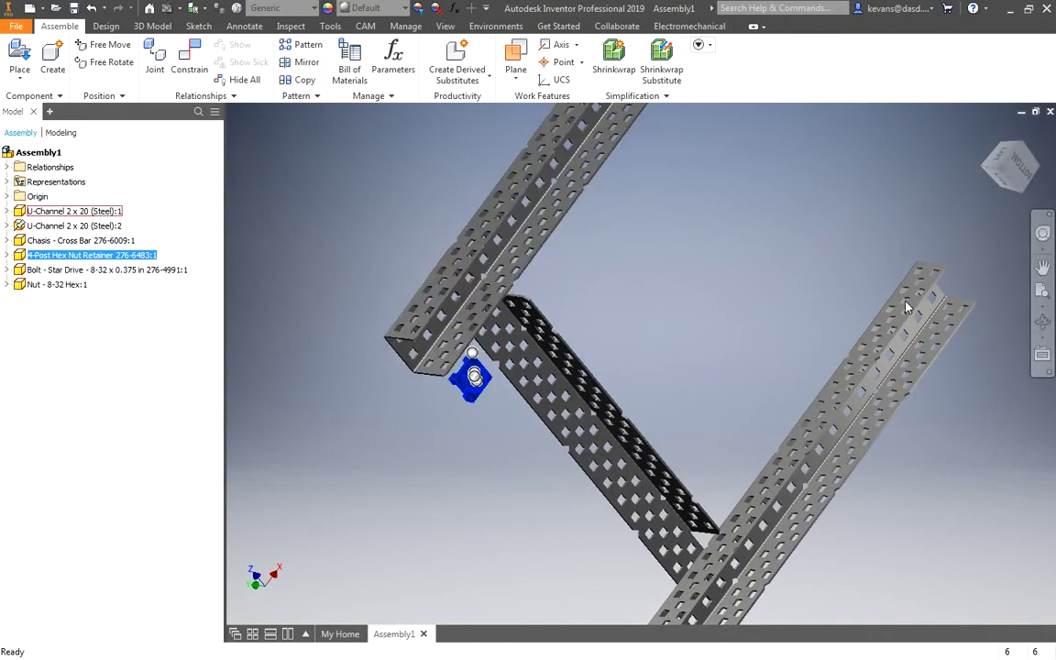
pyautogui.click(636, 311)
pyautogui.keyDown('shift'); pyautogui.moveTo(636, 311); pyautogui.dragTo(592, 309, button='middle'); pyautogui.keyUp('shift')
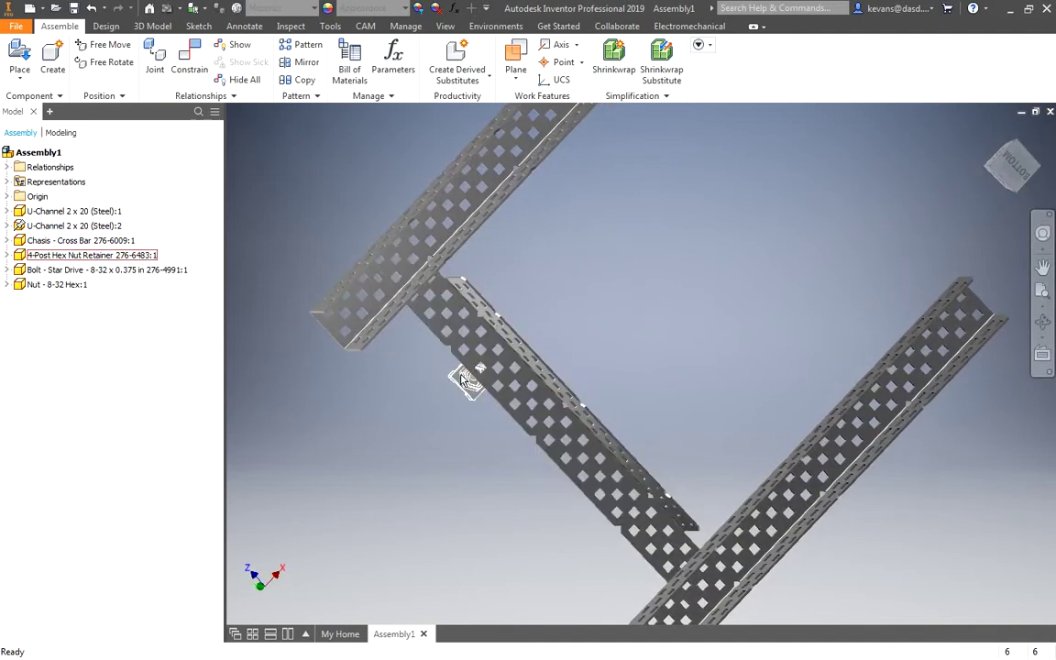
pyautogui.moveTo(469, 378); pyautogui.dragTo(397, 353)
pyautogui.scroll(-5, 396, 353)
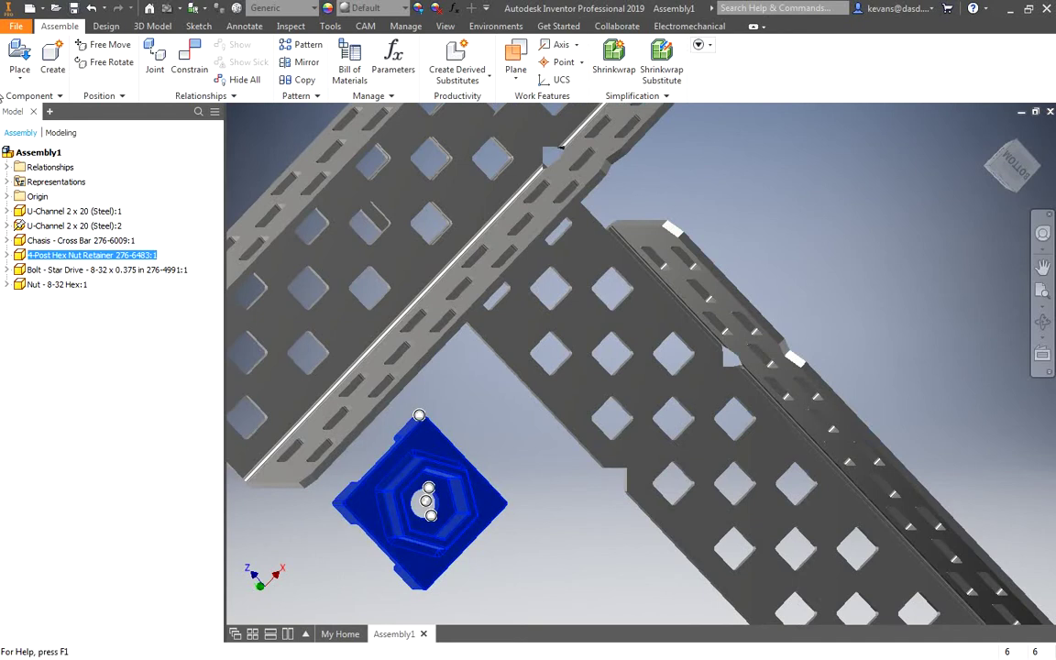
pyautogui.click(108, 62)
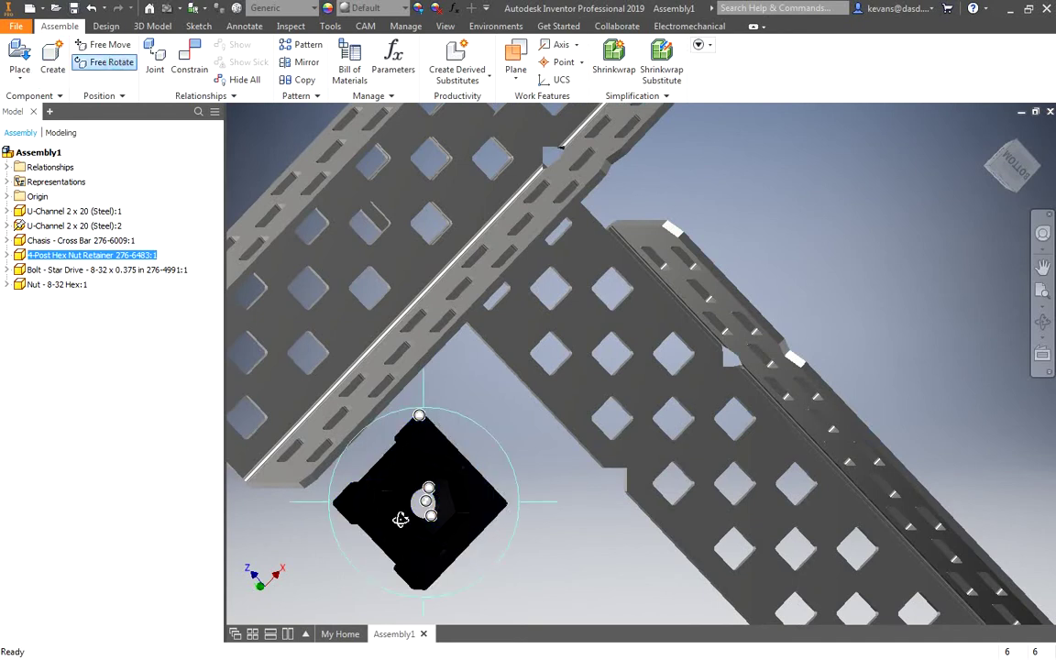
pyautogui.moveTo(400, 521); pyautogui.dragTo(430, 510)
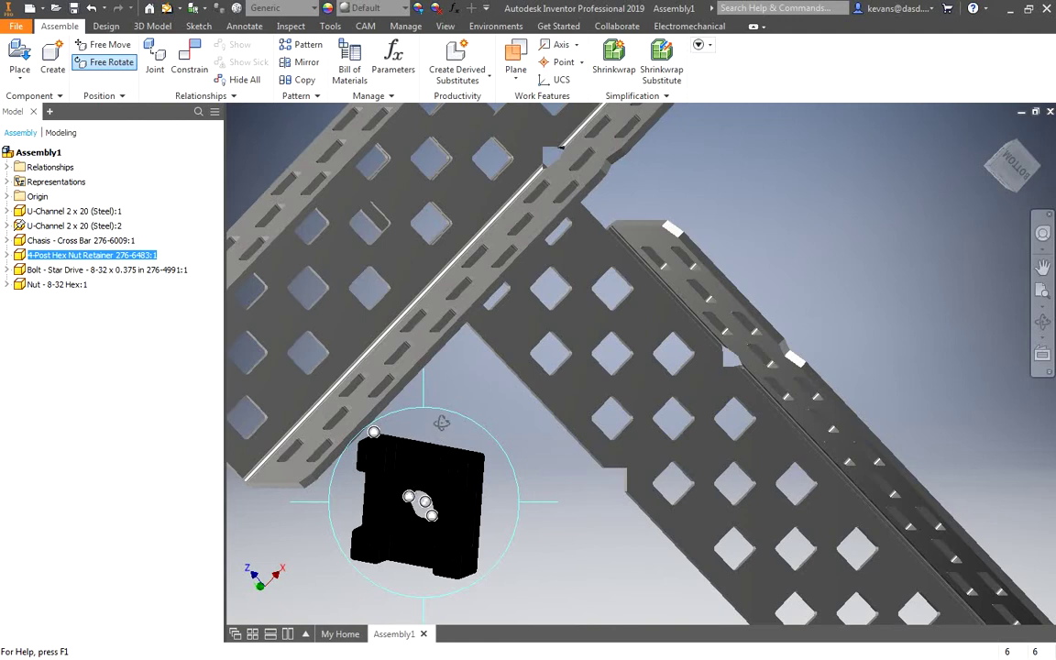
pyautogui.press('Escape')
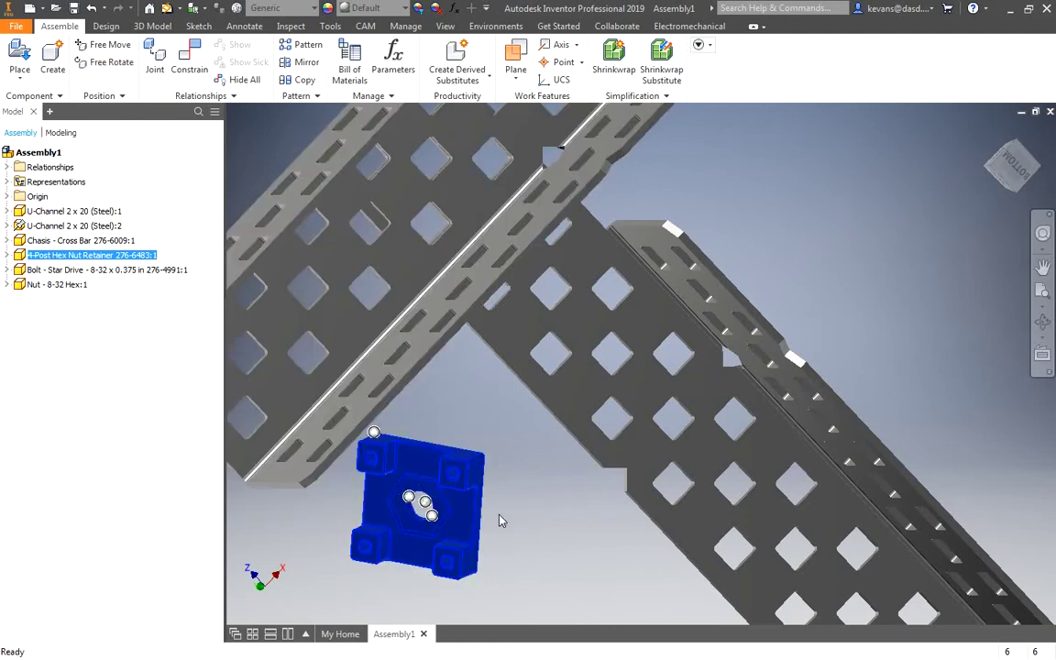
# Insert the retainer's hole into the upper channel hole and rotate it into line.
pyautogui.press('alt')
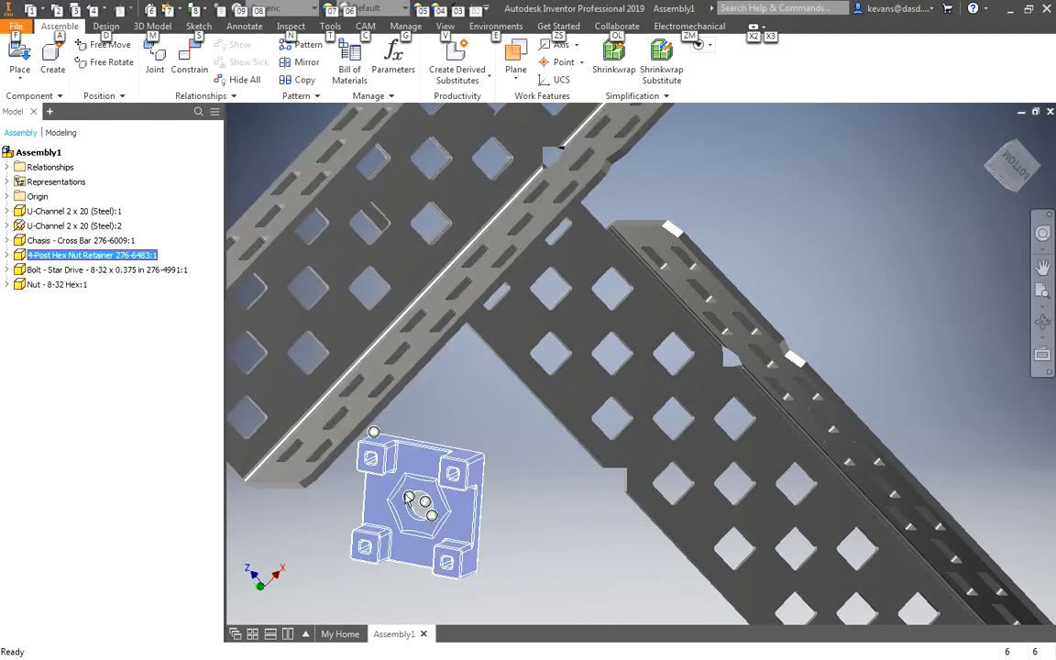
pyautogui.press('c')
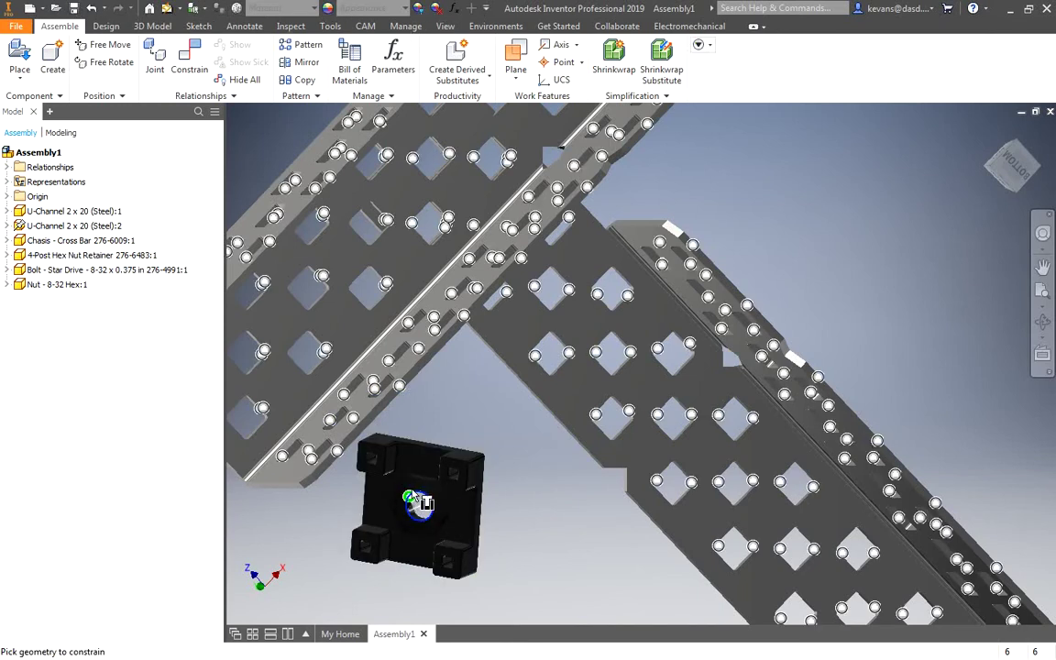
pyautogui.click(439, 158)
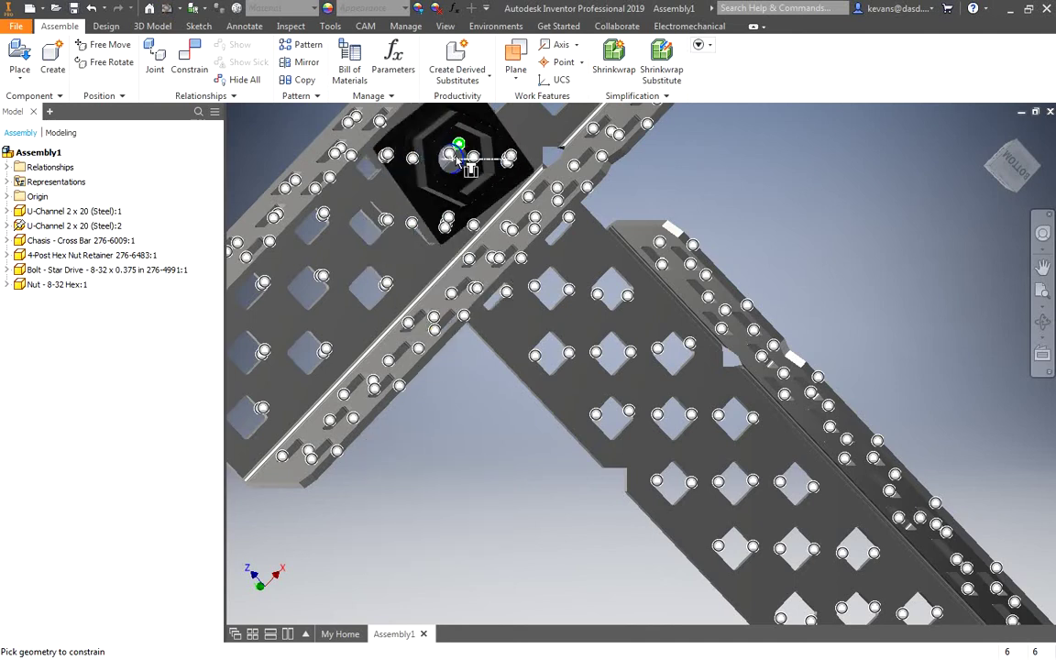
pyautogui.moveTo(458, 172)
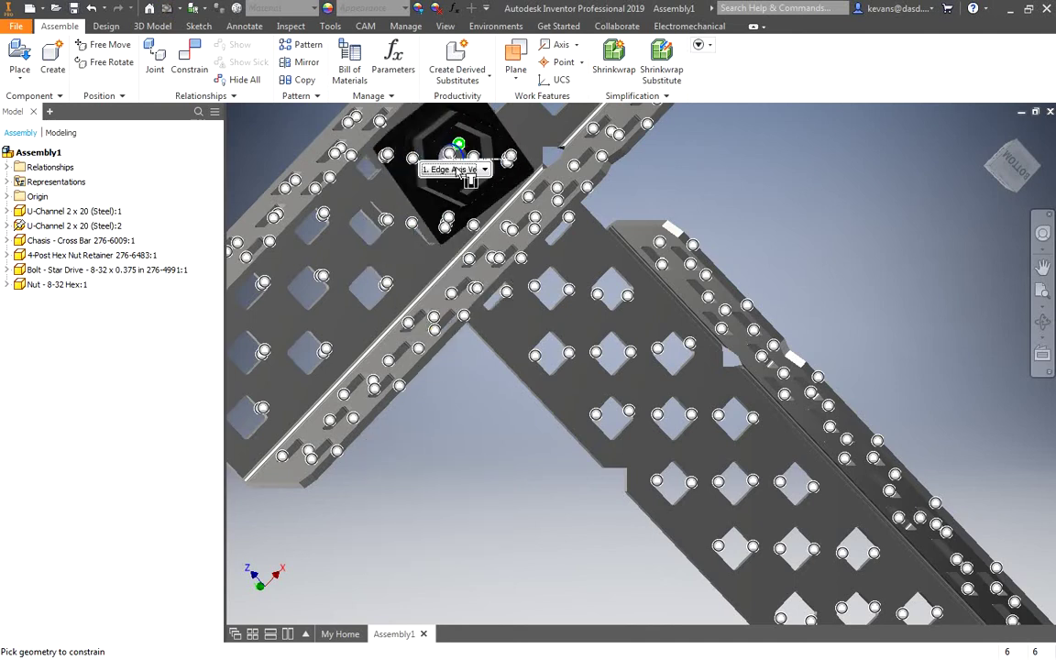
pyautogui.press('Escape')
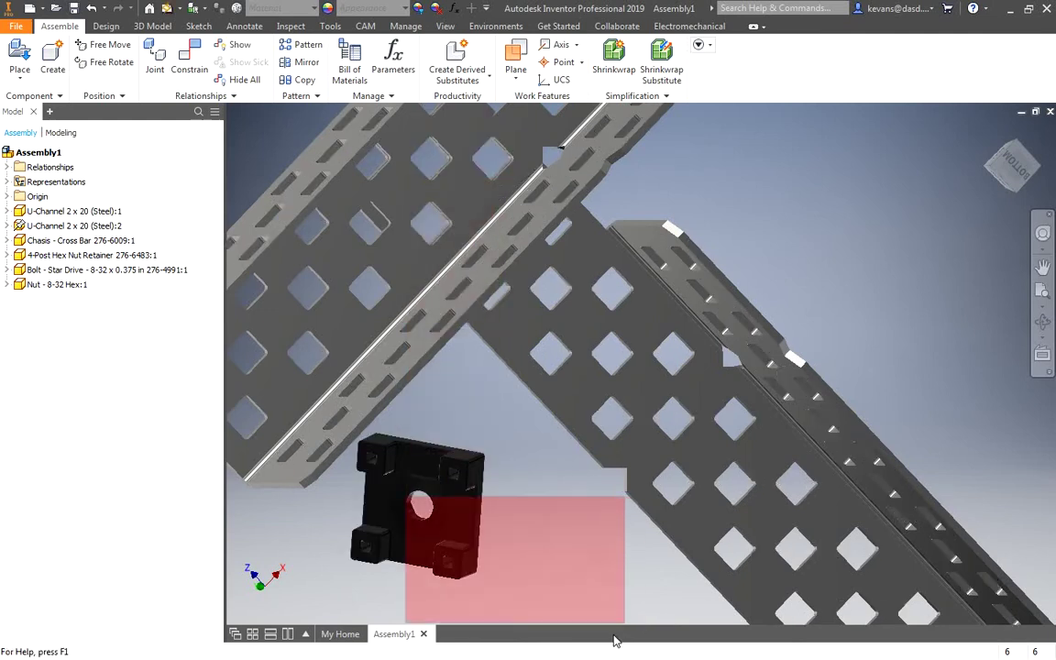
pyautogui.click(413, 495)
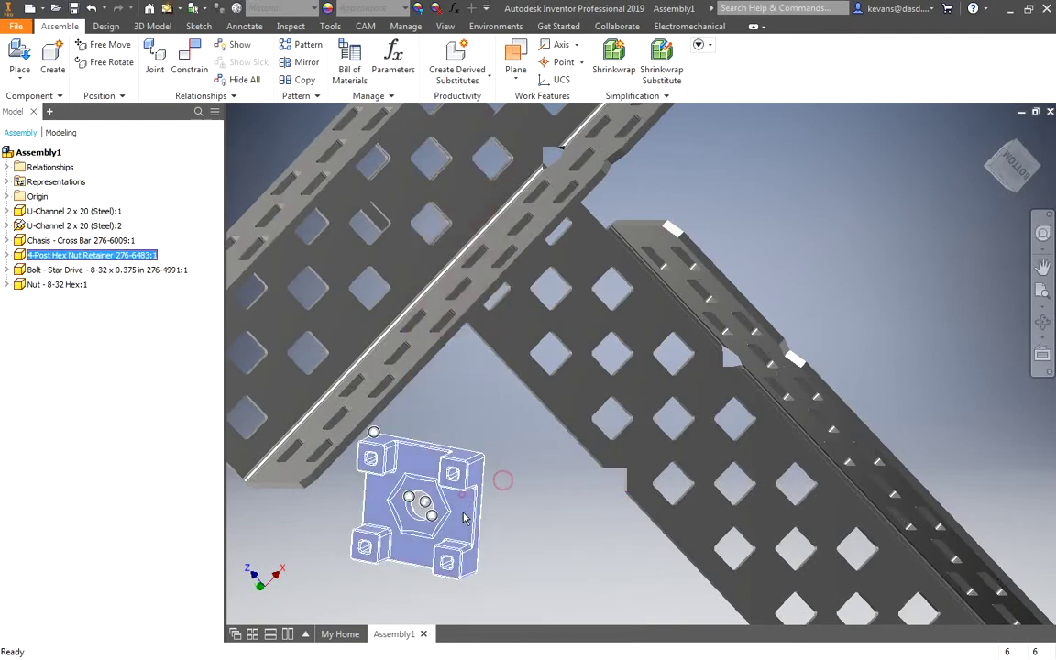
pyautogui.press('alt')
pyautogui.press('c')
pyautogui.click(410, 500)
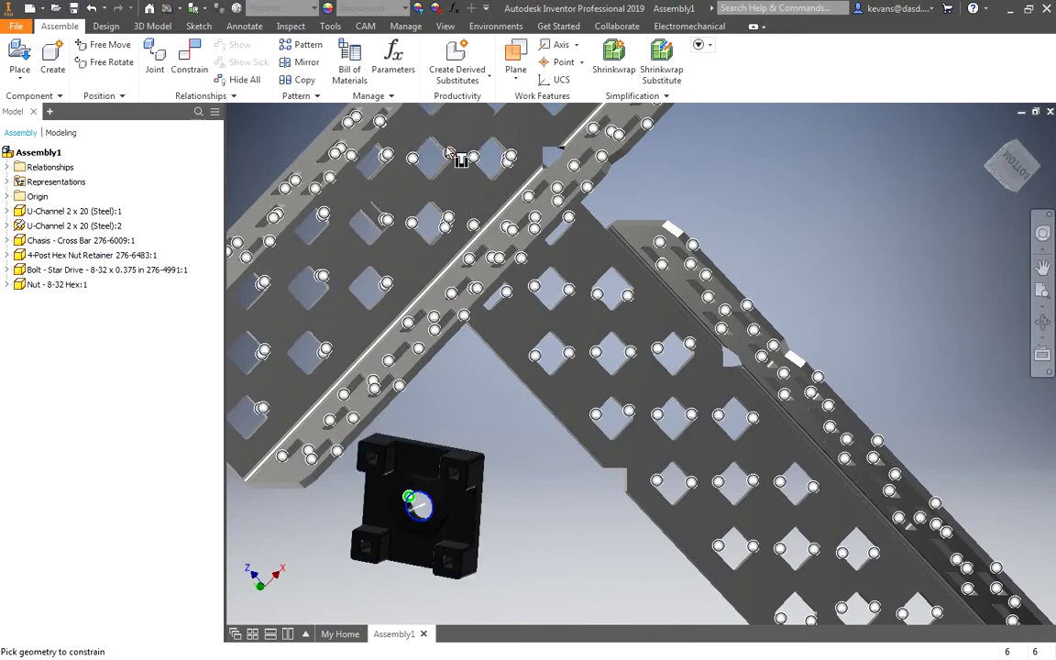
pyautogui.click(488, 181)
pyautogui.press('alt')
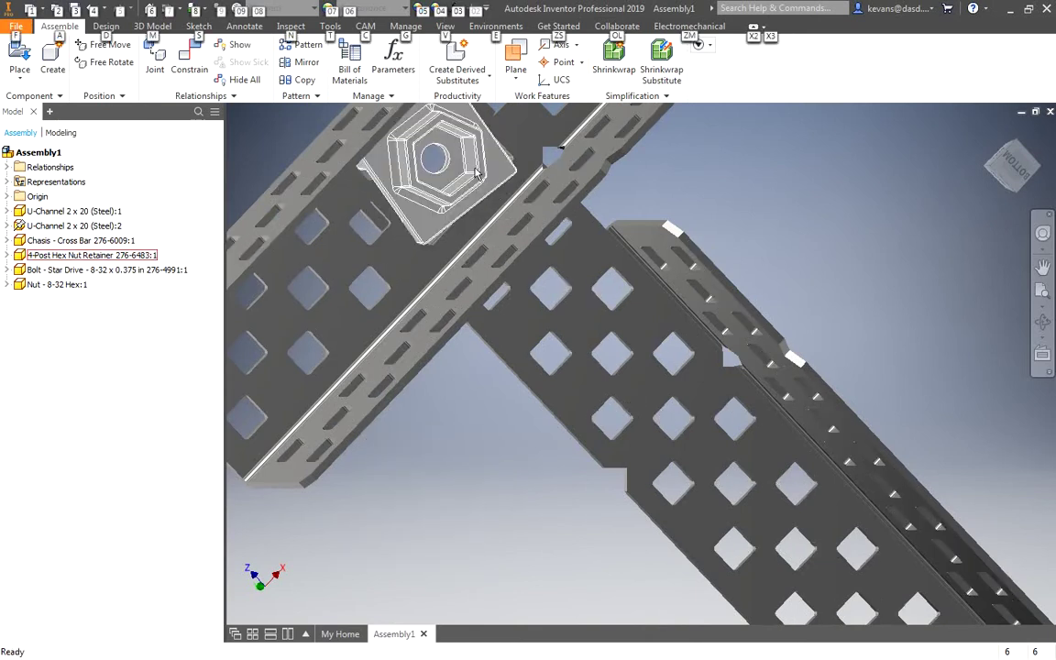
pyautogui.moveTo(480, 202); pyautogui.dragTo(463, 147)
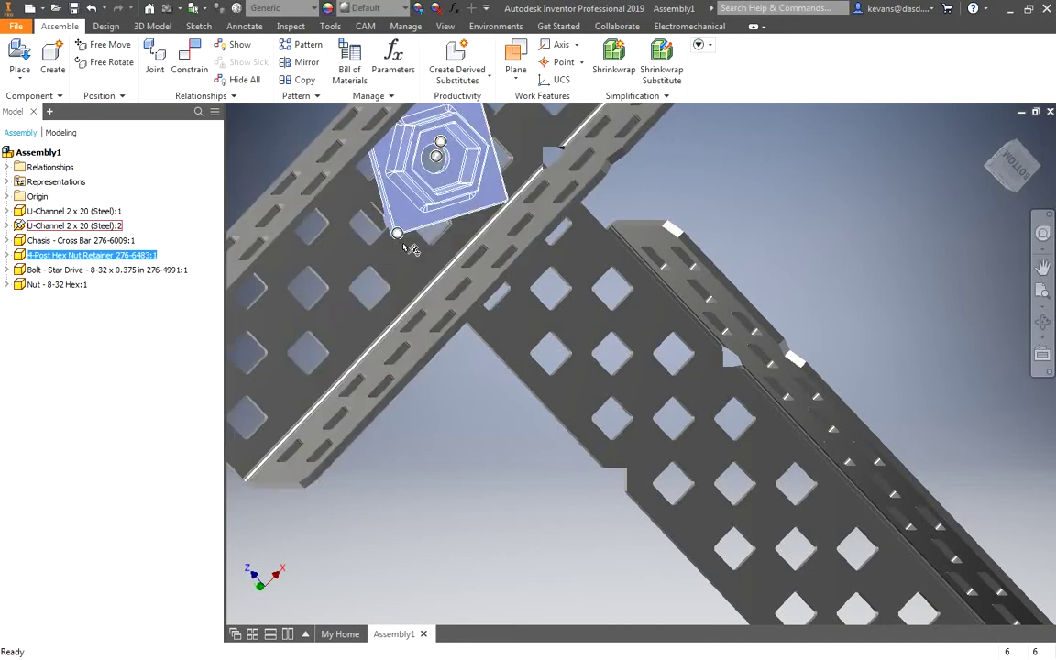
# Restart the constraint command, then return to the Home view.
pyautogui.press('c')
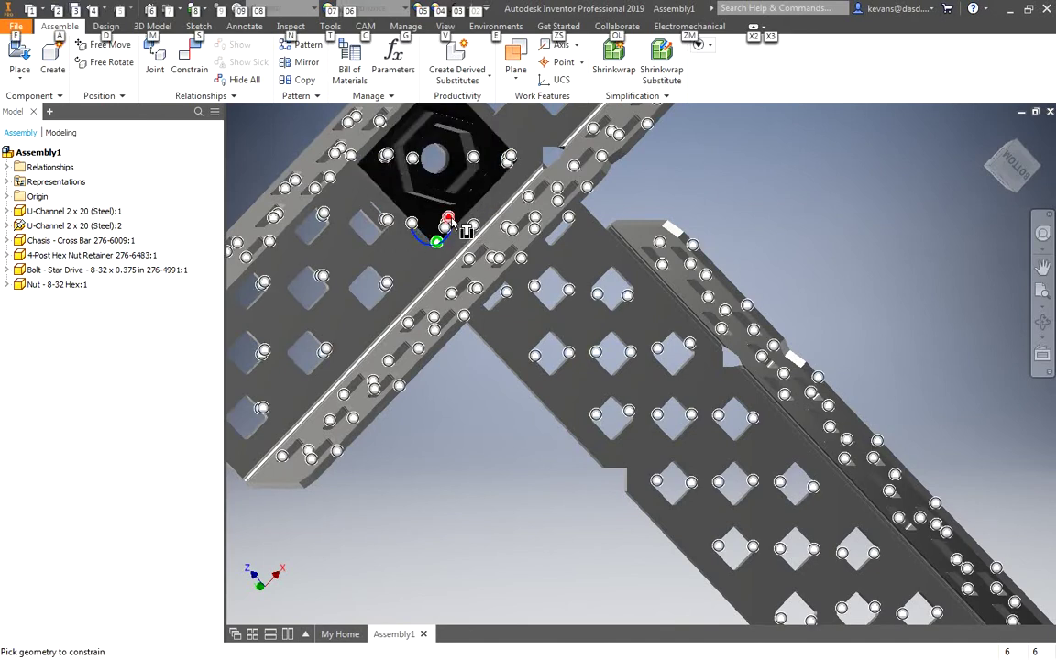
pyautogui.press('Escape')
pyautogui.press('c')
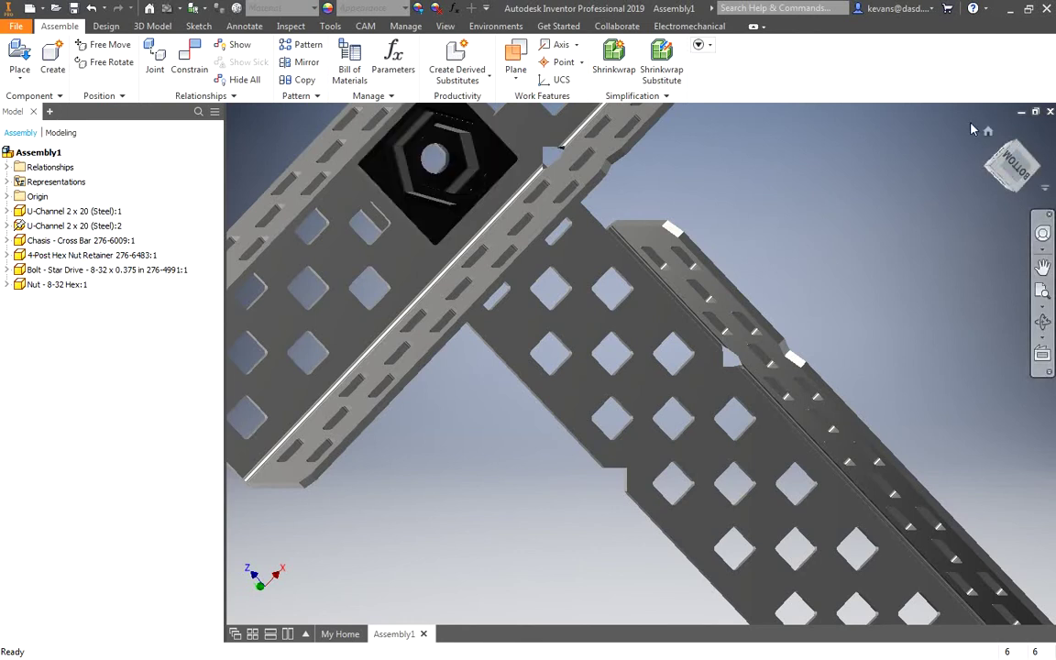
pyautogui.click(984, 132)
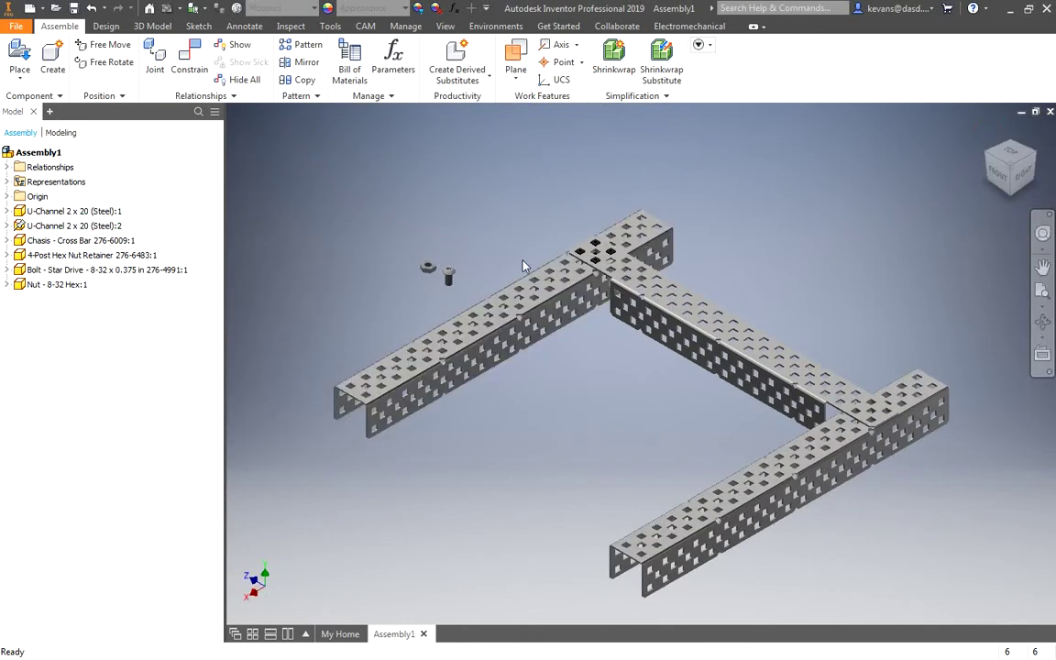
# Move the bolt and nut near the junction and insert the bolt into the cross bar hole.
pyautogui.moveTo(448, 275); pyautogui.dragTo(565, 229)
pyautogui.moveTo(427, 267); pyautogui.dragTo(549, 243)
pyautogui.scroll(5, 582, 240)
pyautogui.click(537, 220)
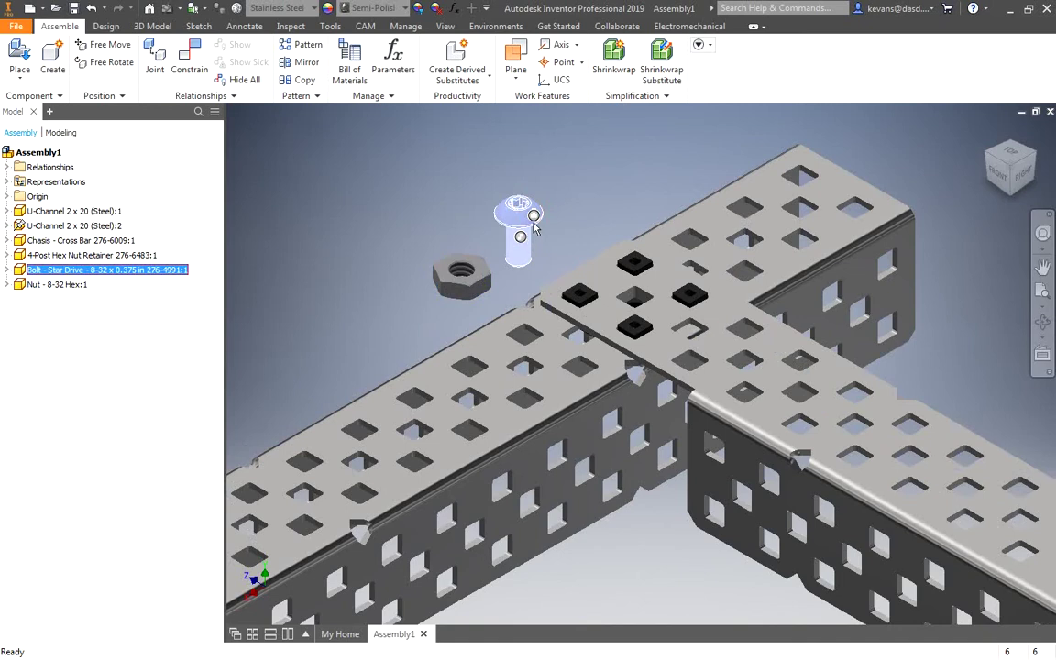
pyautogui.scroll(6, 523, 243)
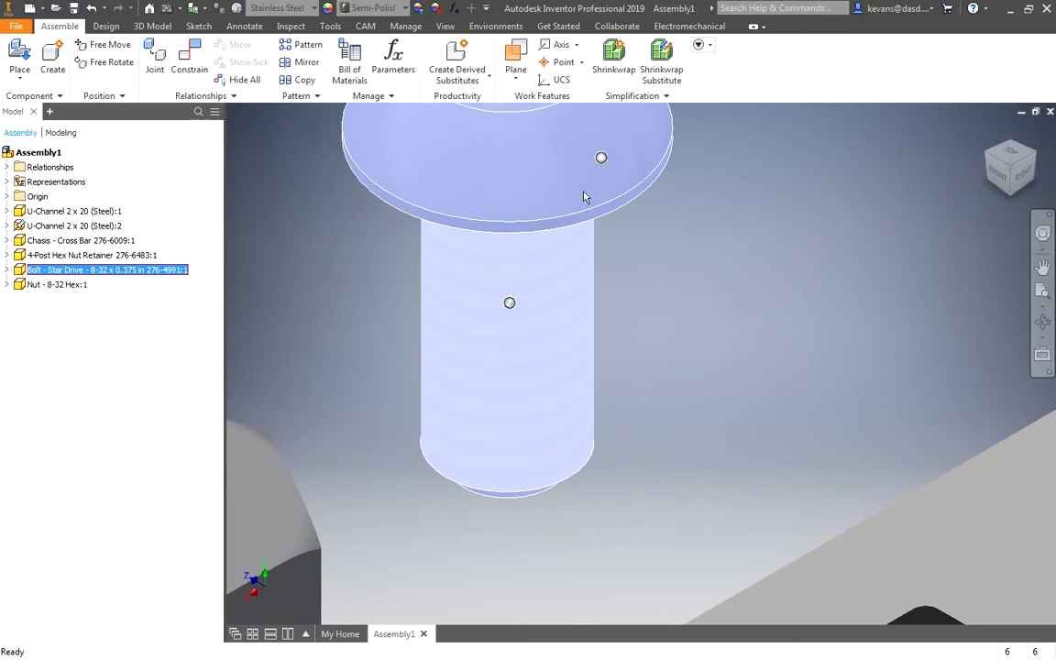
pyautogui.scroll(-4, 590, 209)
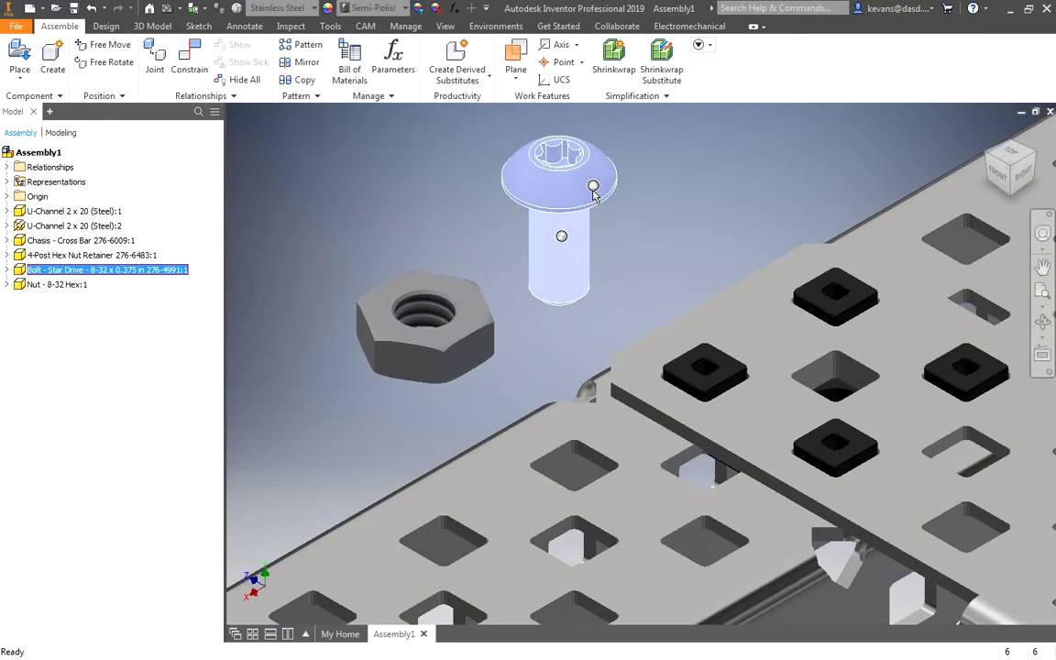
pyautogui.keyDown('alt'); pyautogui.moveTo(594, 188); pyautogui.dragTo(848, 367); pyautogui.keyUp('alt')
pyautogui.scroll(-3, 633, 269)
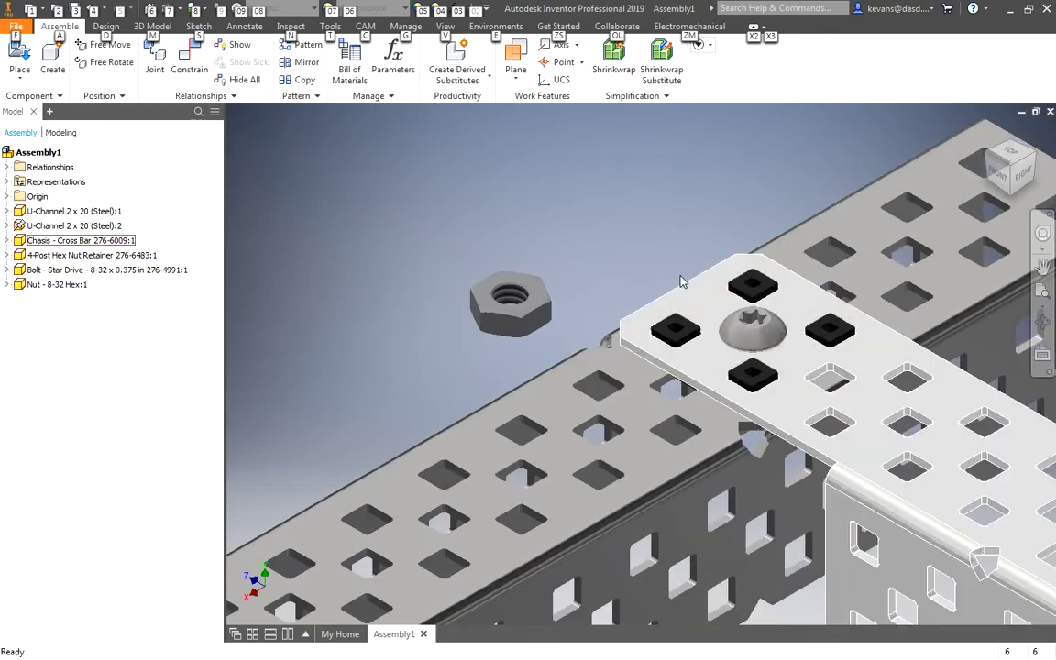
pyautogui.keyDown('alt'); pyautogui.moveTo(754, 340); pyautogui.dragTo(773, 326); pyautogui.keyUp('alt')
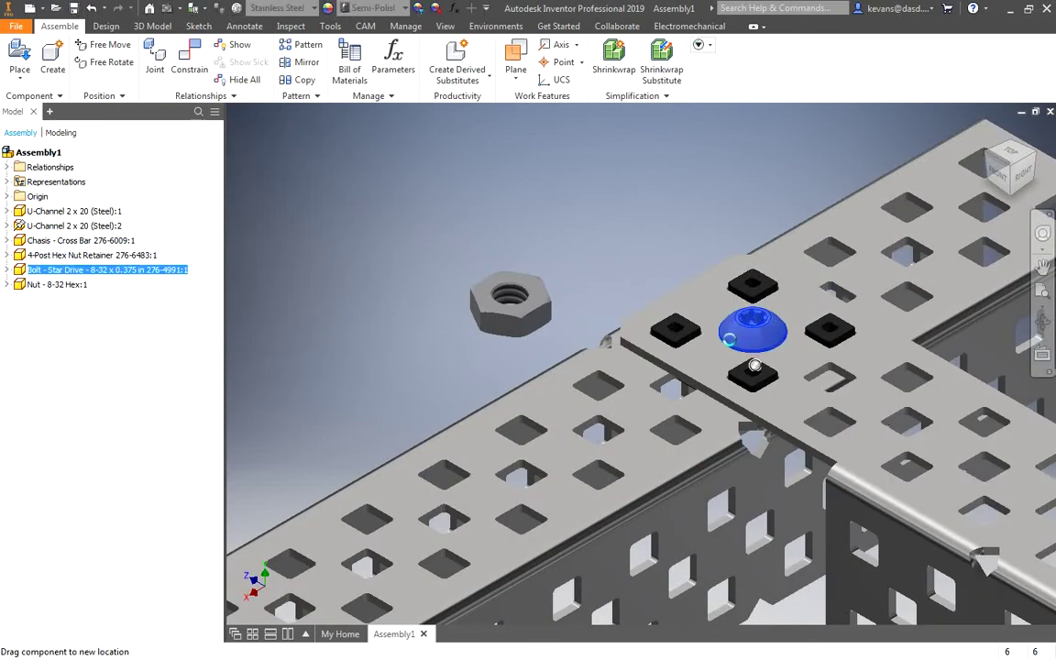
# Orbit to the chassis underside and move the hex nut down onto the U-channel.
pyautogui.click(1020, 176)
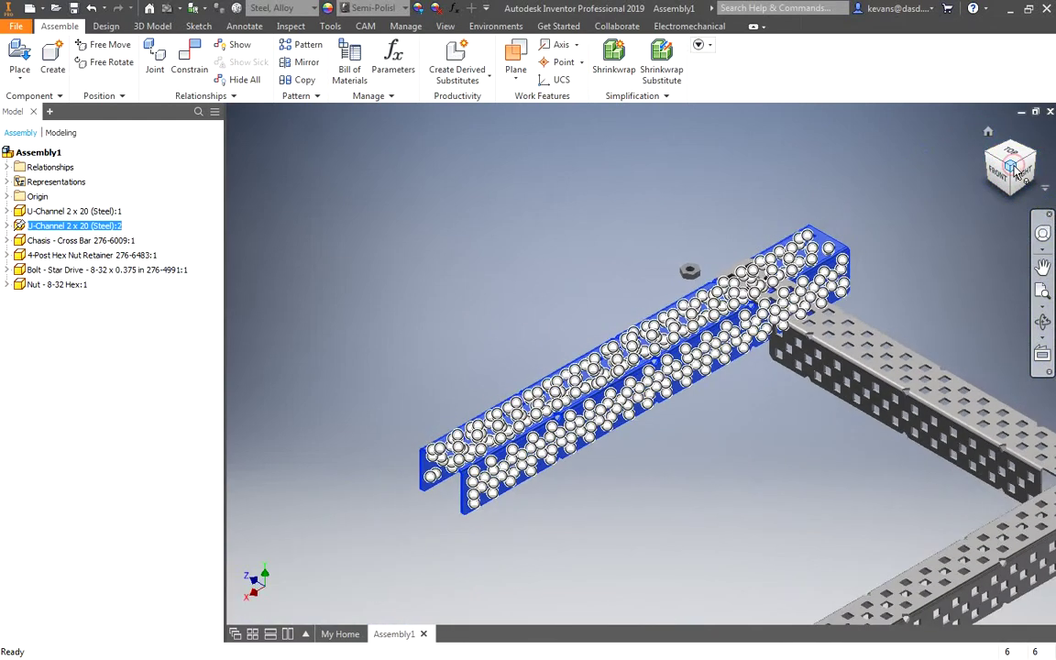
pyautogui.click(1011, 200)
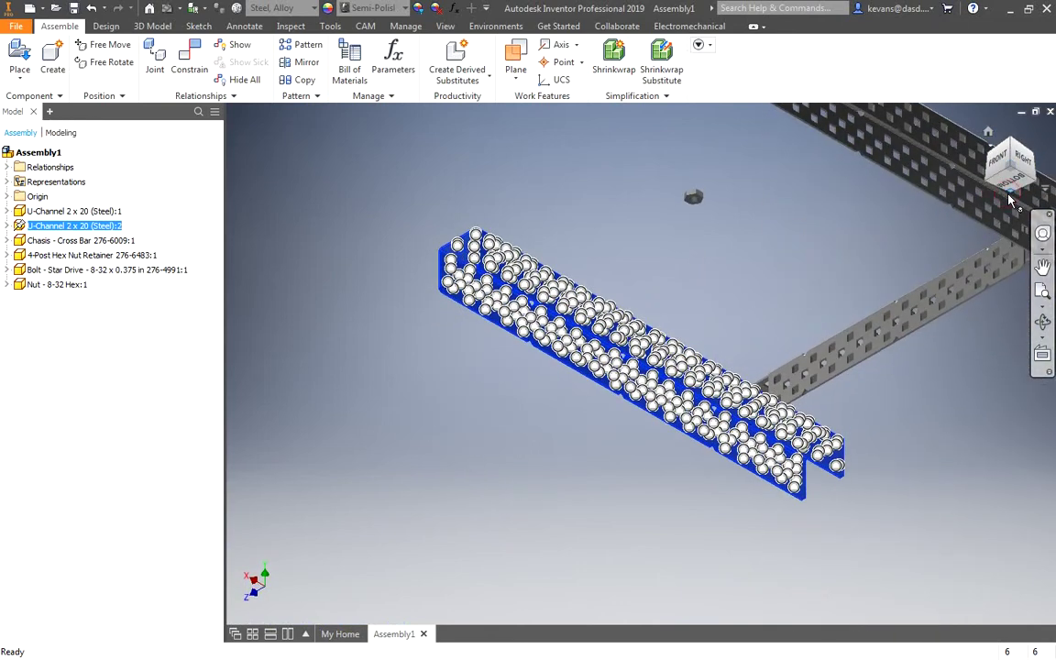
pyautogui.moveTo(694, 205); pyautogui.dragTo(759, 347)
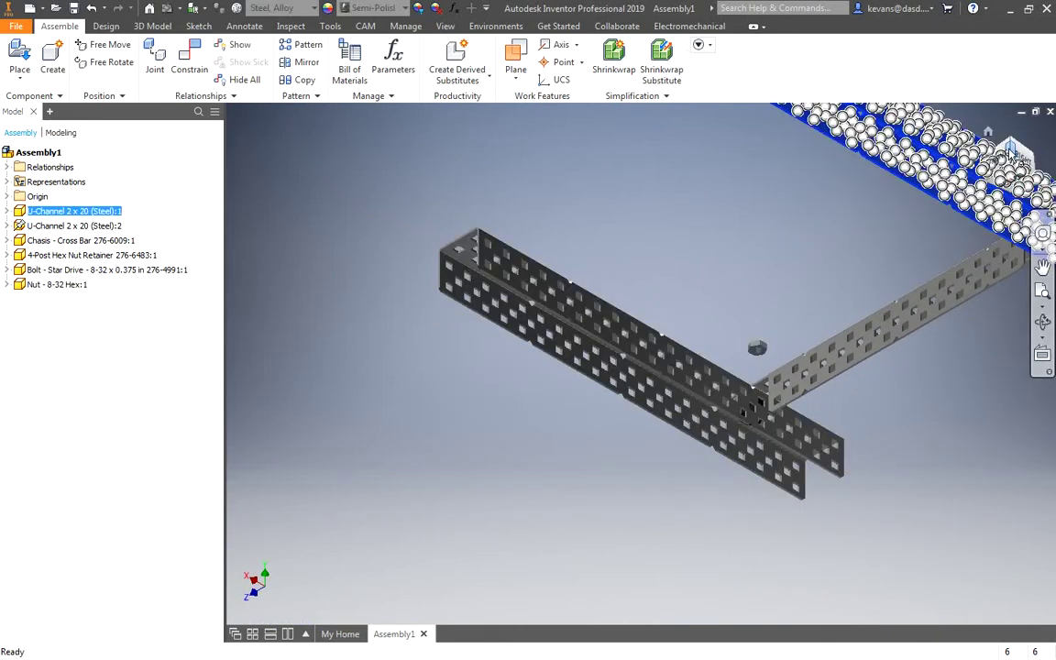
pyautogui.click(1014, 184)
pyautogui.moveTo(1014, 185); pyautogui.dragTo(969, 243)
pyautogui.scroll(-6, 858, 321)
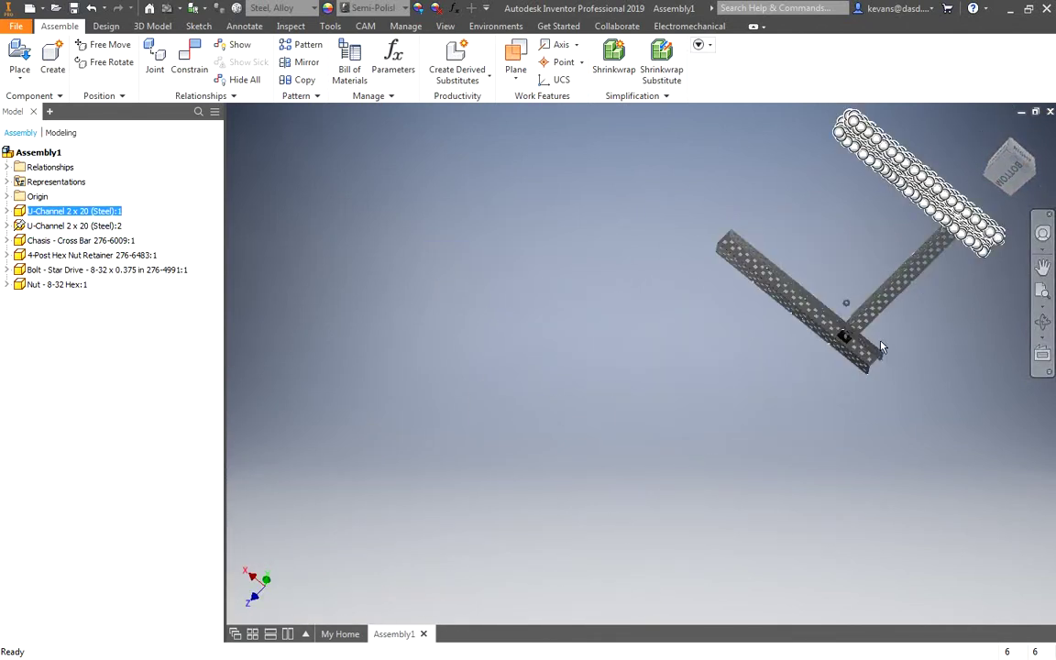
pyautogui.scroll(-2, 853, 321)
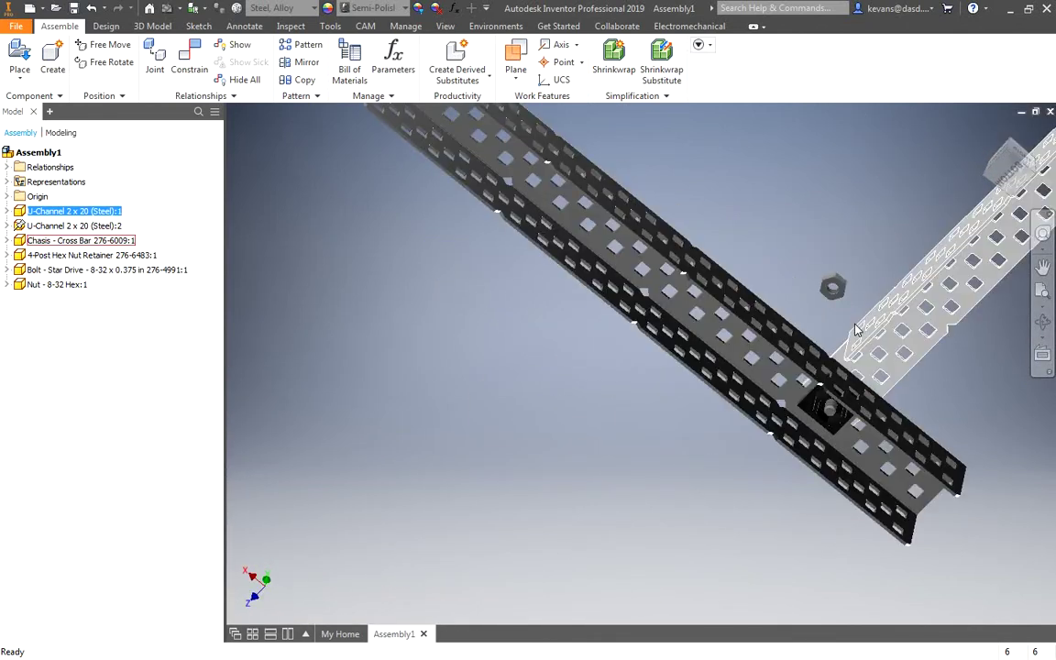
pyautogui.scroll(-3, 830, 289)
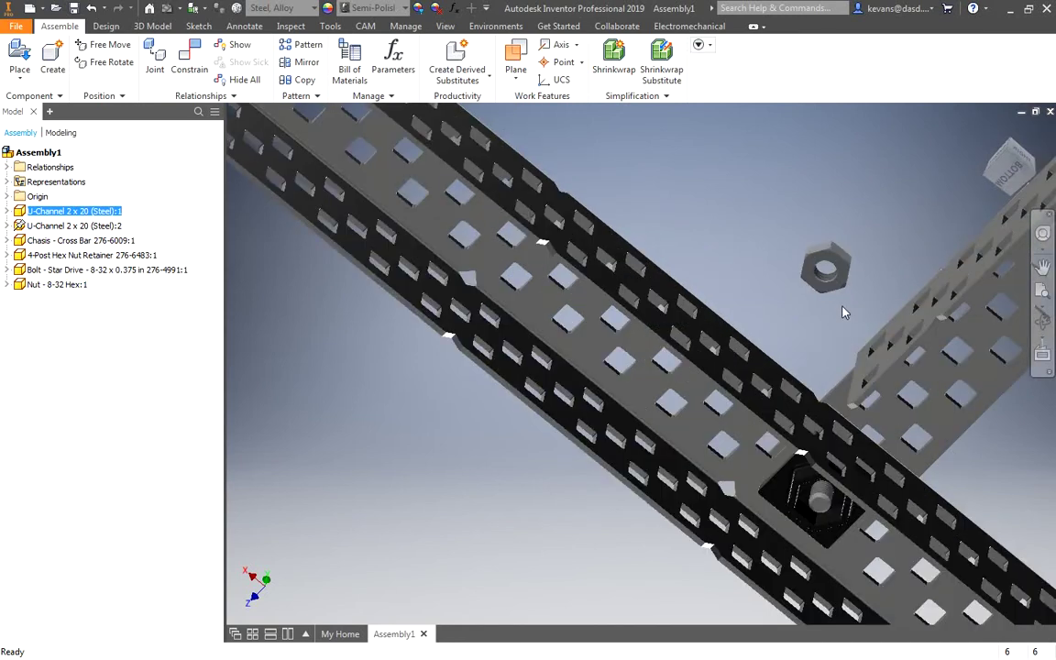
pyautogui.moveTo(830, 293); pyautogui.dragTo(759, 475)
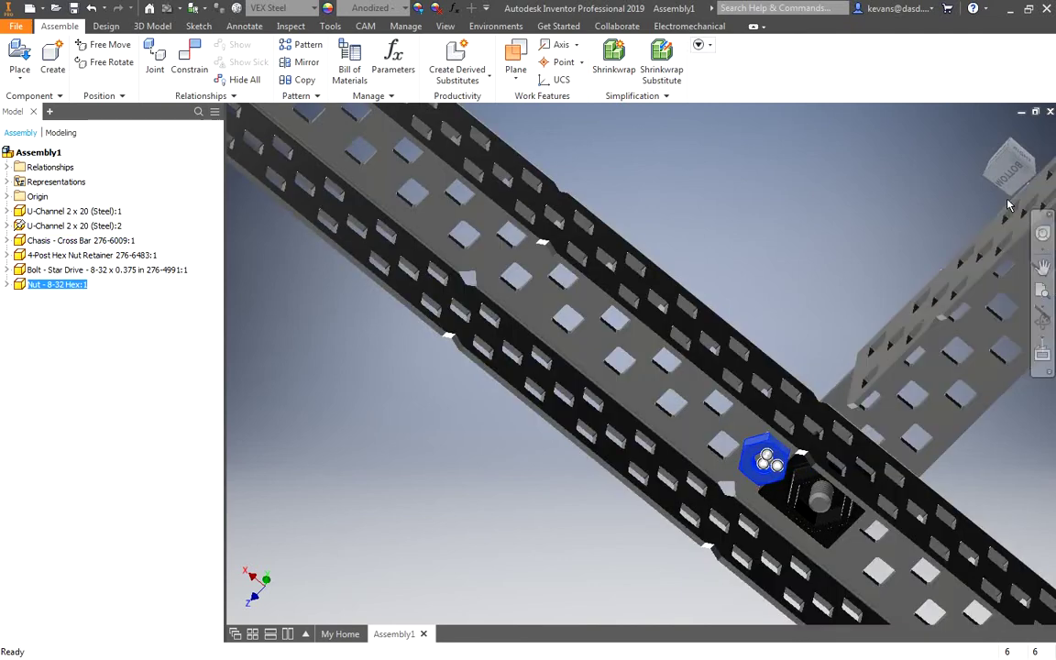
# Viewing from below, drag the hex nut beside the bolt's threaded end.
pyautogui.moveTo(1011, 188); pyautogui.dragTo(908, 568)
pyautogui.click(866, 540)
pyautogui.click(747, 493)
pyautogui.scroll(3, 735, 488)
pyautogui.scroll(-6, 716, 408)
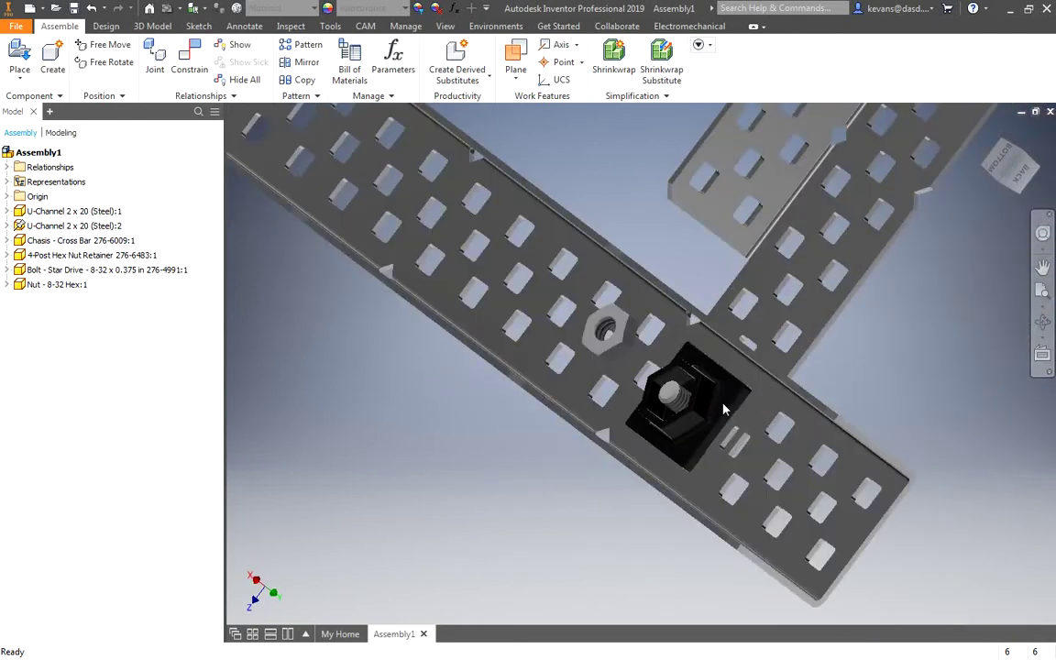
pyautogui.click(498, 233)
pyautogui.moveTo(525, 289); pyautogui.dragTo(561, 355)
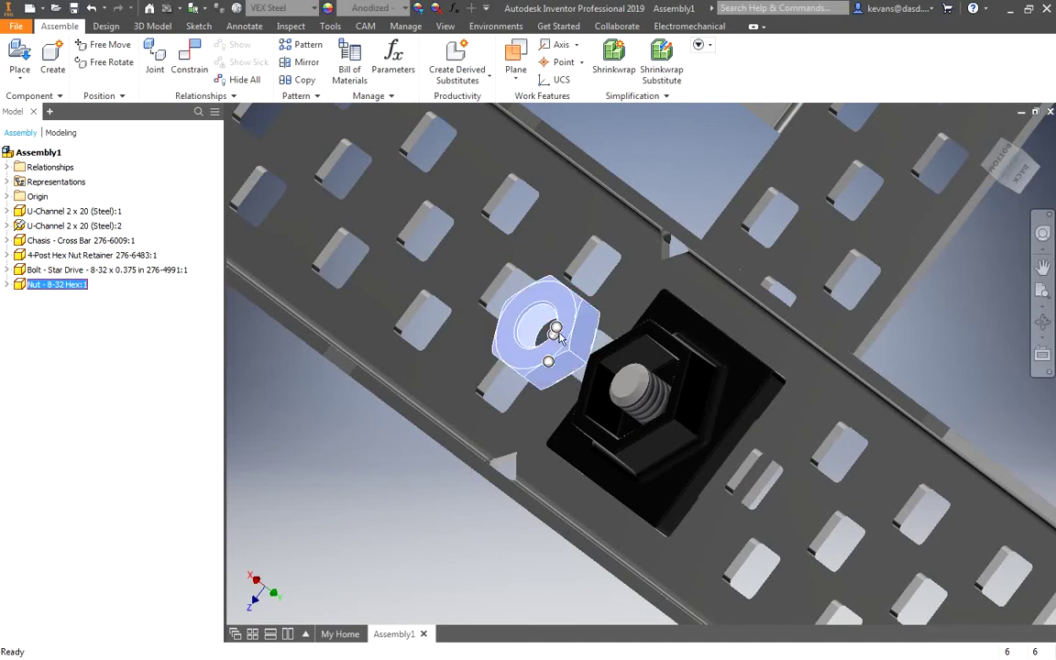
# Insert-constrain the hex nut's hole edge onto the bolt's edge and check its fit.
pyautogui.press('c')
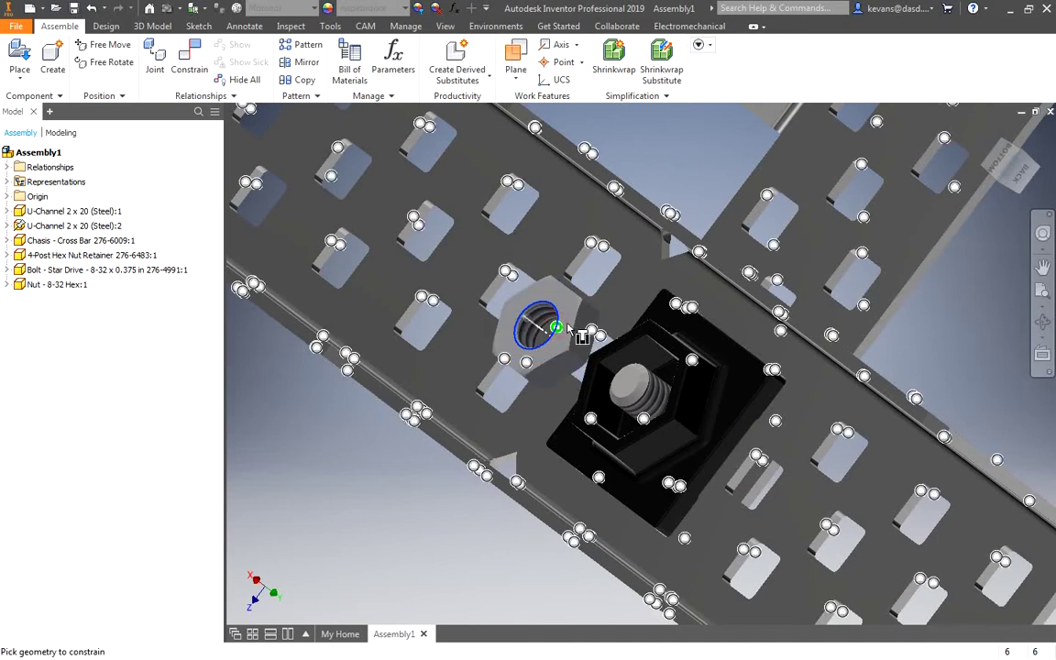
pyautogui.click(571, 336)
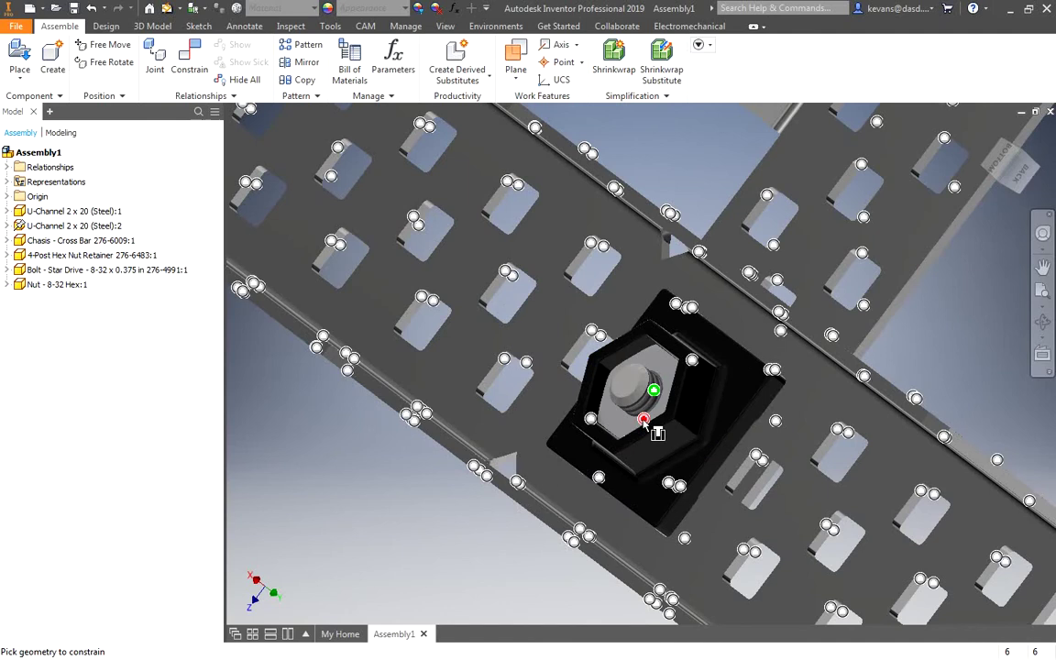
pyautogui.click(644, 422)
pyautogui.click(628, 406)
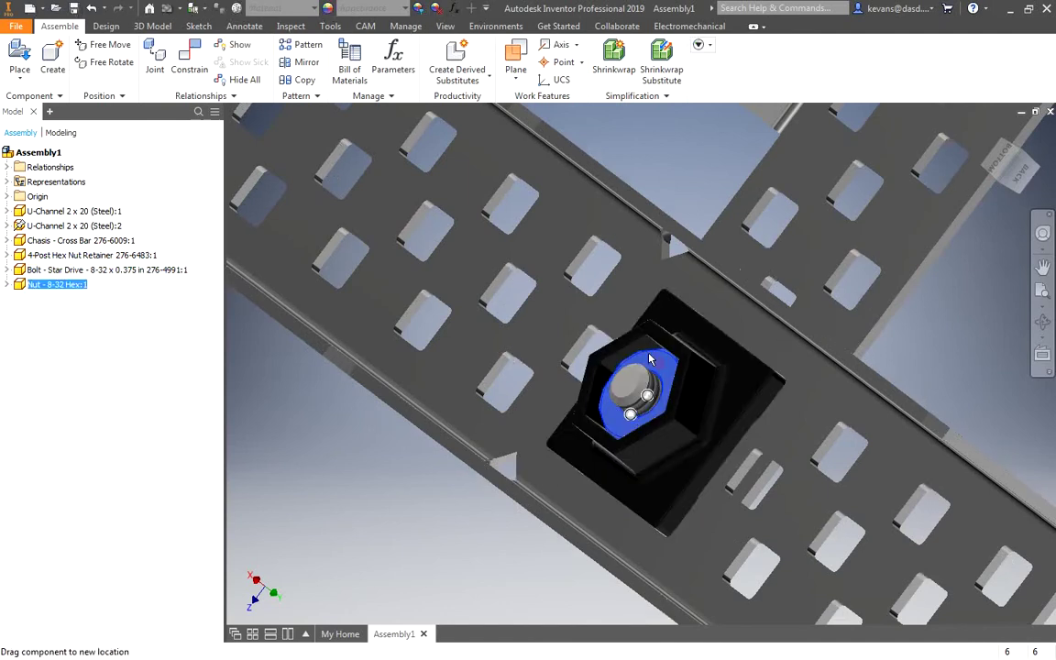
pyautogui.moveTo(624, 409); pyautogui.dragTo(660, 421)
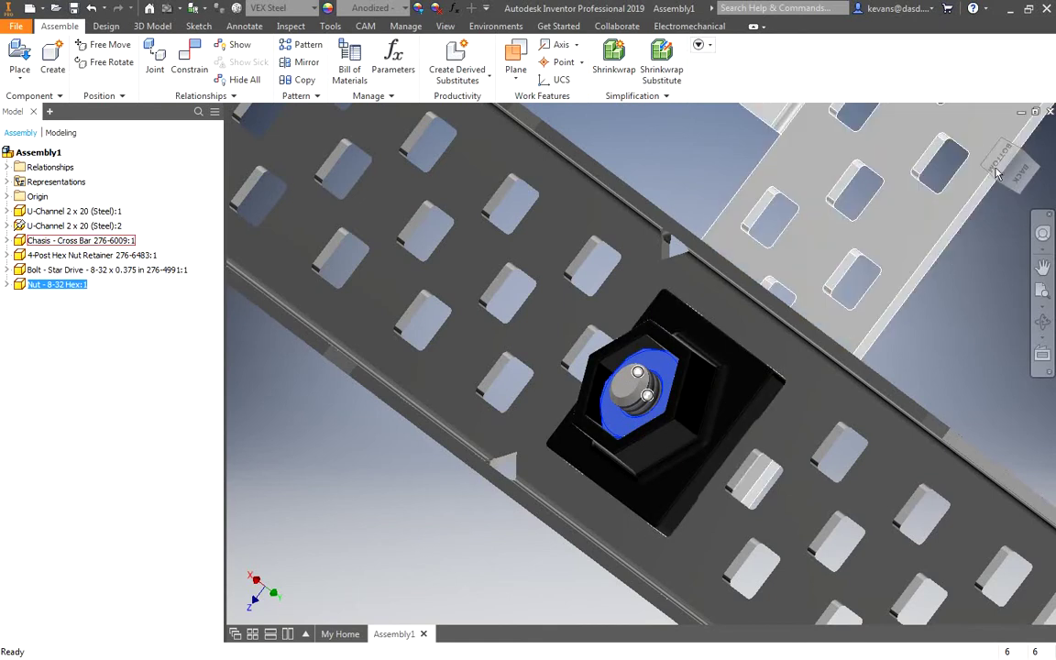
pyautogui.click(1003, 163)
pyautogui.moveTo(1005, 163); pyautogui.dragTo(1046, 184)
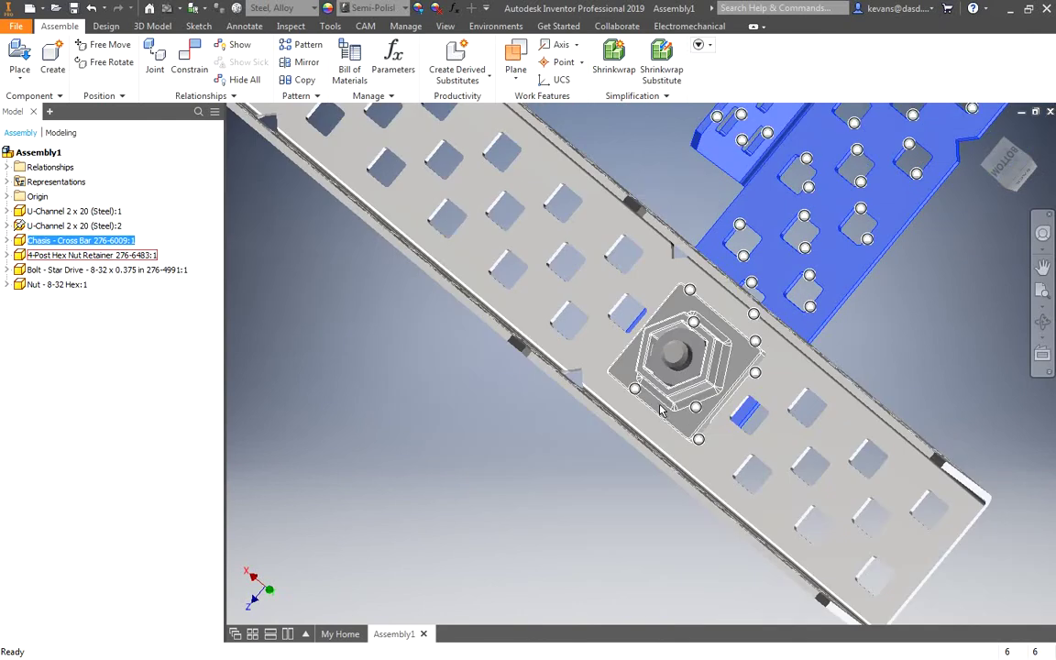
pyautogui.scroll(5, 667, 396)
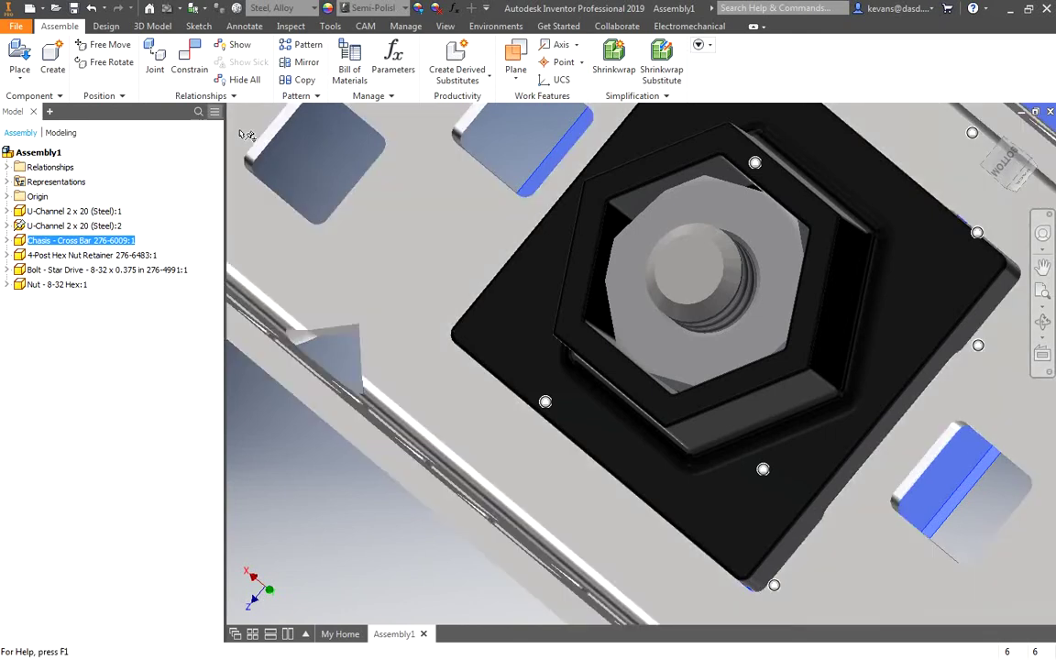
# Add a 0.00 deg directed Angle constraint between the nut's face normal and the square block's edge.
pyautogui.click(185, 68)
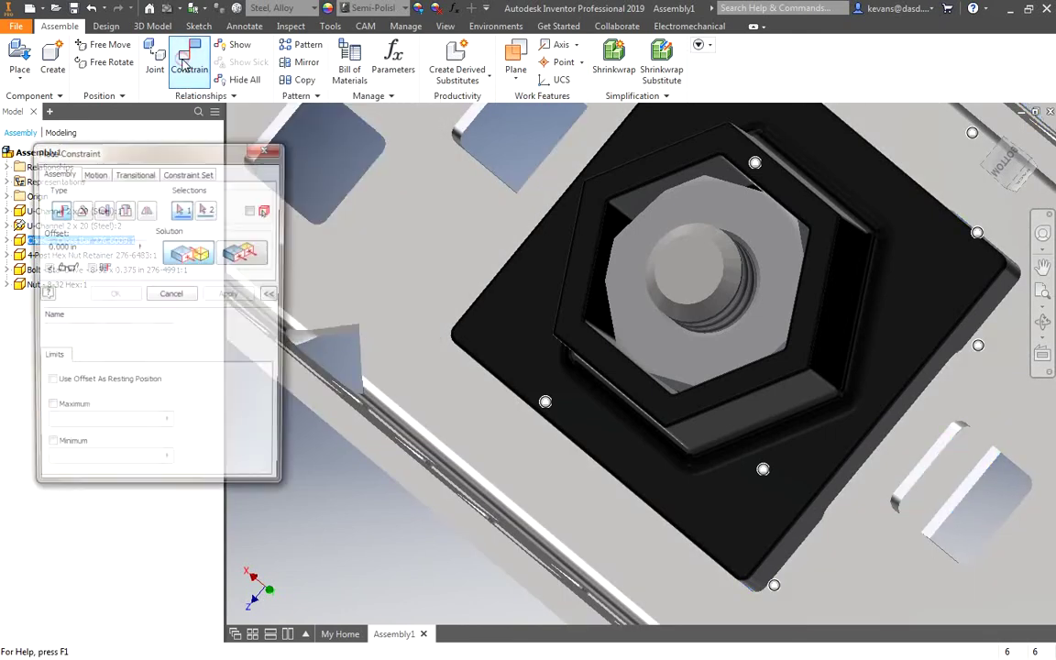
pyautogui.click(80, 210)
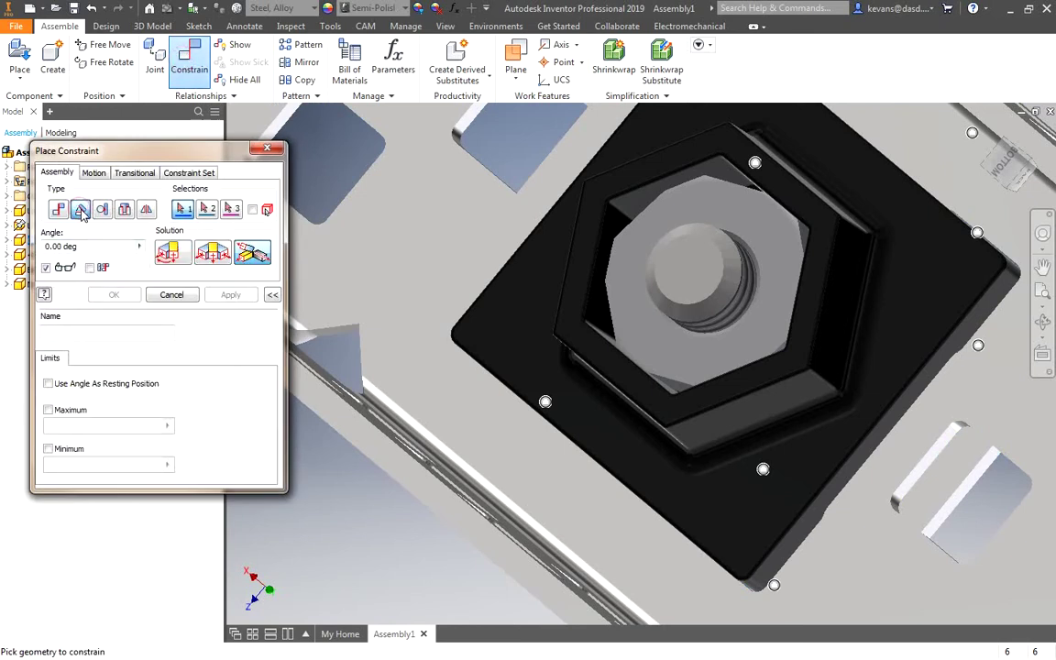
pyautogui.click(170, 257)
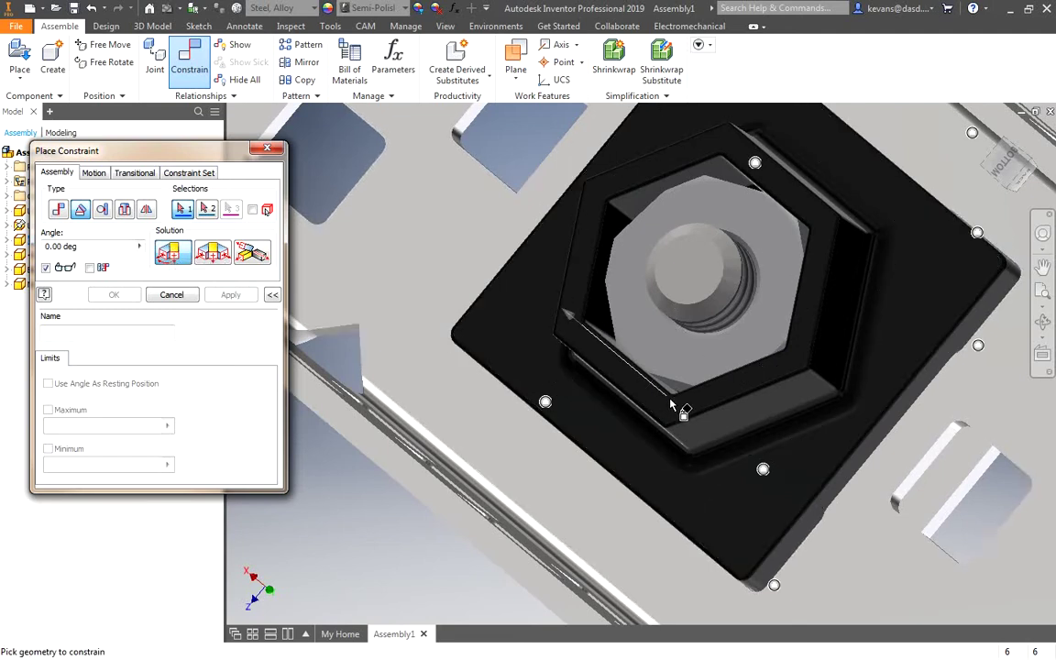
pyautogui.scroll(-8, 674, 407)
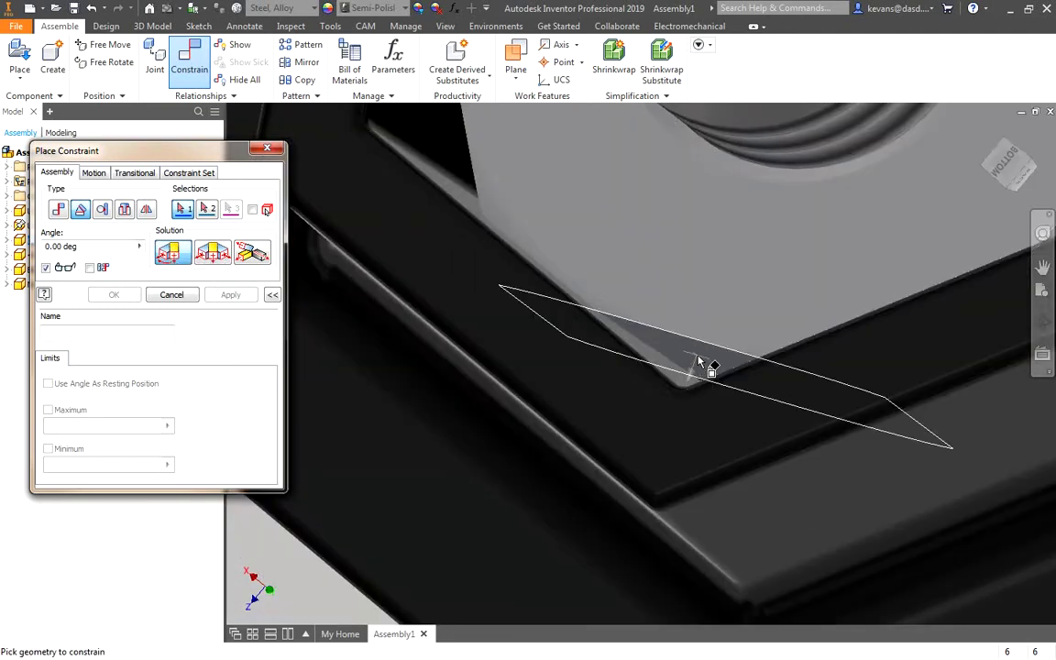
pyautogui.moveTo(725, 385)
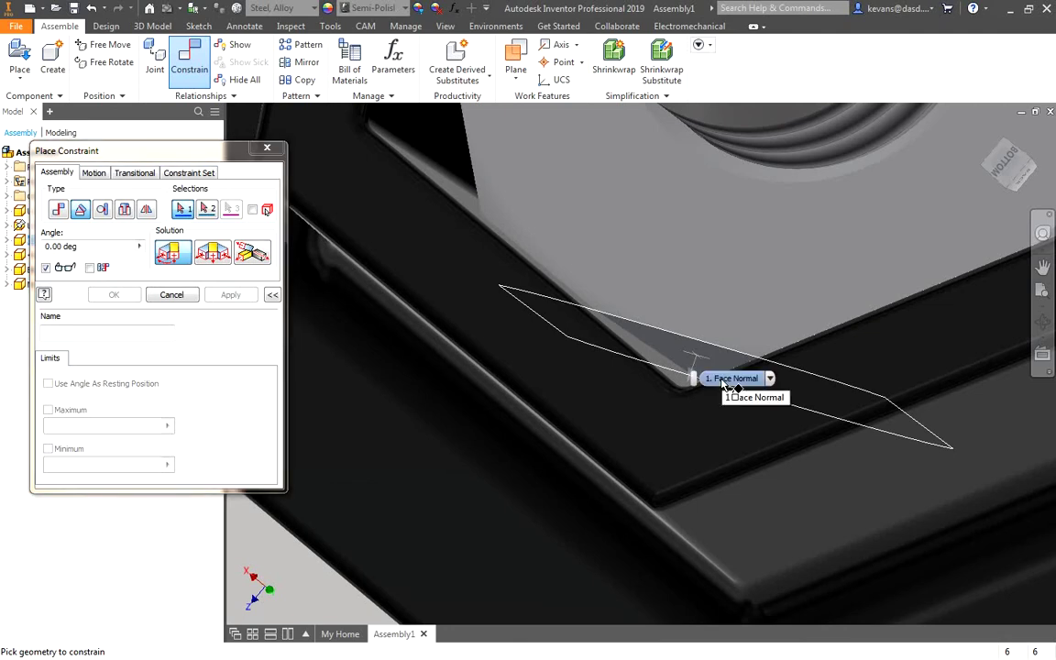
pyautogui.click(731, 378)
pyautogui.scroll(-3, 723, 383)
pyautogui.keyDown('shift'); pyautogui.moveTo(734, 385); pyautogui.dragTo(690, 316, button='middle'); pyautogui.keyUp('shift')
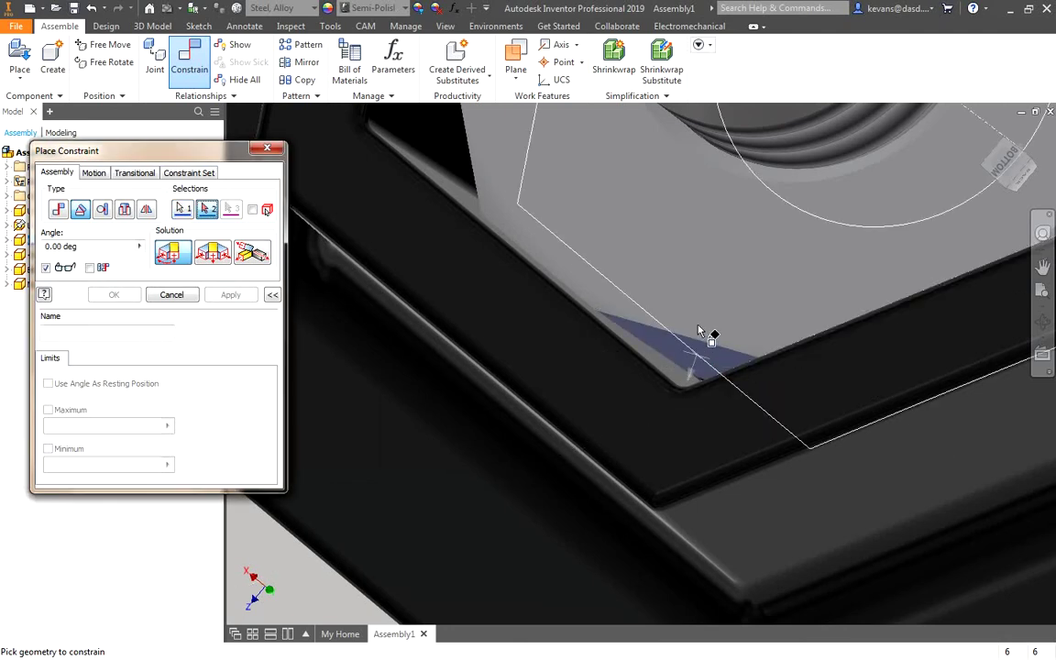
pyautogui.scroll(4, 686, 315)
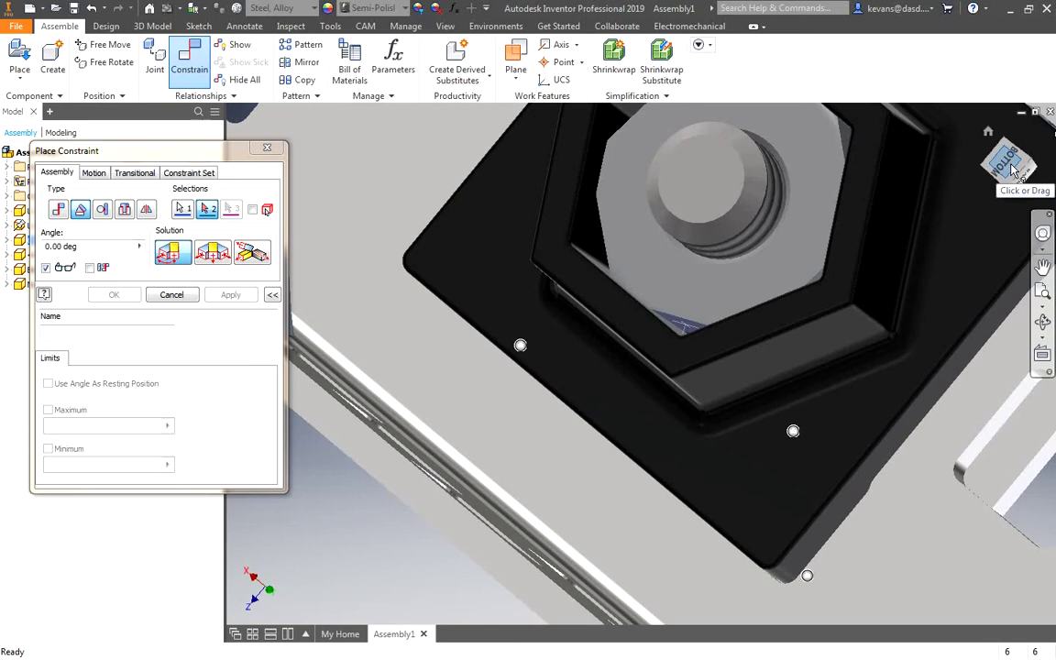
pyautogui.moveTo(1014, 171); pyautogui.dragTo(949, 234)
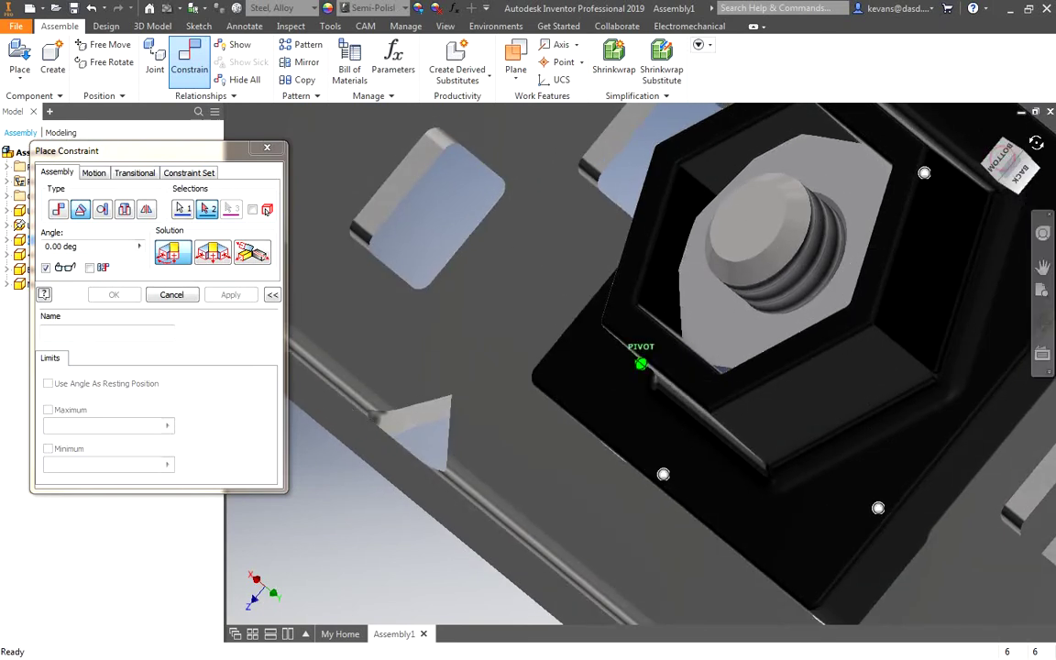
pyautogui.keyDown('shift'); pyautogui.moveTo(641, 364); pyautogui.dragTo(532, 311, button='middle'); pyautogui.keyUp('shift')
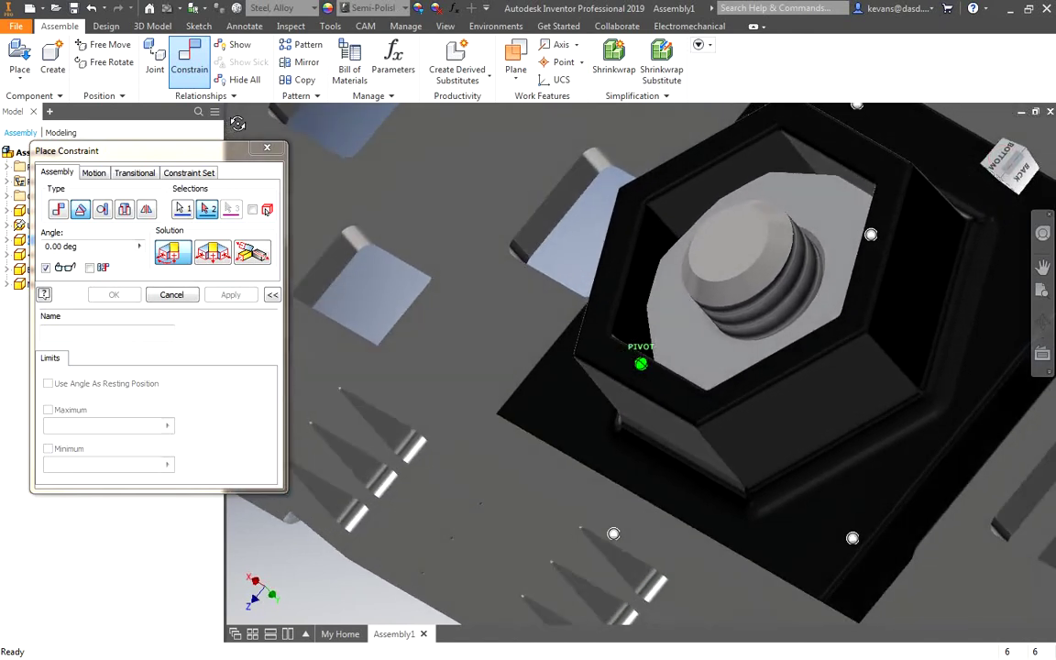
pyautogui.click(416, 269)
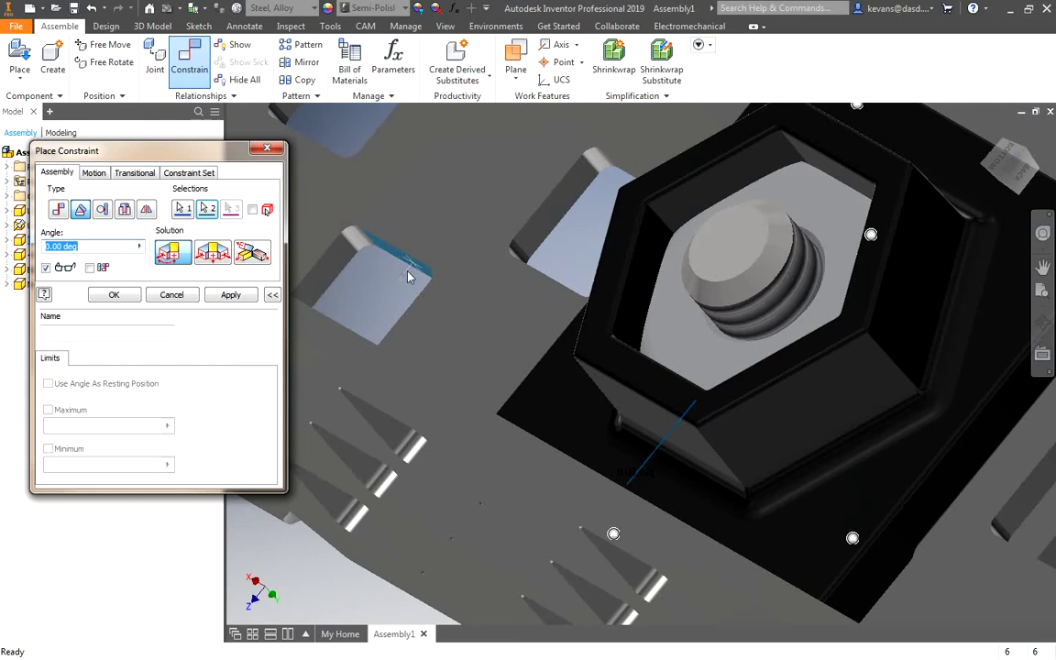
pyautogui.click(133, 295)
# Return to the Home view of the whole chassis frame and clear the selection.
pyautogui.click(689, 354)
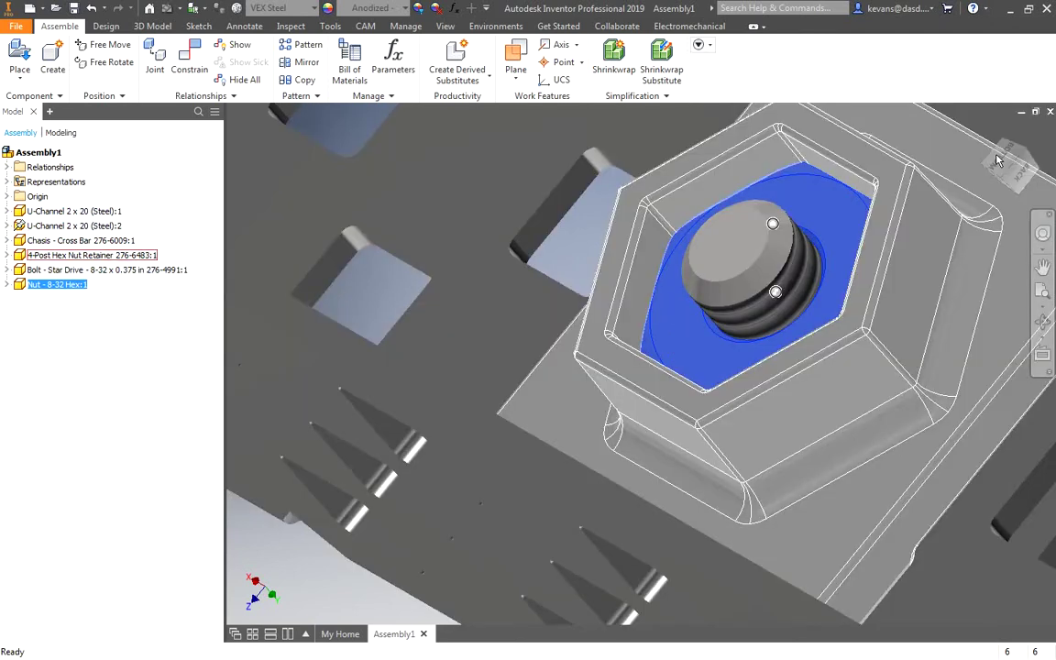
pyautogui.click(817, 339)
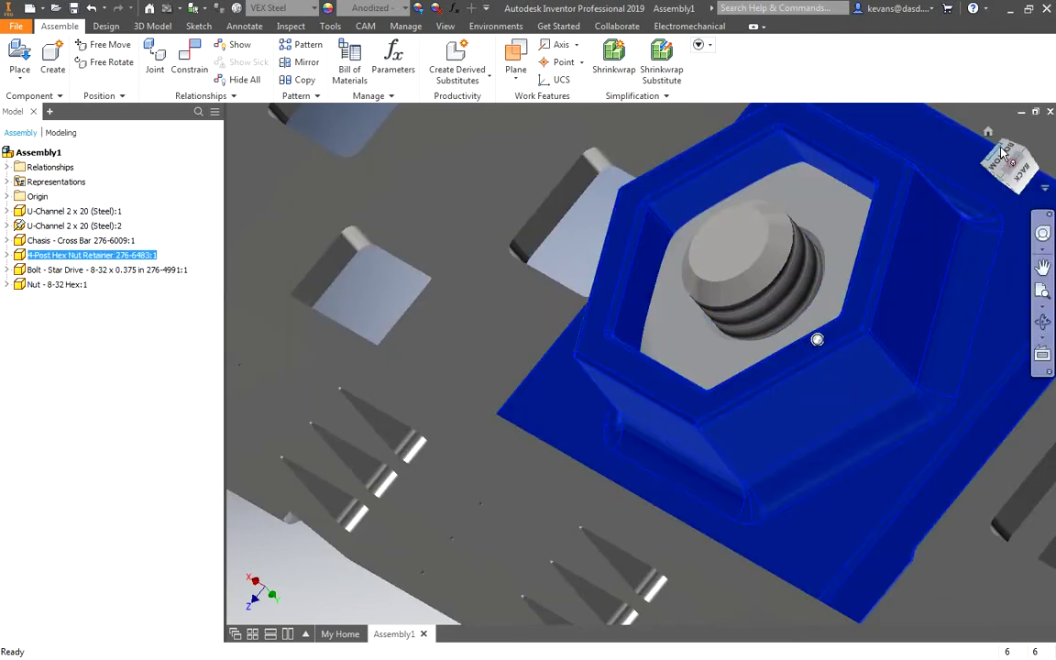
pyautogui.click(989, 133)
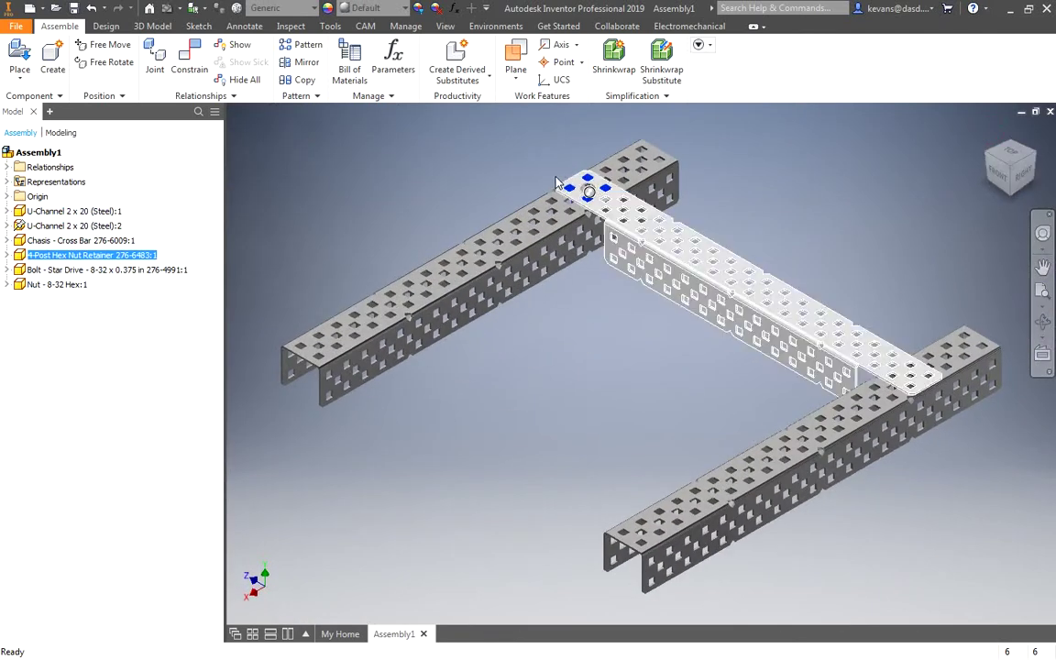
pyautogui.click(587, 295)
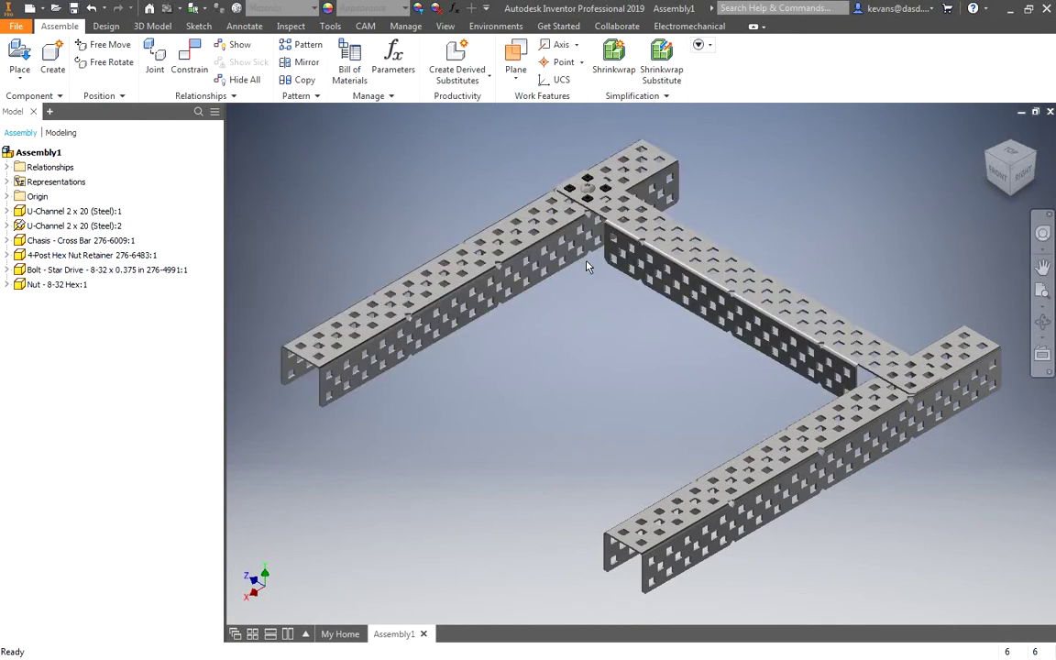
# Select the retainer, bolt and 8-32 hex nut rows together in the model browser.
pyautogui.moveTo(587, 265)
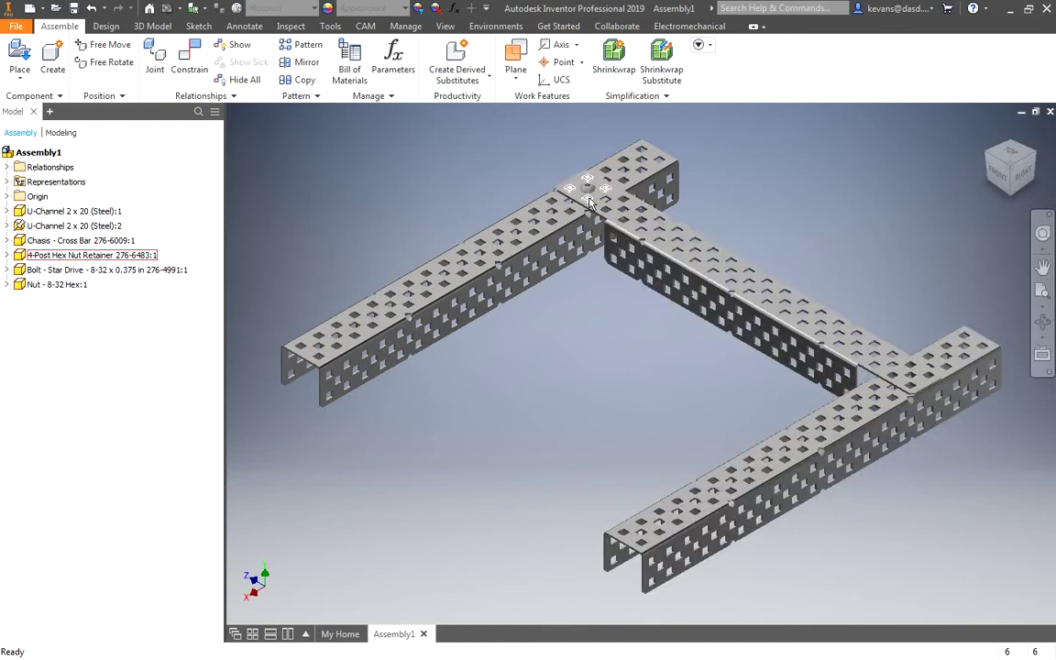
pyautogui.moveTo(613, 227)
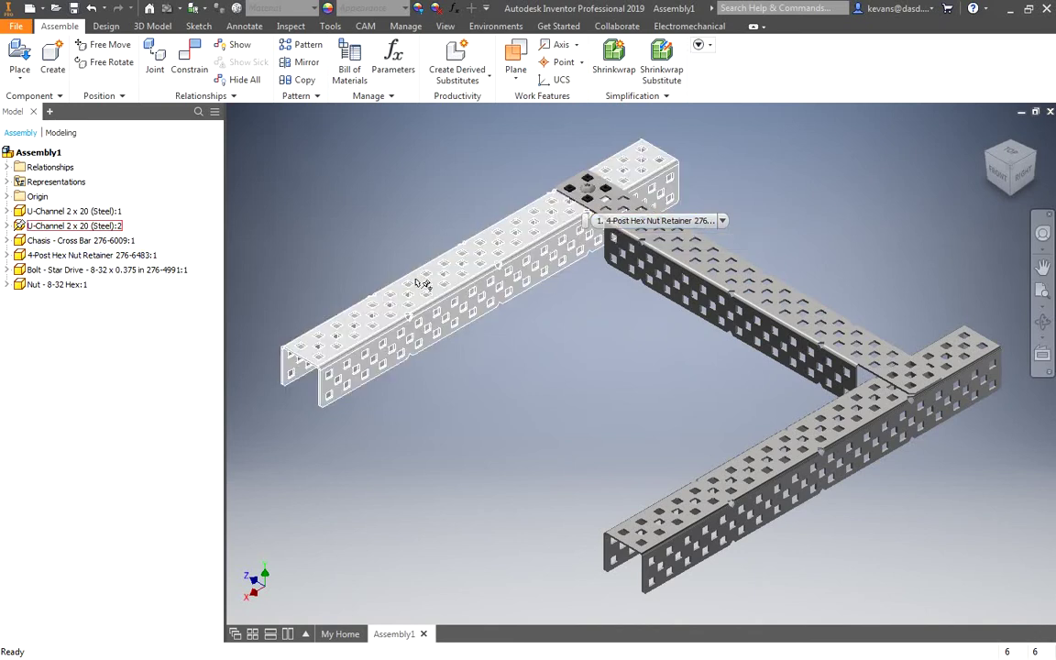
pyautogui.click(613, 224)
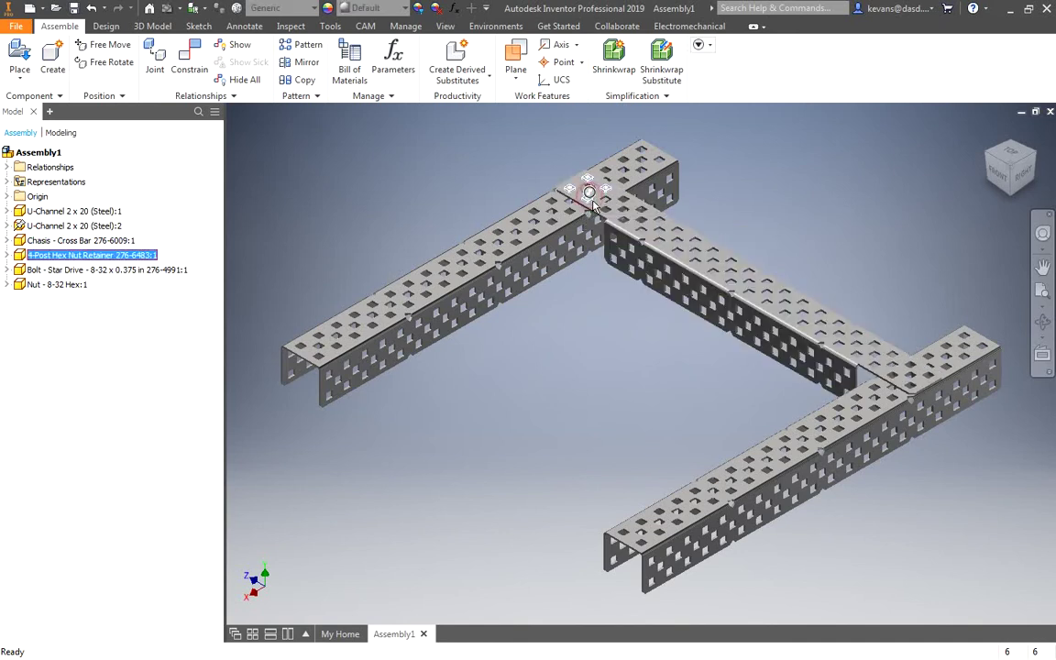
pyautogui.click(589, 189)
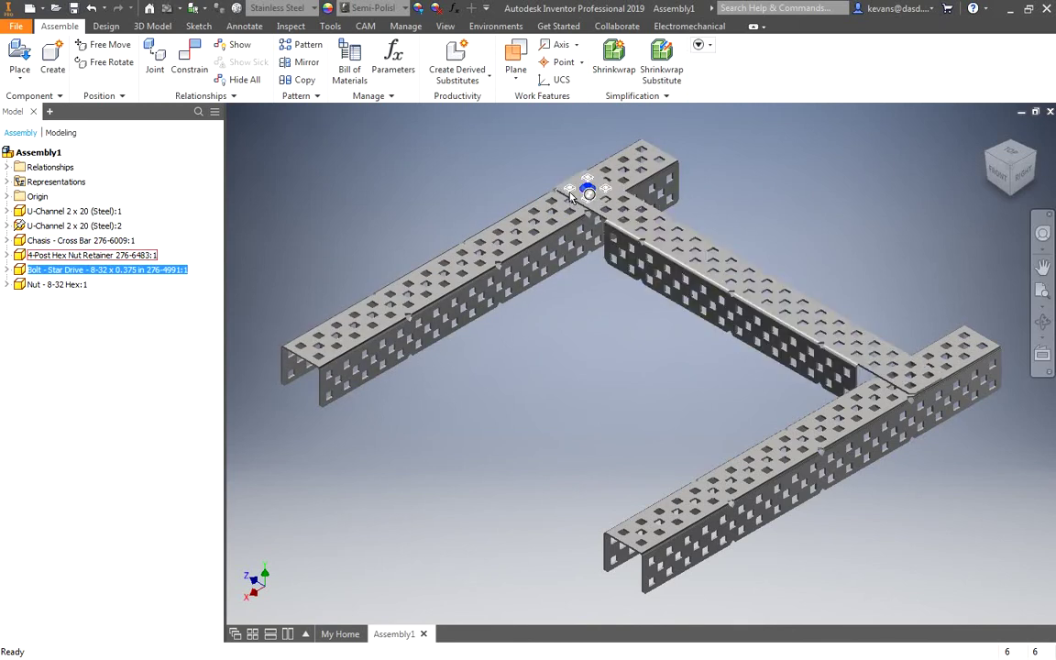
pyautogui.click(113, 257)
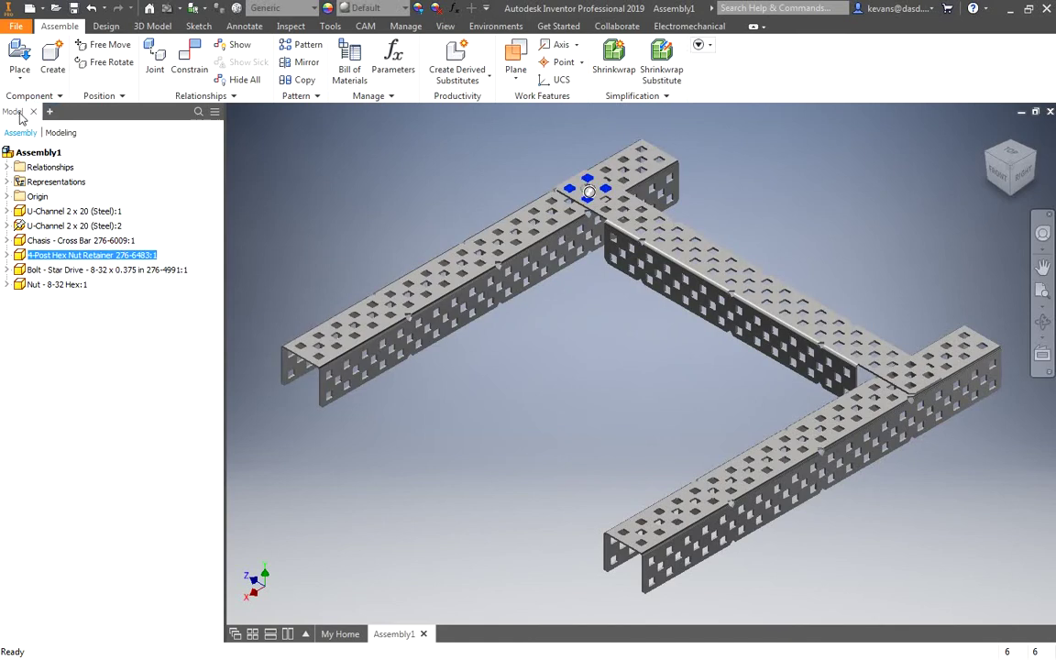
pyautogui.keyDown('ctrl'); pyautogui.click(83, 272); pyautogui.keyUp('ctrl')
pyautogui.keyDown('ctrl'); pyautogui.click(83, 286); pyautogui.keyUp('ctrl')
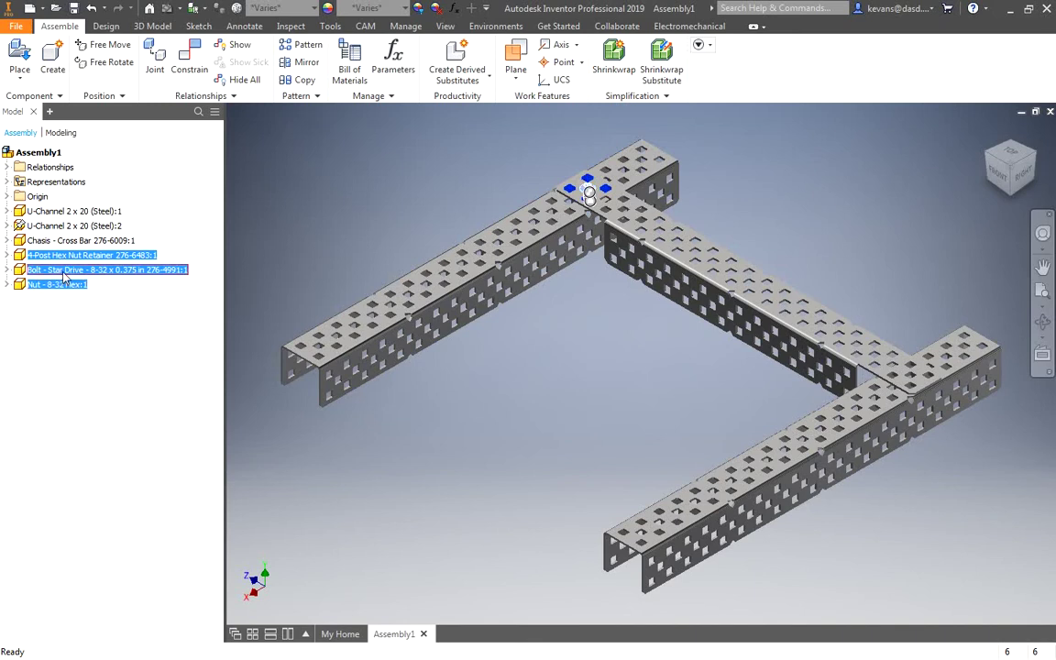
# Demote the three selected parts into a new subassembly named '4 Post Retainer Bolt and Nut'.
pyautogui.rightClick(63, 274)
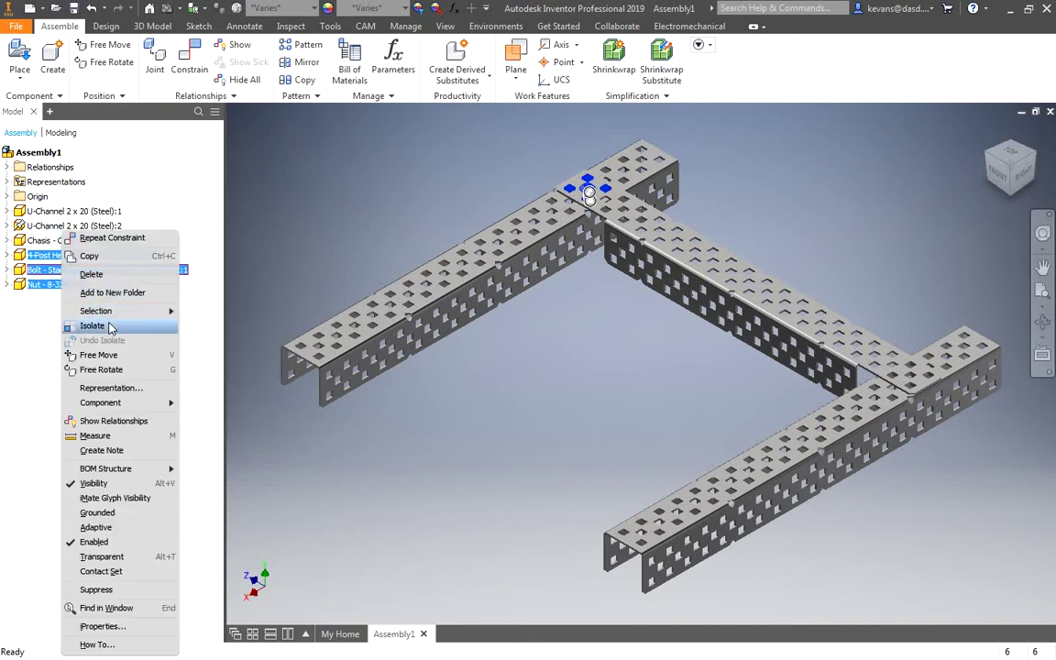
pyautogui.moveTo(144, 405)
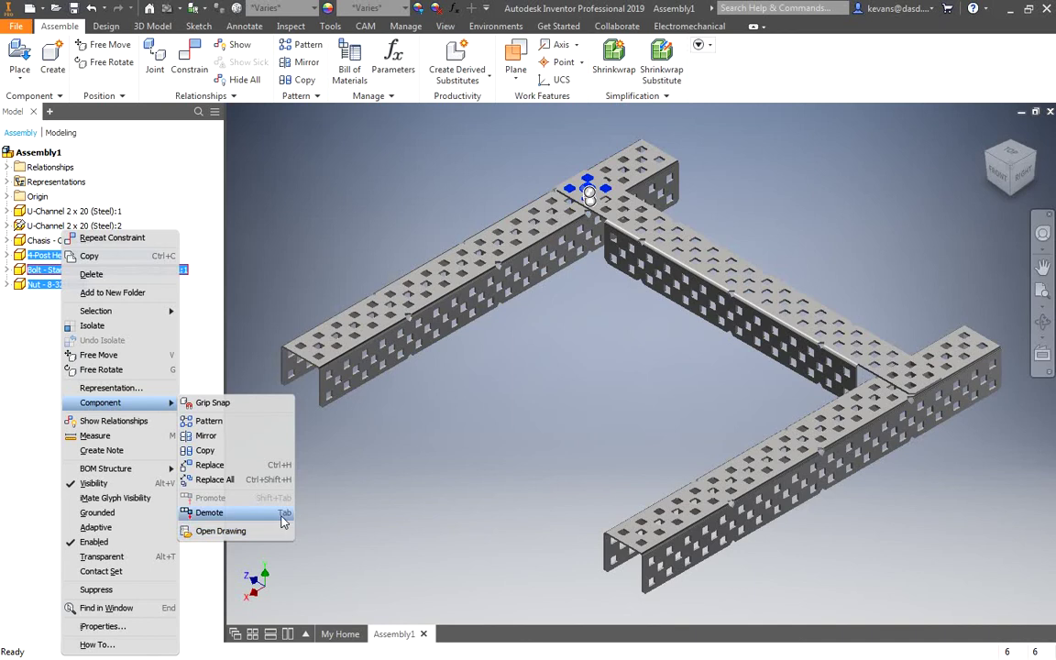
pyautogui.click(209, 513)
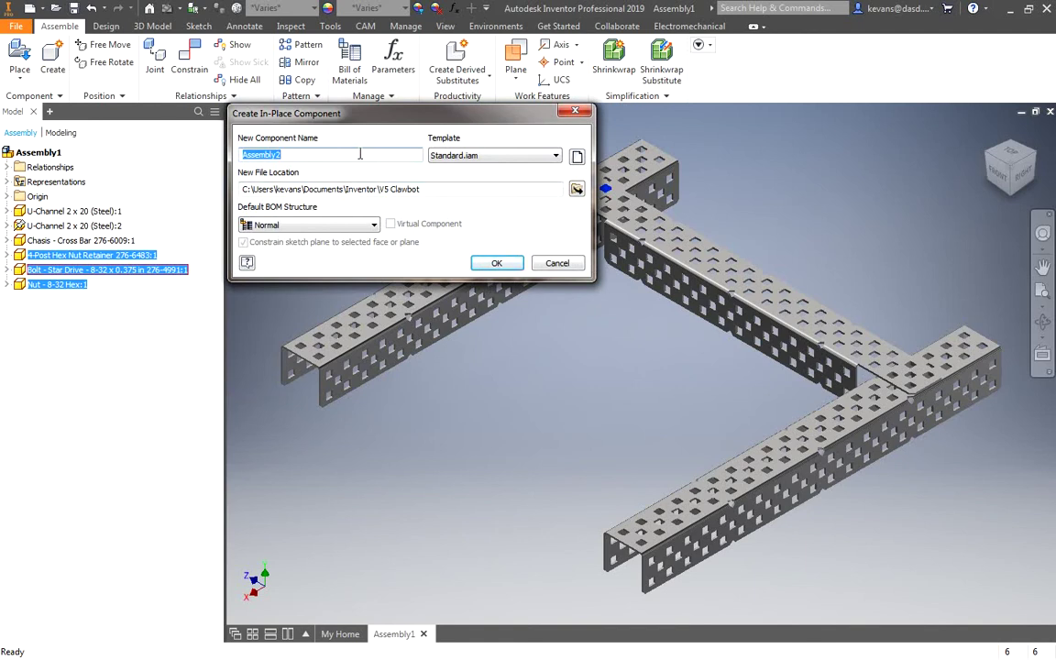
pyautogui.write('4 Post Retainer Bolt and Nut')
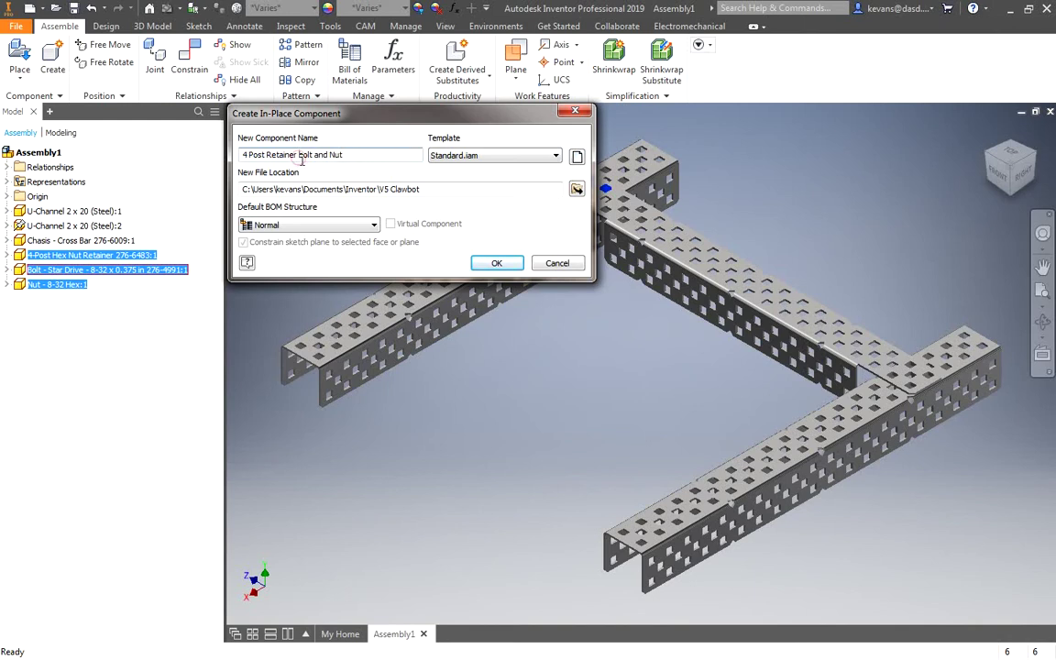
pyautogui.moveTo(298, 155); pyautogui.dragTo(303, 155)
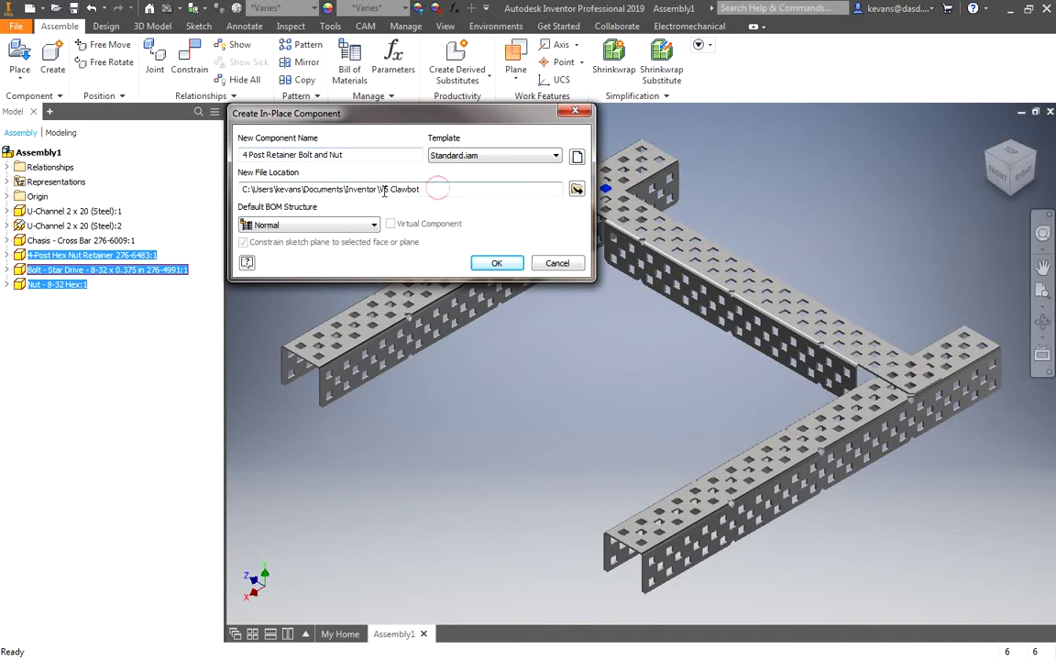
pyautogui.click(499, 266)
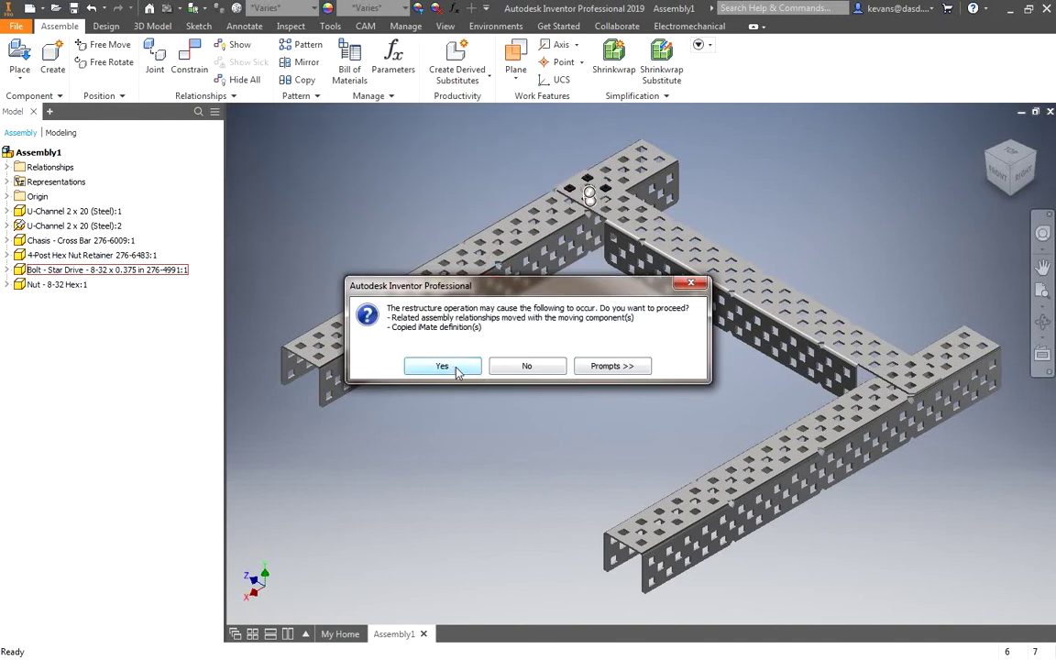
pyautogui.click(442, 367)
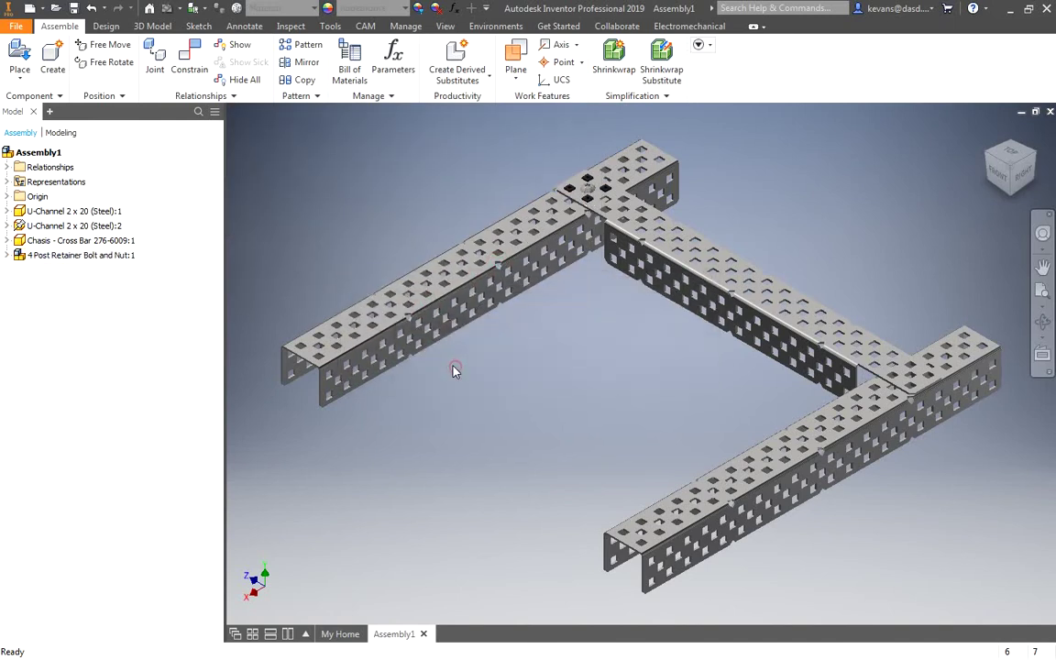
pyautogui.click(8, 255)
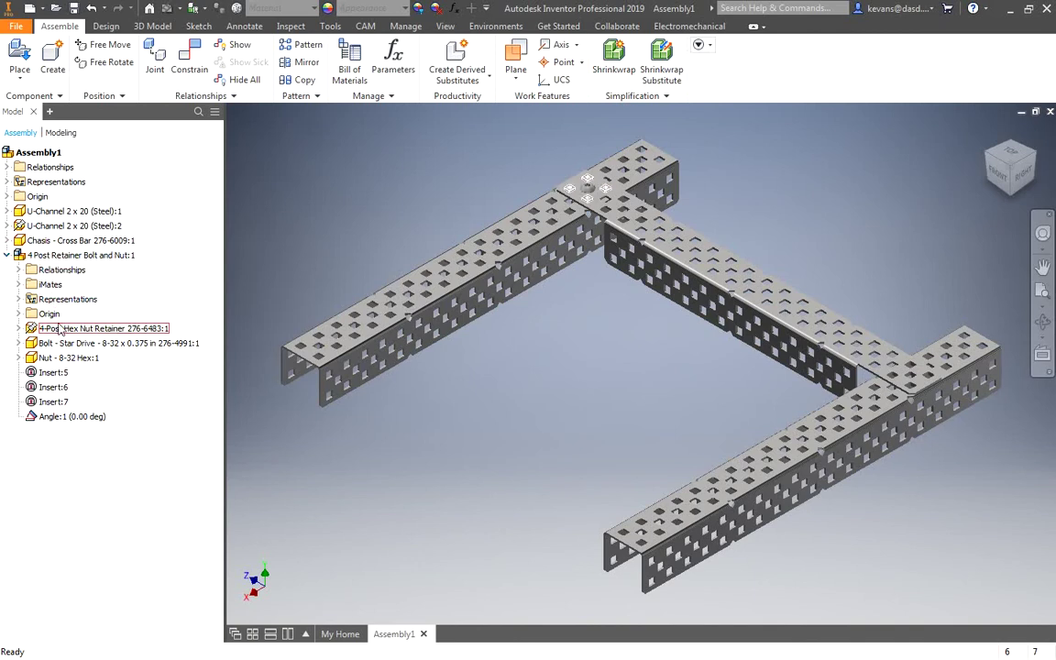
pyautogui.click(8, 255)
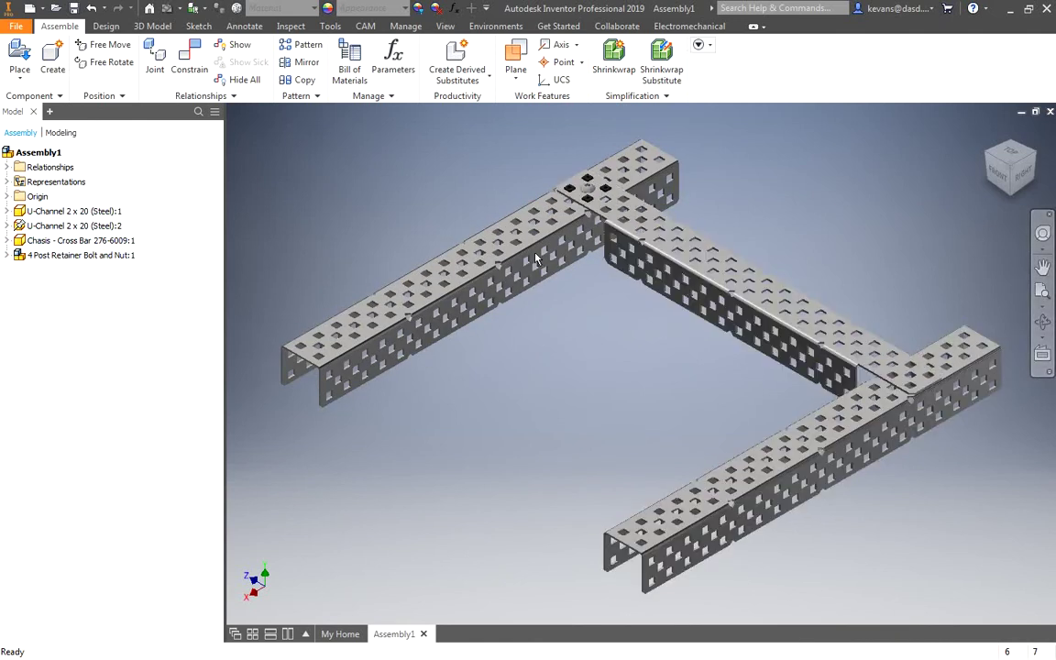
pyautogui.click(20, 57)
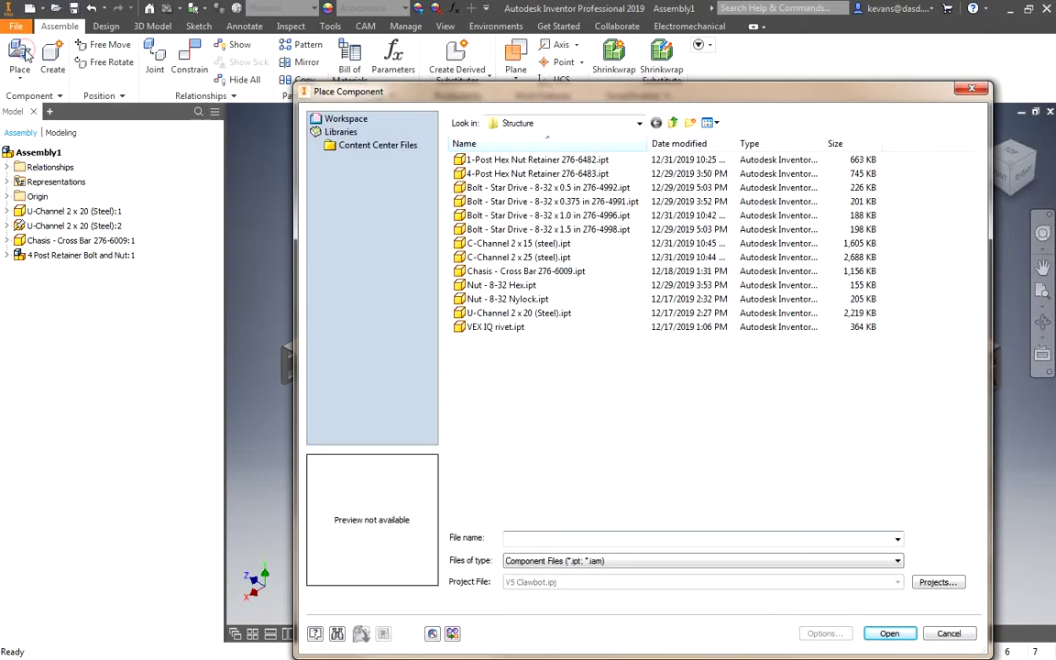
pyautogui.click(672, 122)
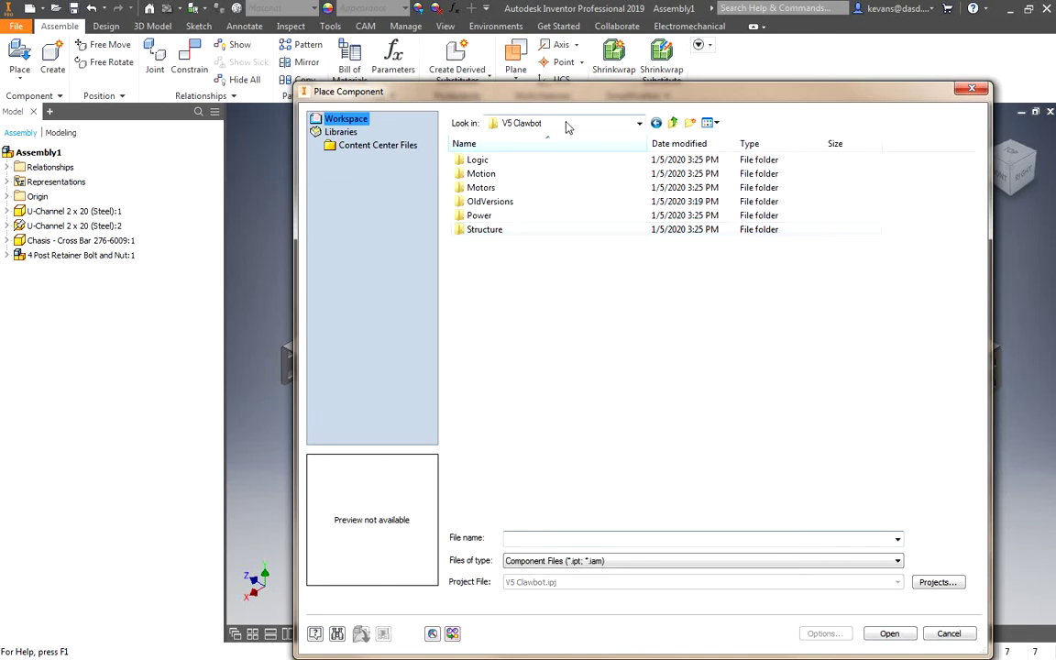
pyautogui.click(949, 633)
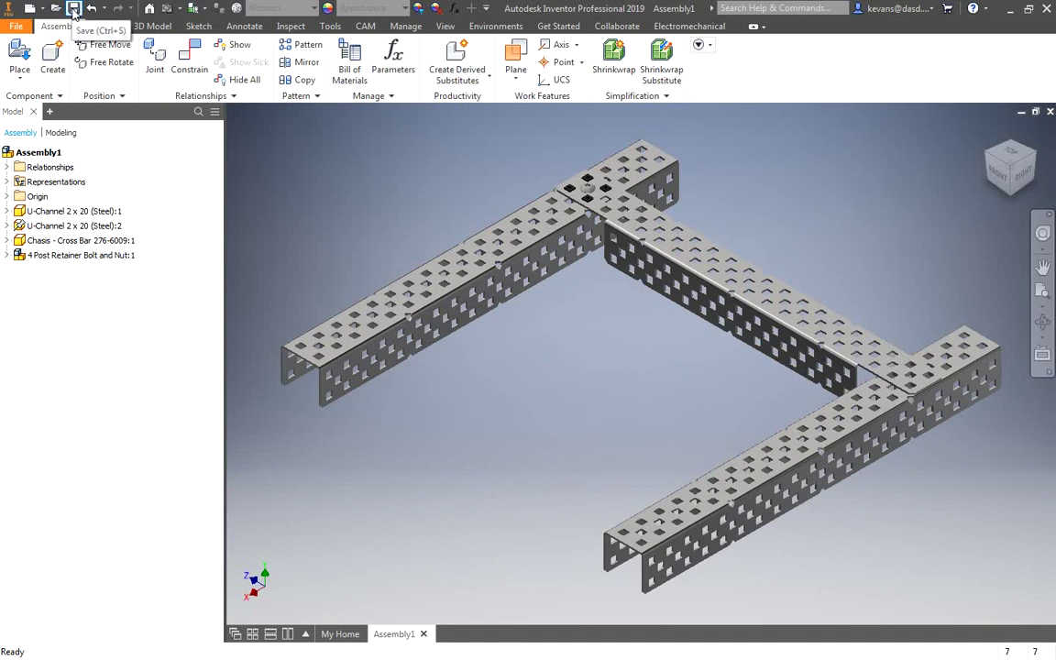
# Save the assembly as a V5 Clawbot .iam file along with its dependent subassembly.
pyautogui.click(73, 9)
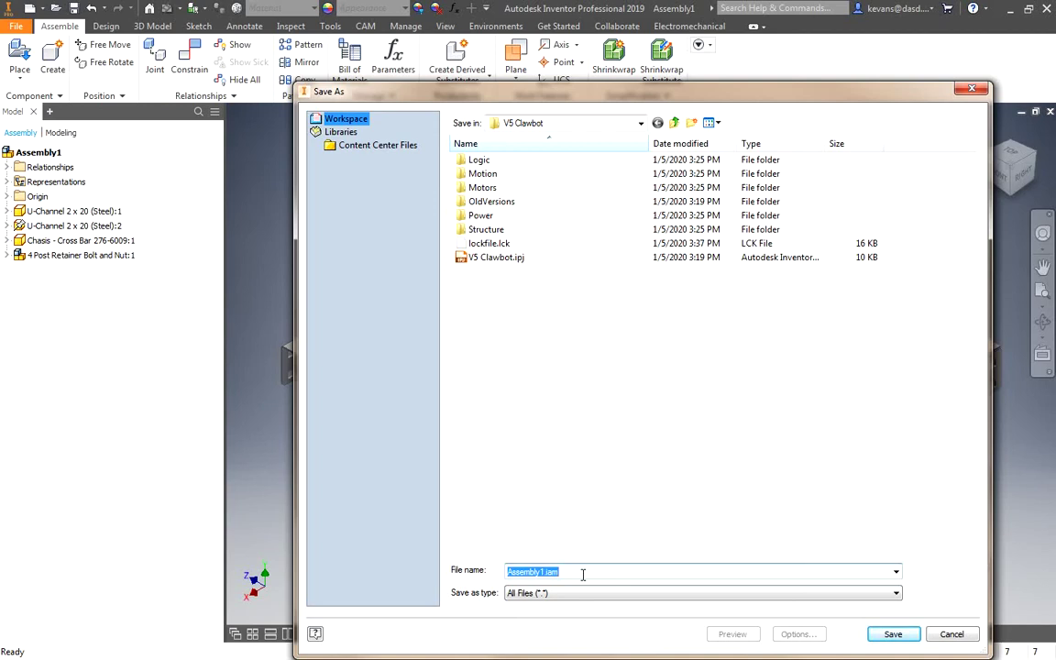
pyautogui.write('Evan')
pyautogui.write('s - V5 Clawbot')
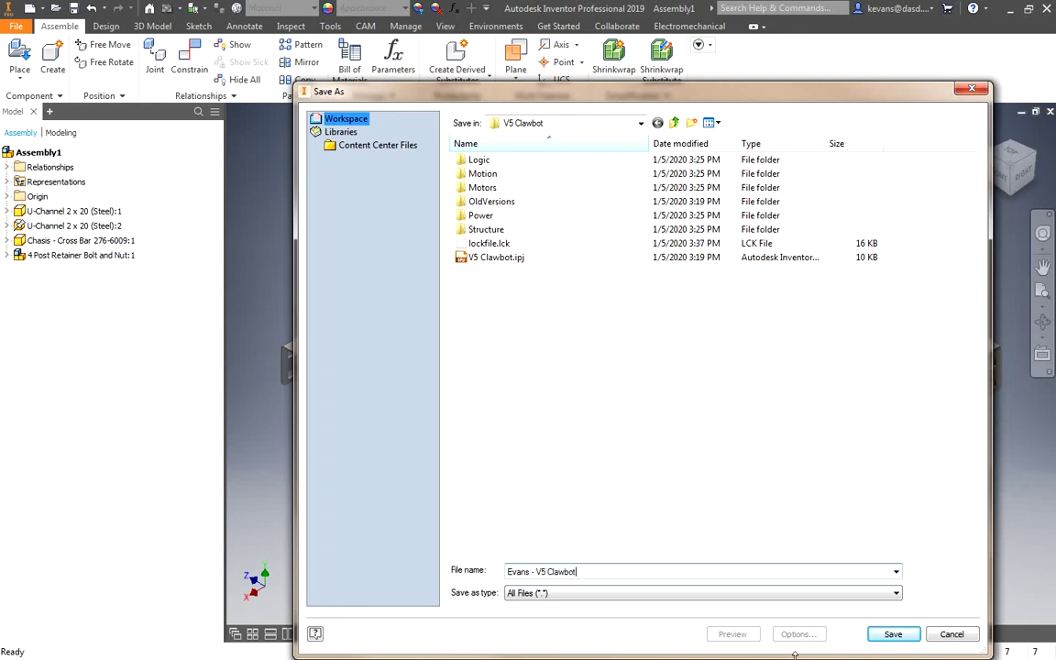
pyautogui.click(893, 633)
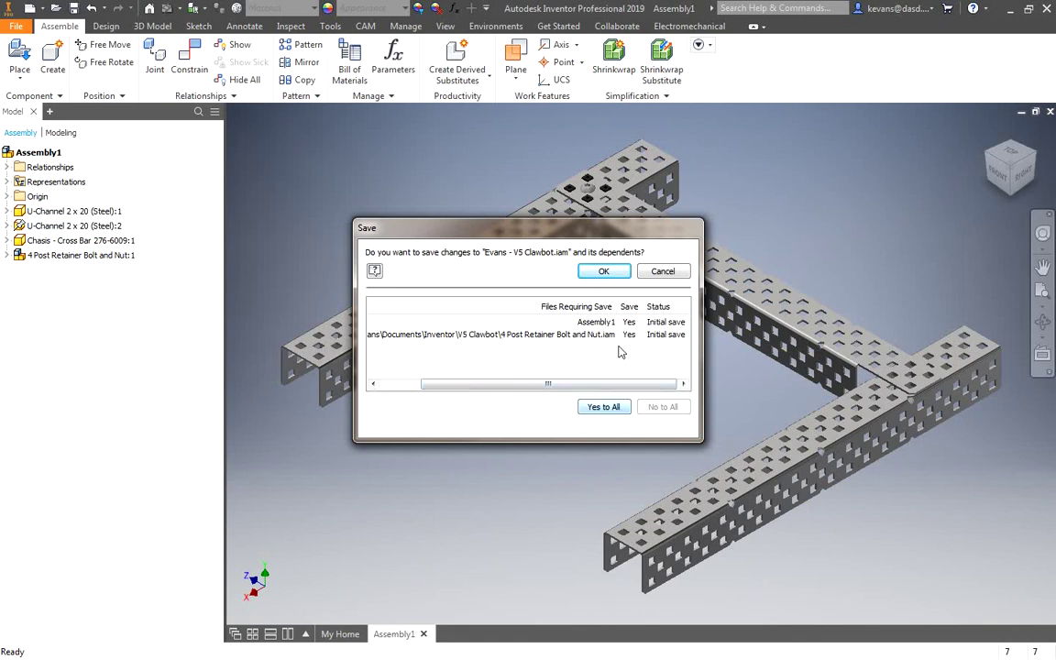
pyautogui.click(604, 270)
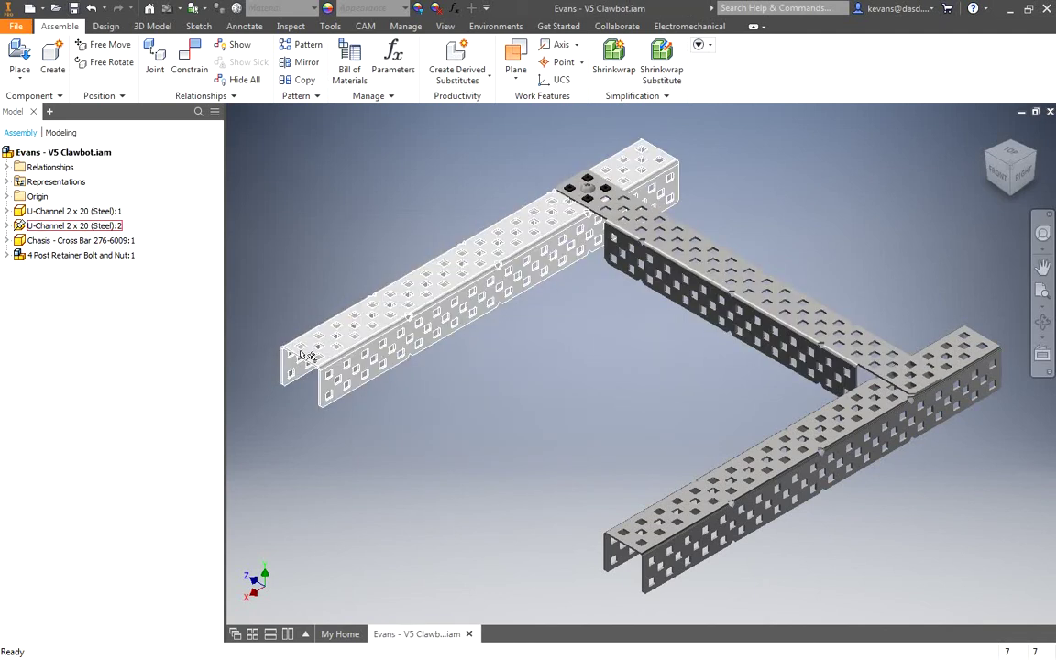
# Place a second copy of 4 Post Retainer Bolt and Nut.iam in the assembly.
pyautogui.click(20, 57)
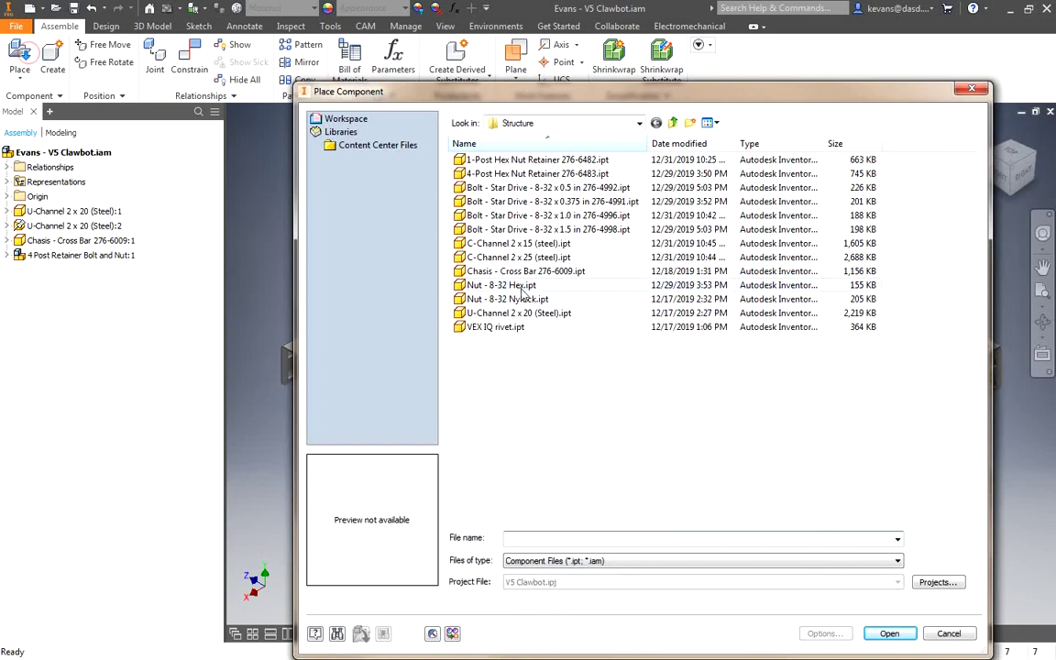
pyautogui.click(673, 122)
pyautogui.click(495, 244)
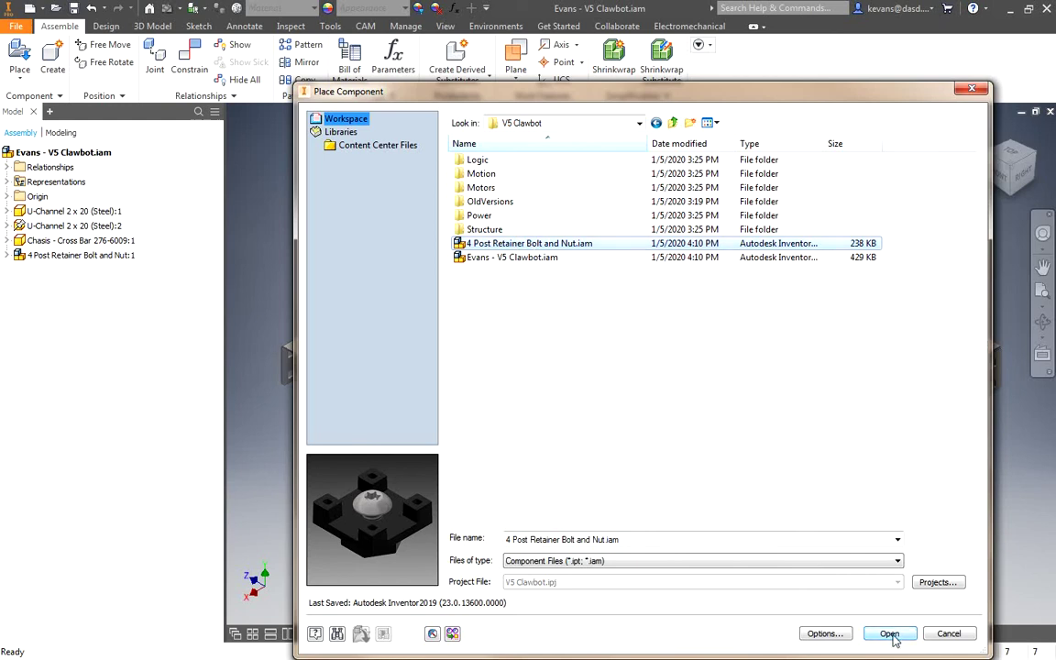
pyautogui.click(889, 634)
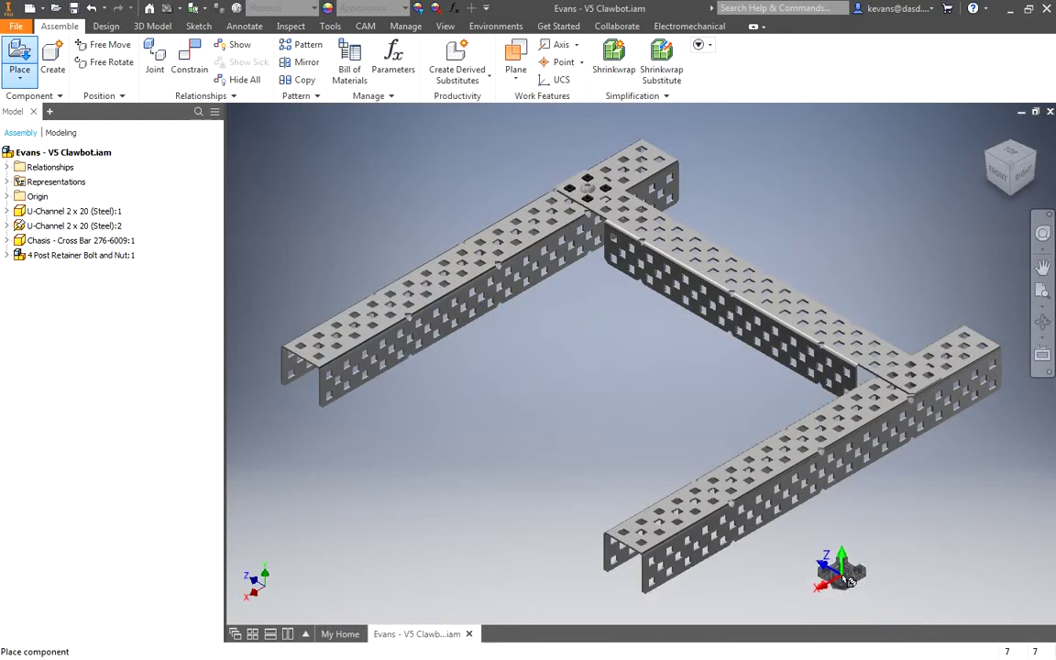
pyautogui.click(894, 310)
pyautogui.rightClick(904, 321)
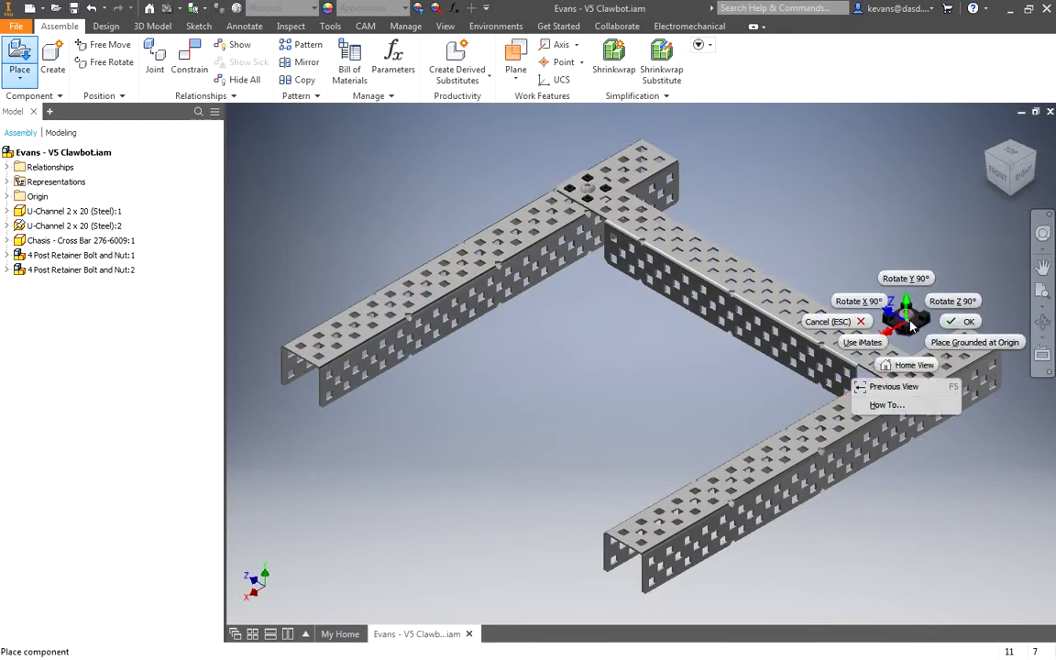
pyautogui.click(963, 322)
# Drag the new copy up onto the plate near the lower channel junction.
pyautogui.scroll(3, 904, 326)
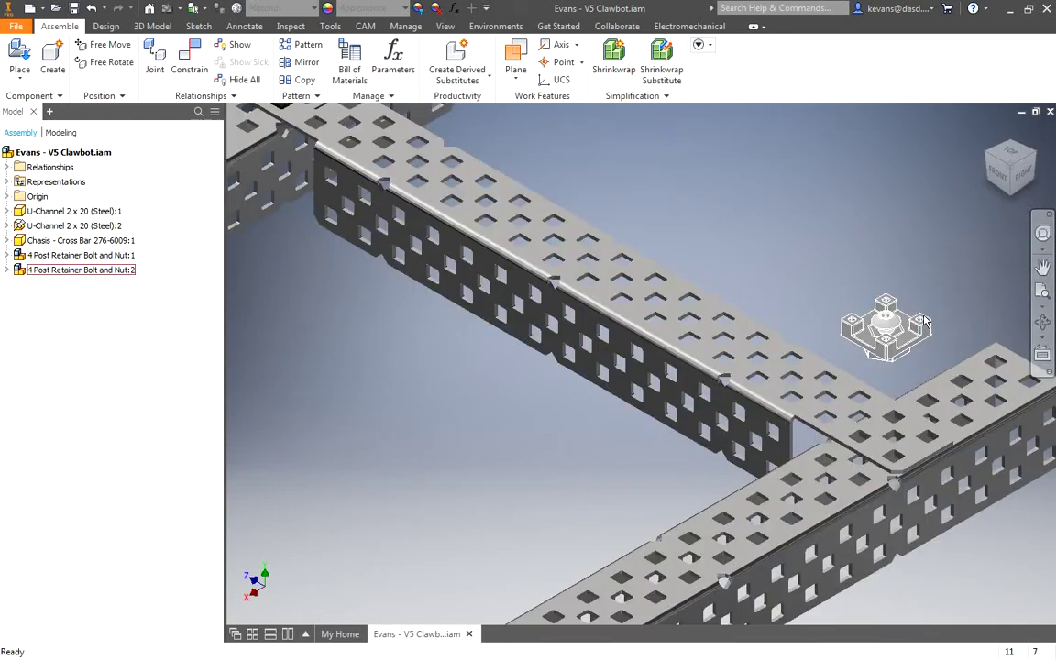
pyautogui.moveTo(913, 339); pyautogui.dragTo(998, 557)
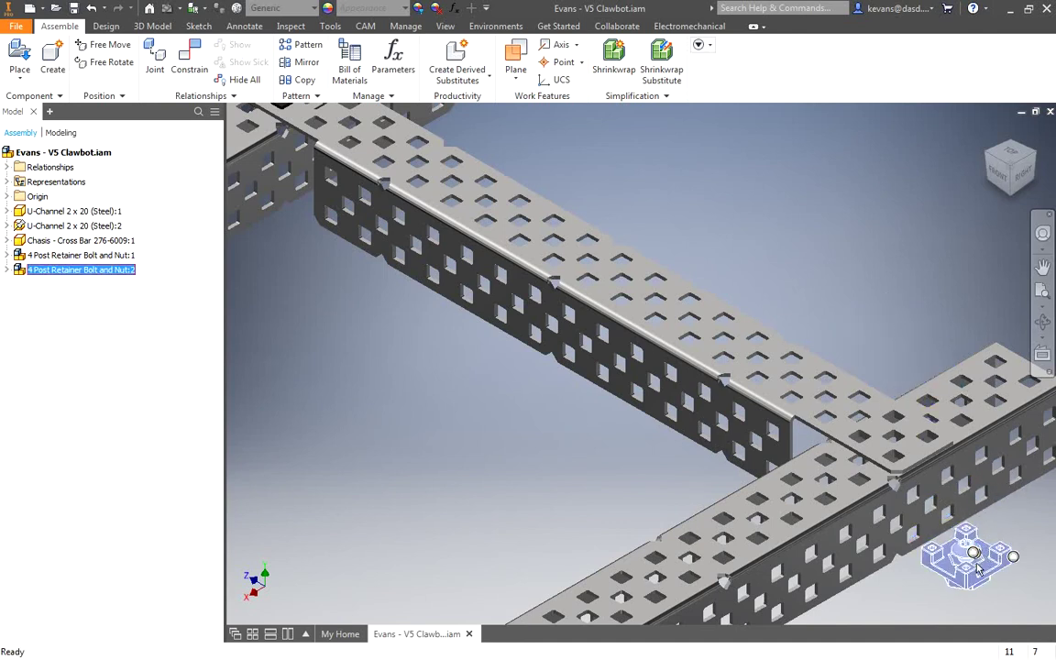
pyautogui.scroll(2, 974, 553)
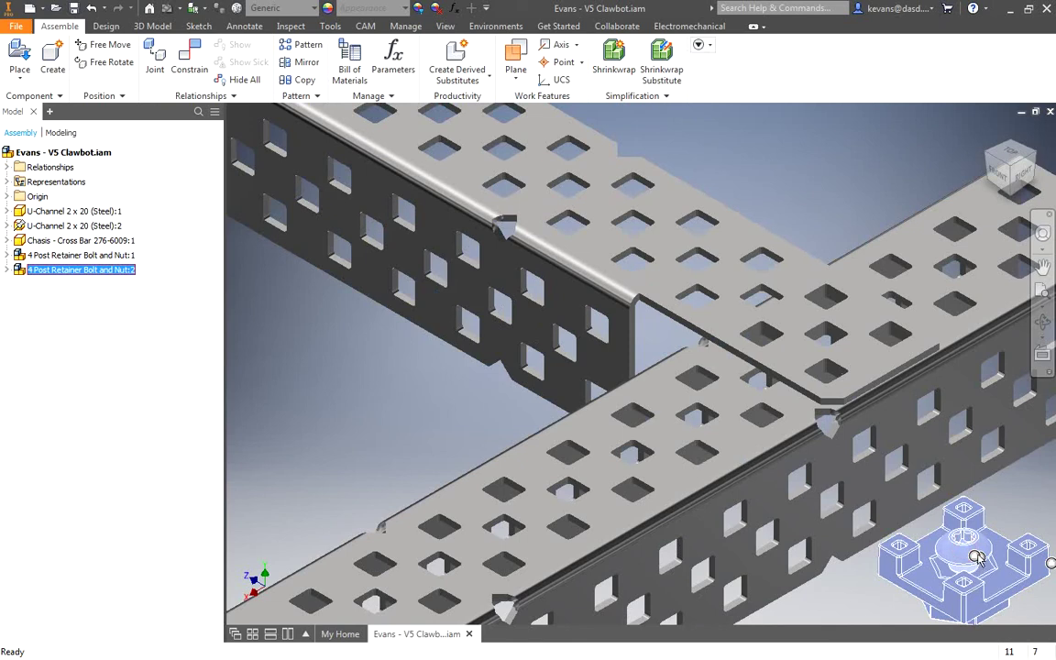
pyautogui.keyDown('alt'); pyautogui.moveTo(976, 557); pyautogui.dragTo(816, 231); pyautogui.keyUp('alt')
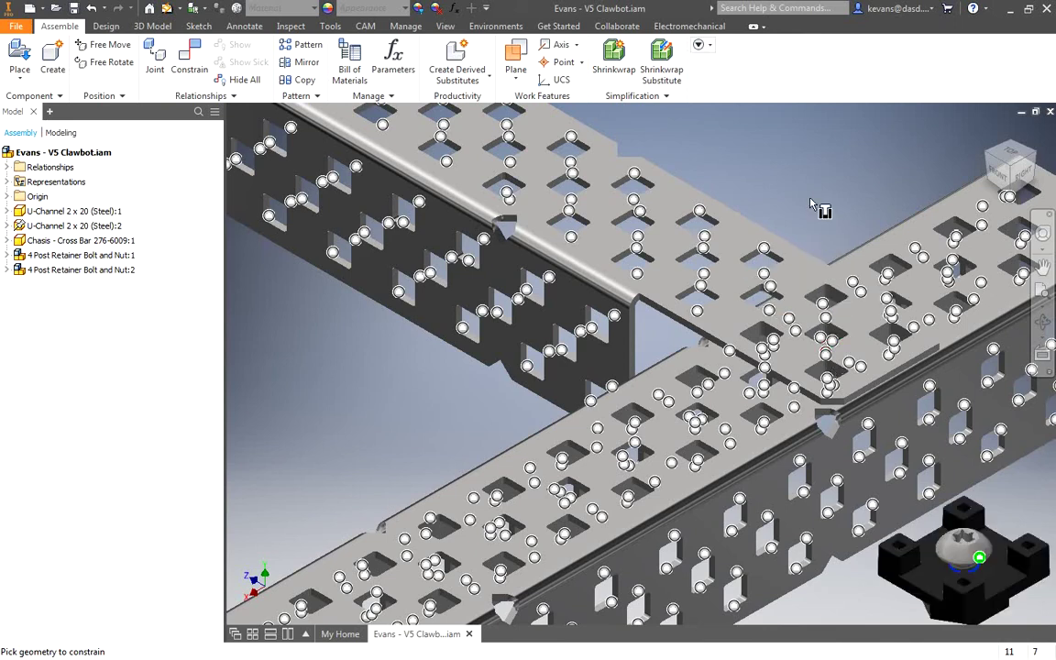
pyautogui.press('Escape')
pyautogui.moveTo(983, 543); pyautogui.dragTo(805, 220)
pyautogui.scroll(5, 816, 279)
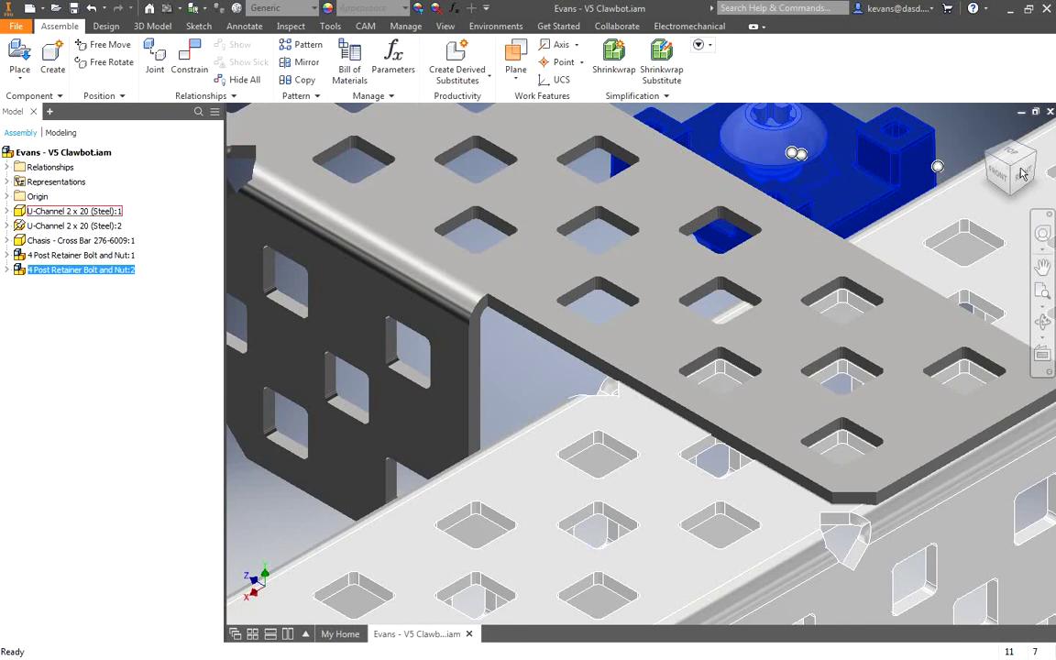
# Constrain the copy's bolt into a plate hole at the cross bar–lower channel overlap.
pyautogui.click(587, 440)
pyautogui.keyDown('shift'); pyautogui.moveTo(638, 361); pyautogui.dragTo(854, 165, button='middle'); pyautogui.keyUp('shift')
pyautogui.moveTo(854, 165); pyautogui.dragTo(835, 162)
pyautogui.press('alt')
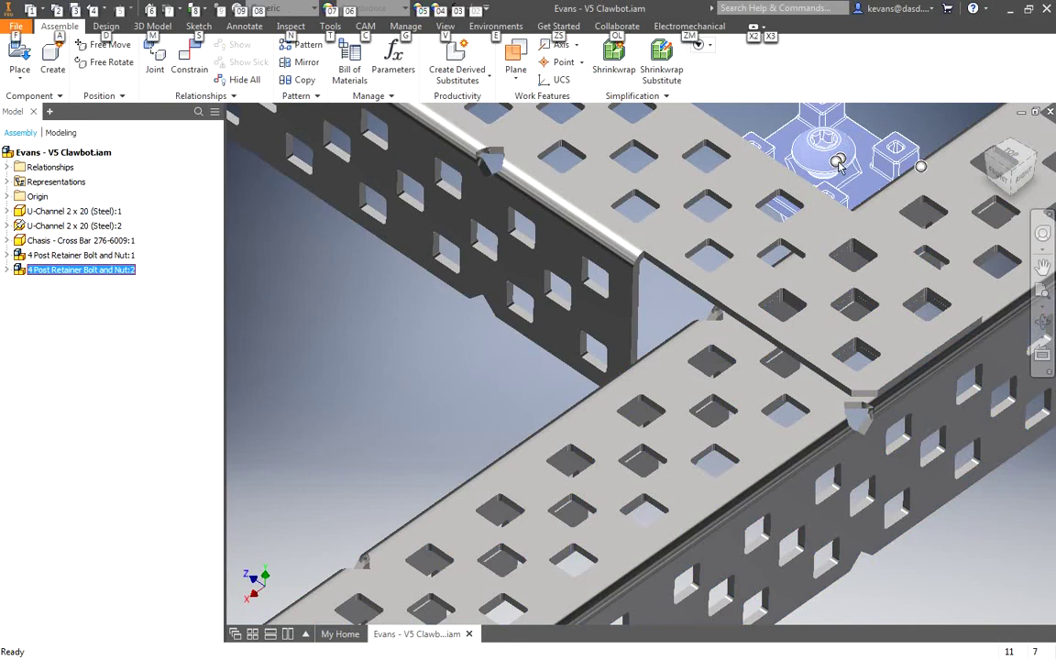
pyautogui.press('c')
pyautogui.click(860, 282)
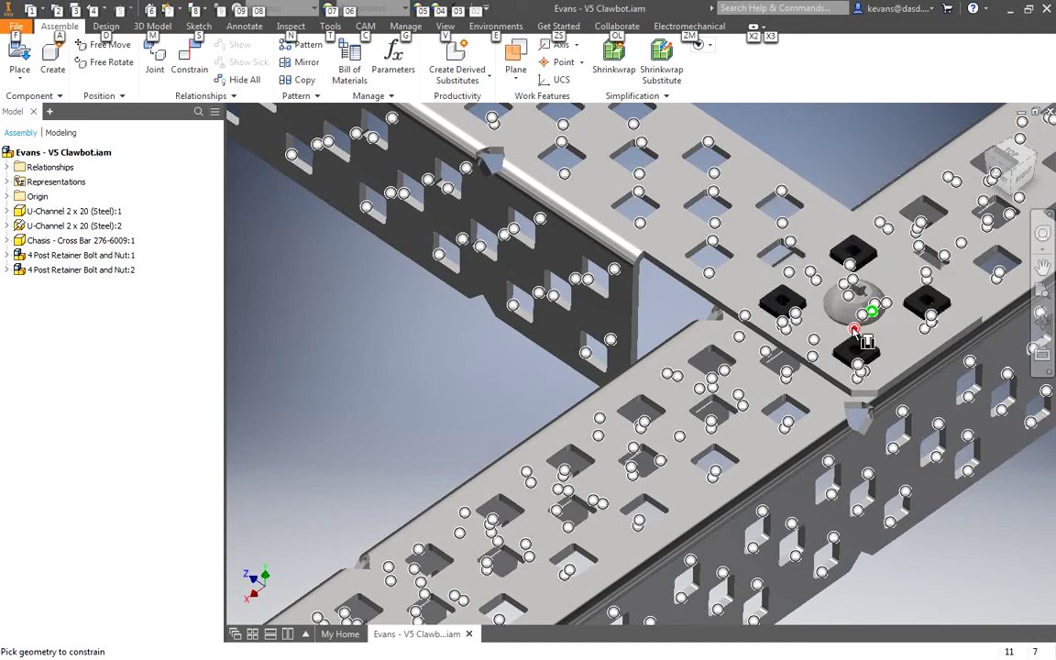
pyautogui.click(859, 334)
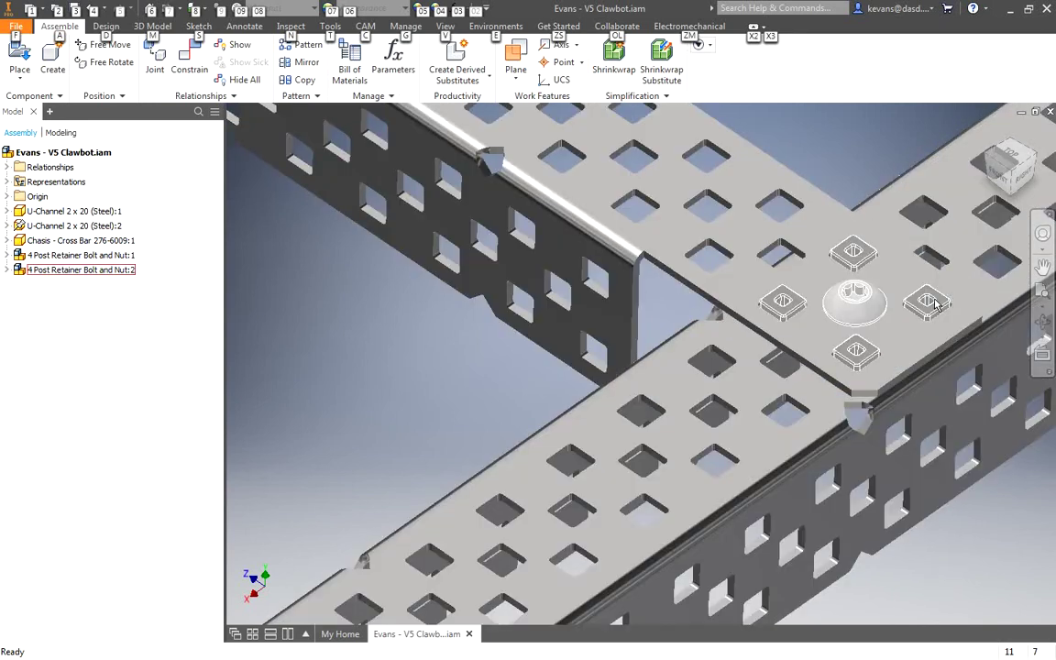
# Drag the second bolt-and-nut copy onto the plate and orbit to view the underside.
pyautogui.moveTo(935, 305); pyautogui.dragTo(776, 353)
pyautogui.moveTo(744, 346); pyautogui.dragTo(863, 384)
pyautogui.click(865, 378)
pyautogui.moveTo(1000, 181); pyautogui.dragTo(1019, 290)
# Select the second bolt-and-nut copy and slide it to a new spot on the channel.
pyautogui.click(995, 303)
pyautogui.click(760, 302)
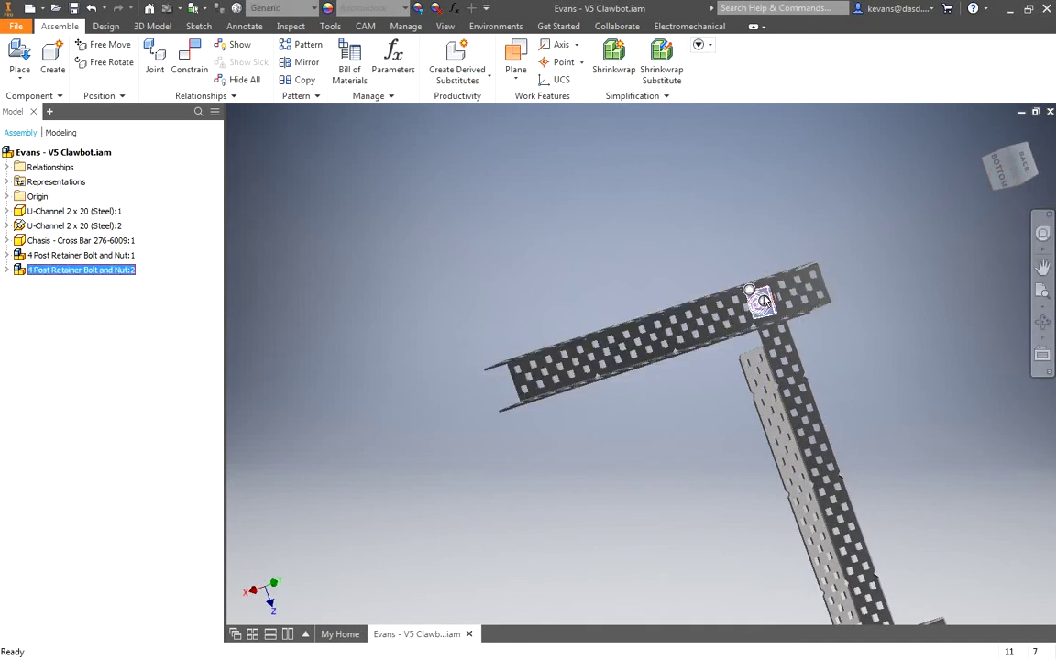
pyautogui.scroll(5, 760, 302)
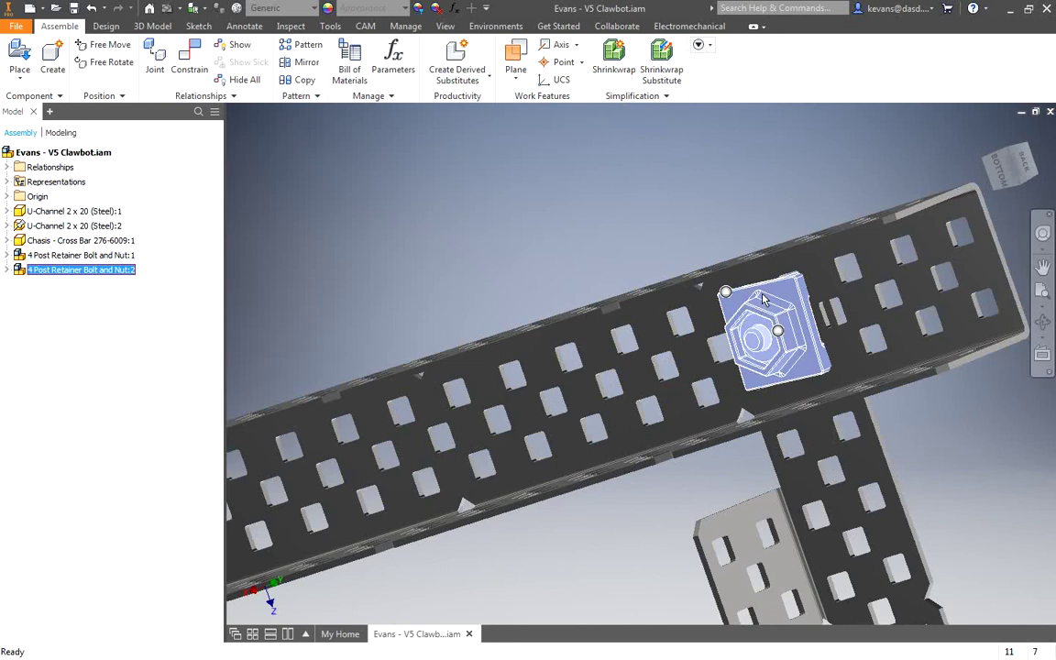
pyautogui.moveTo(785, 305)
pyautogui.mouseDown()
pyautogui.moveTo(758, 262)
pyautogui.moveTo(788, 301)
pyautogui.mouseUp()
pyautogui.scroll(4, 781, 300)
# Abandon the constraint command, return to the Home view, and nudge the right bolt copy.
pyautogui.press('alt')
pyautogui.press('c')
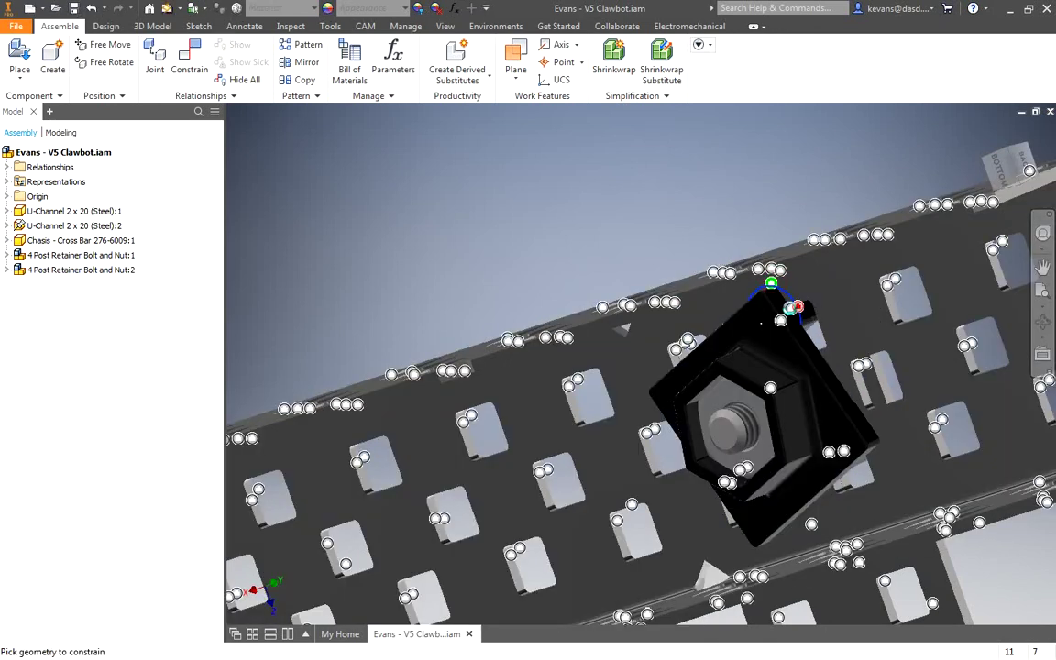
pyautogui.press('Escape')
pyautogui.click(781, 323)
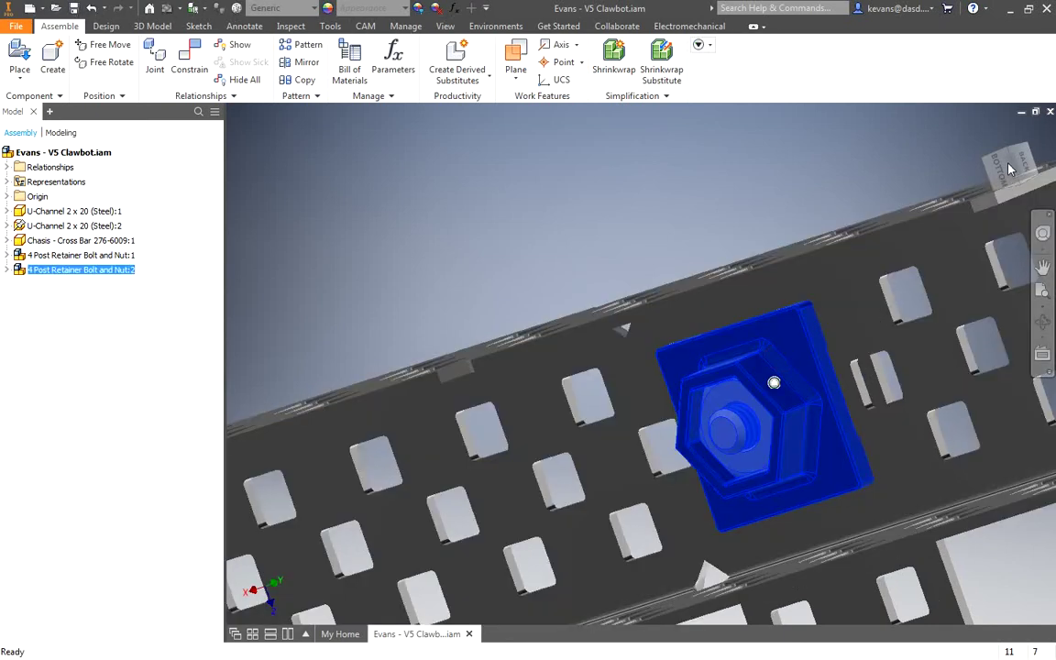
pyautogui.press('Escape')
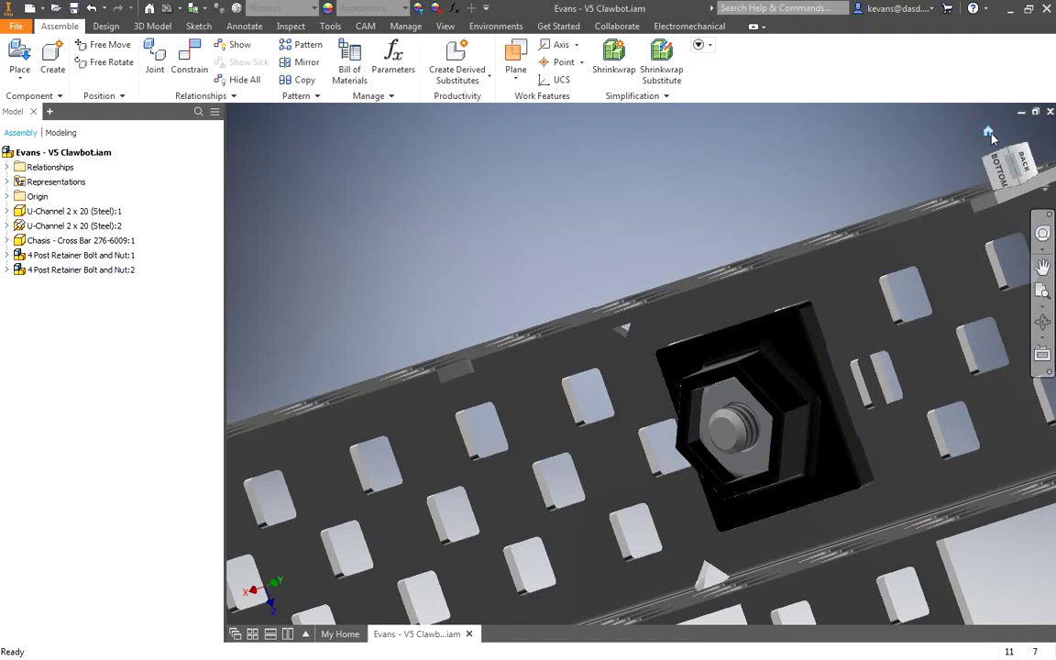
pyautogui.click(988, 133)
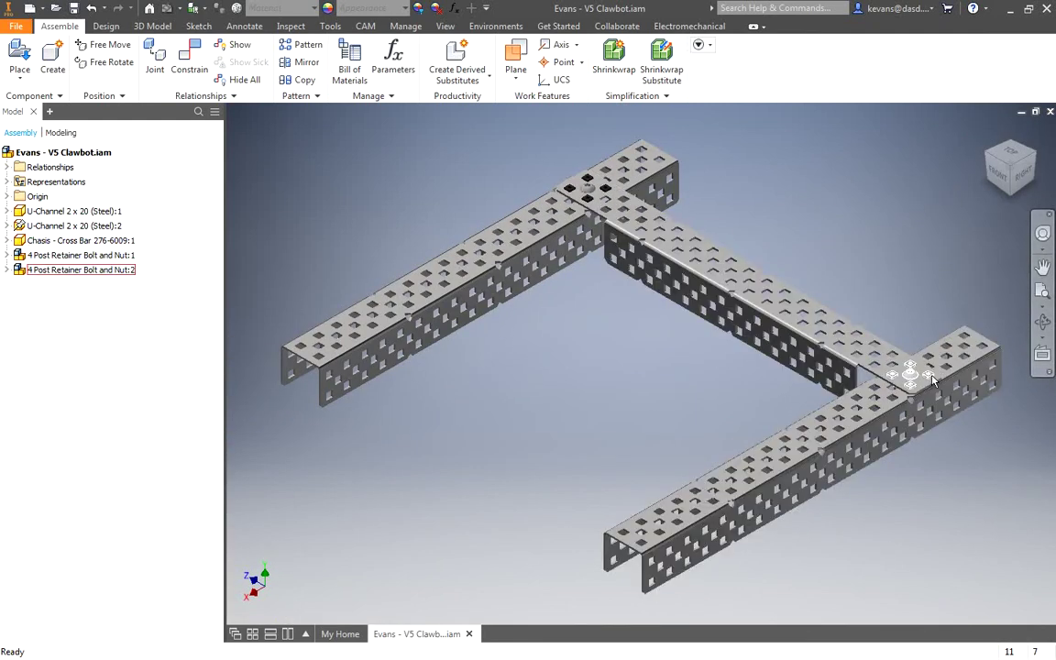
pyautogui.moveTo(931, 380); pyautogui.dragTo(937, 378)
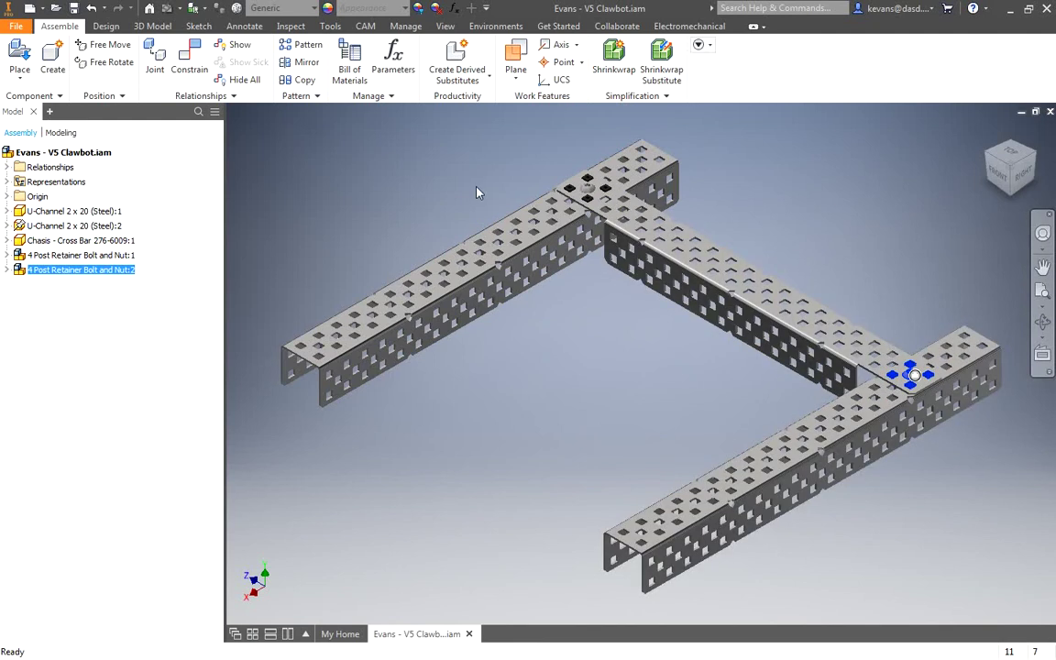